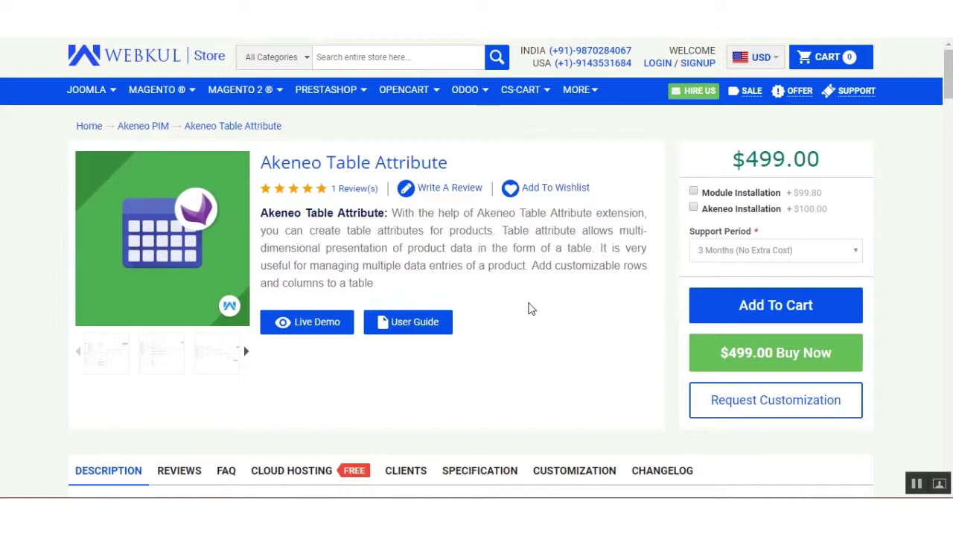
Examine the Akeneo Table Attribute product page, including its features, validation types, export details, FAQ and support sections.
scroll(366, 381, down, 7)
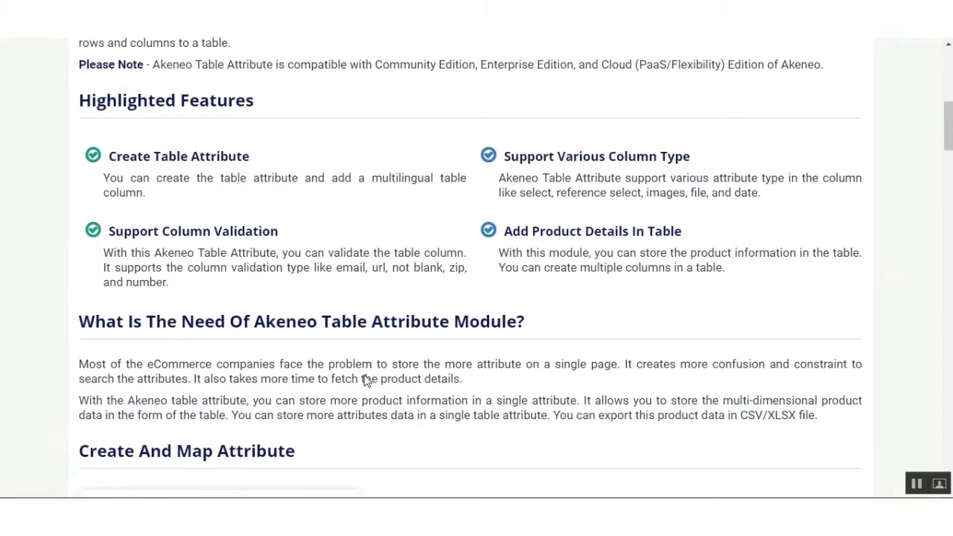
scroll(417, 350, down, 15)
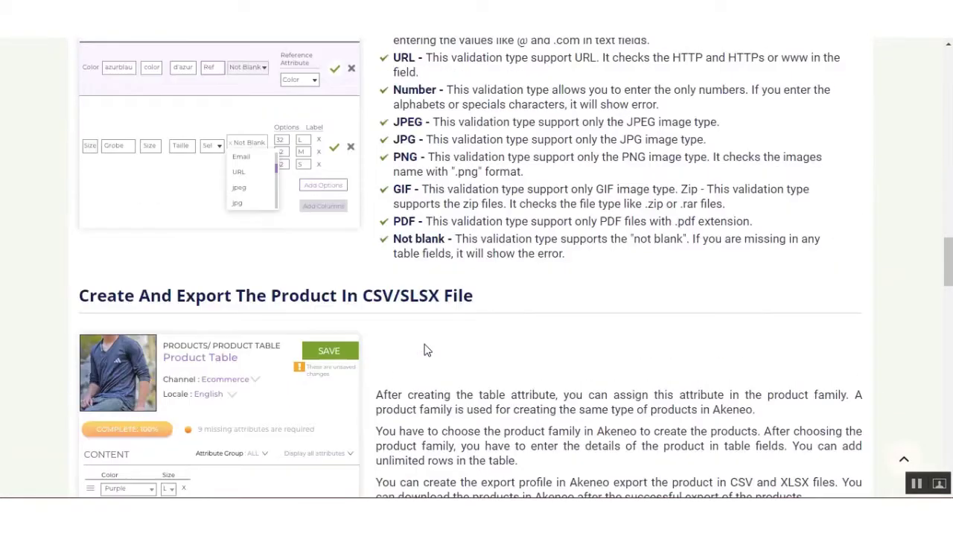
scroll(425, 348, down, 15)
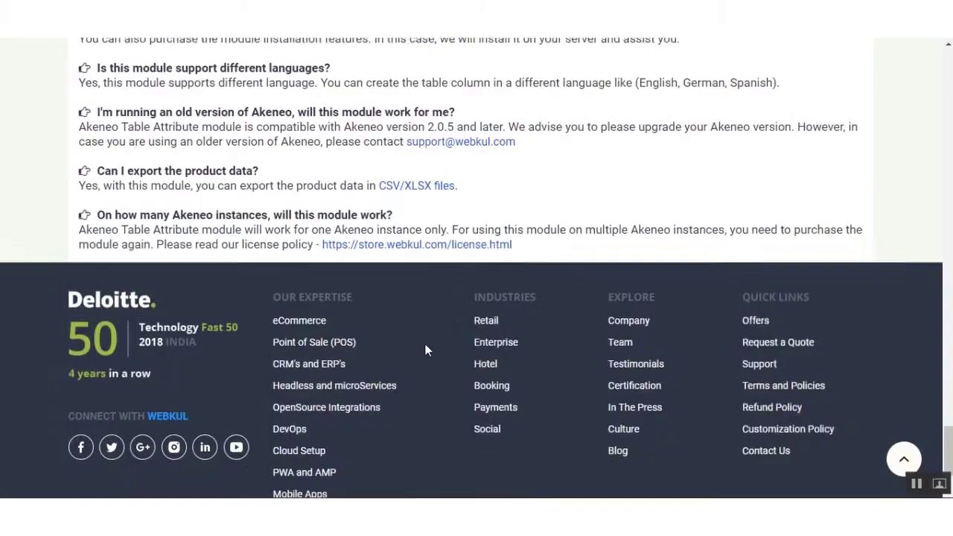
scroll(428, 344, up, 15)
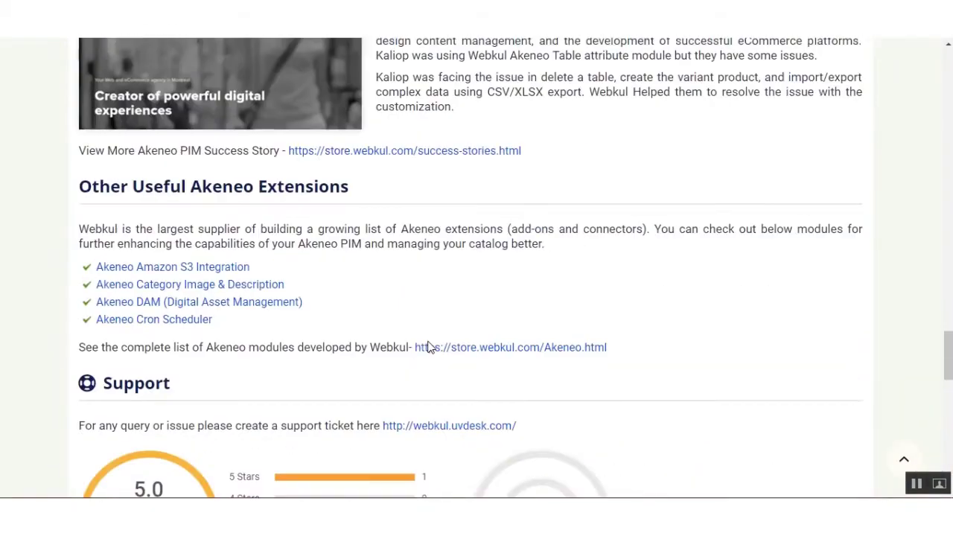
scroll(429, 347, up, 15)
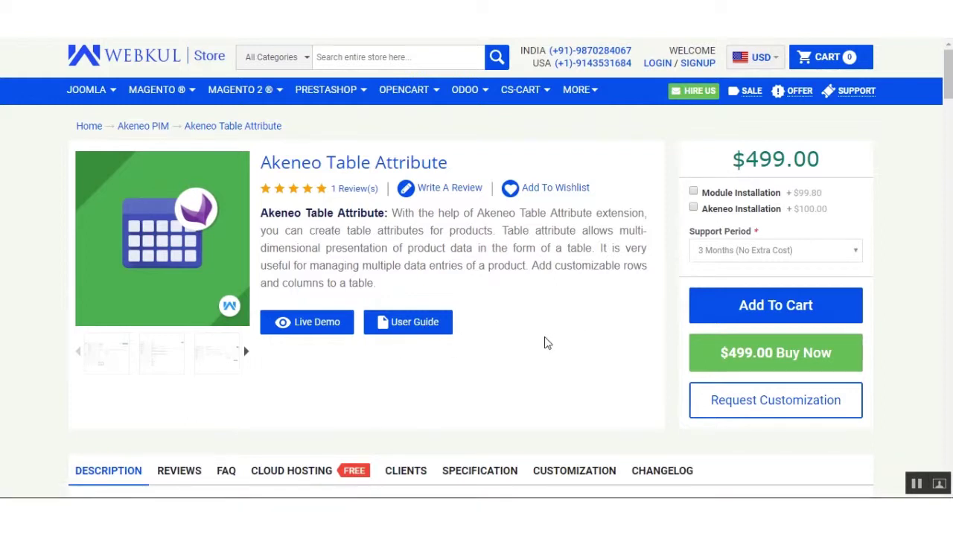
Open the extension's user guide and review the installation steps for the src folder, AppKernel.php, routing.yml and config.yml.
click(415, 328)
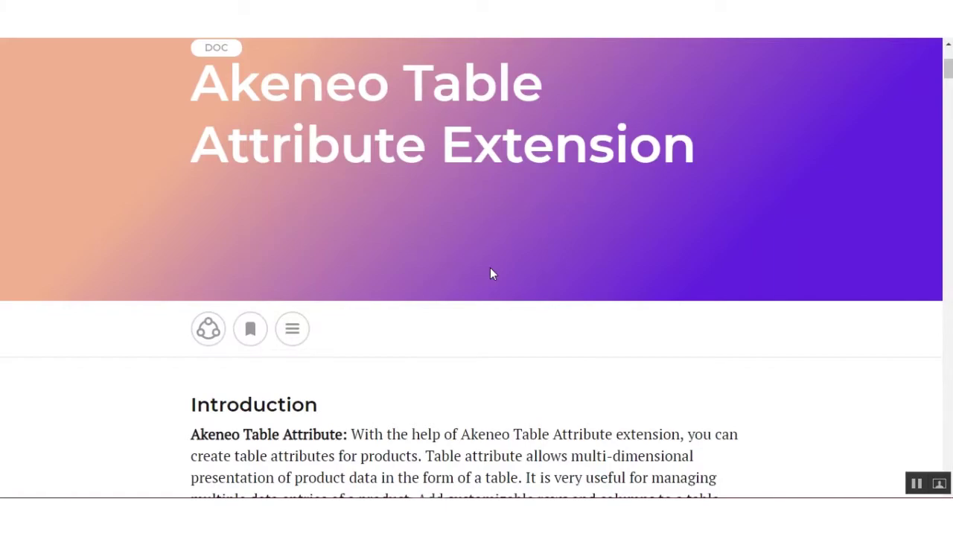
scroll(491, 270, up, 3)
scroll(491, 271, down, 10)
scroll(501, 274, up, 5)
scroll(527, 276, down, 1)
scroll(526, 274, down, 10)
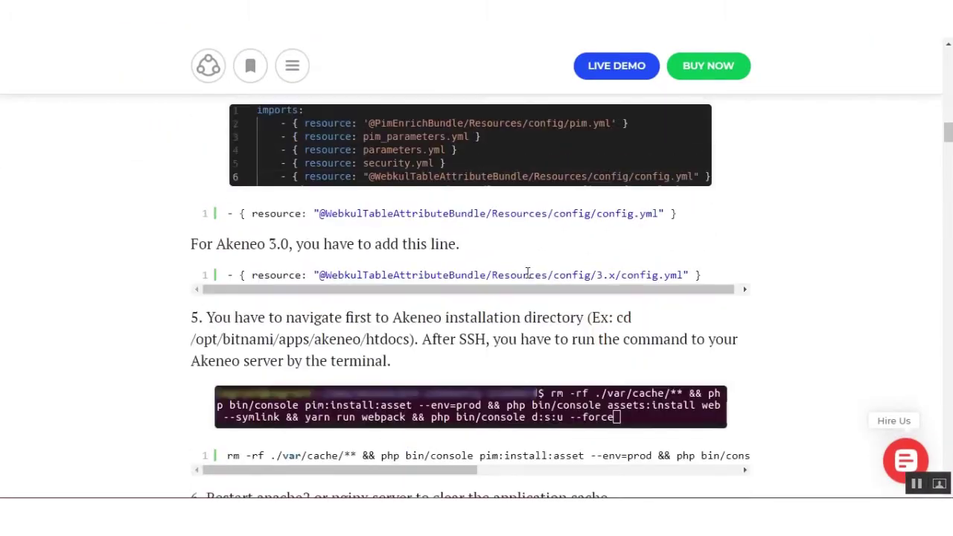
scroll(526, 276, up, 6)
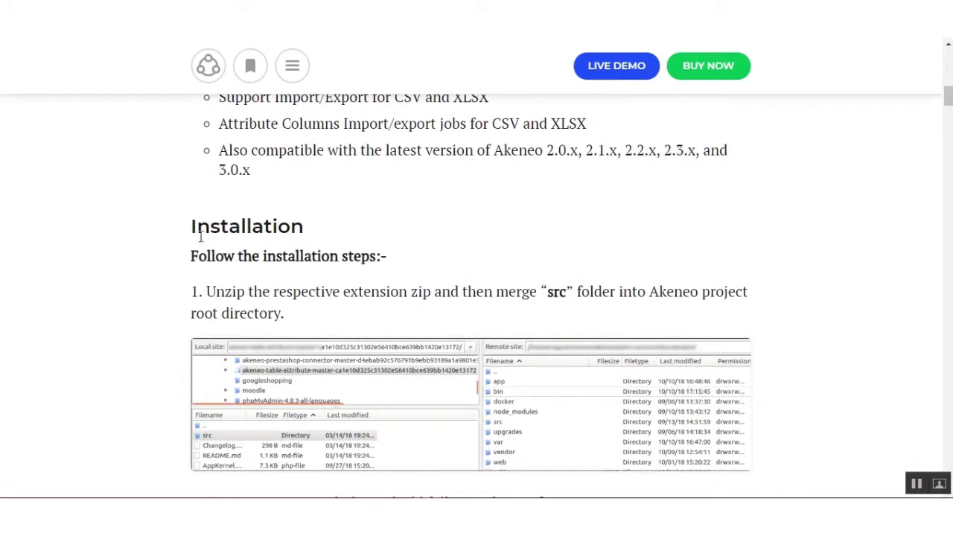
scroll(475, 262, down, 5)
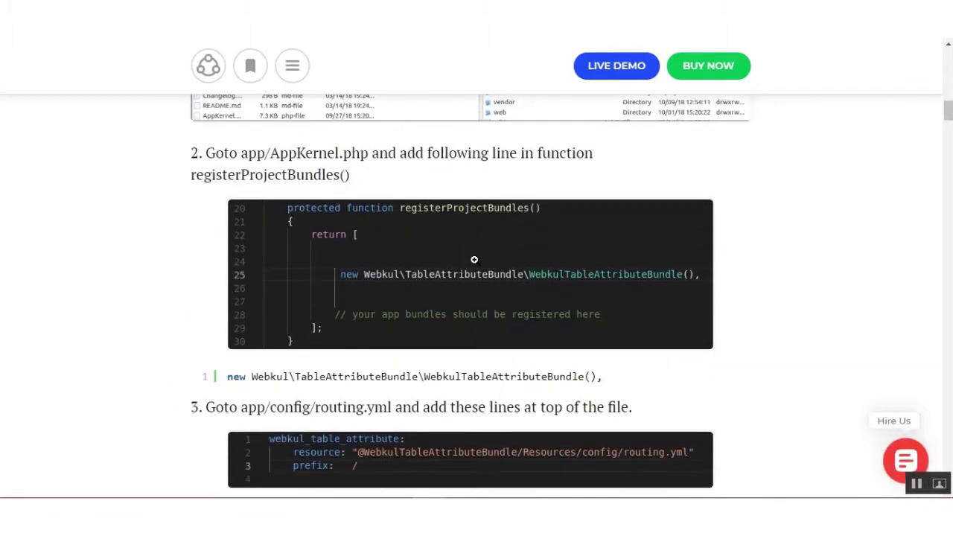
scroll(474, 259, down, 15)
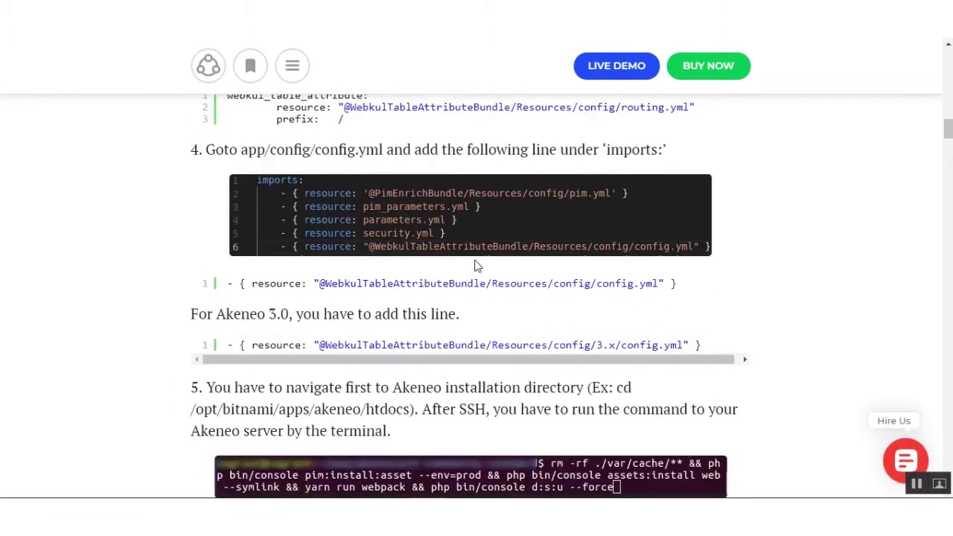
Review the user guide's sections on creating a table attribute and on column type, validation and configuration.
scroll(475, 261, down, 15)
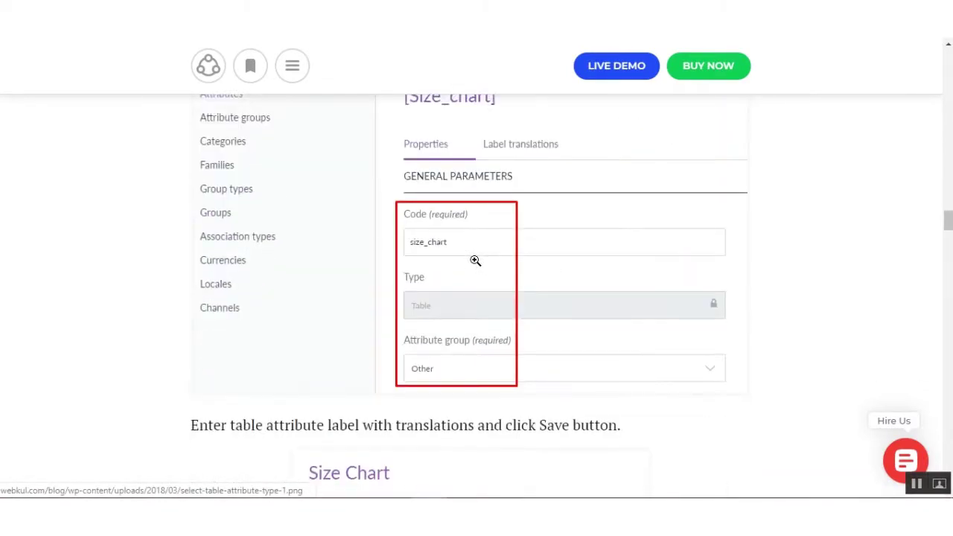
scroll(477, 267, down, 10)
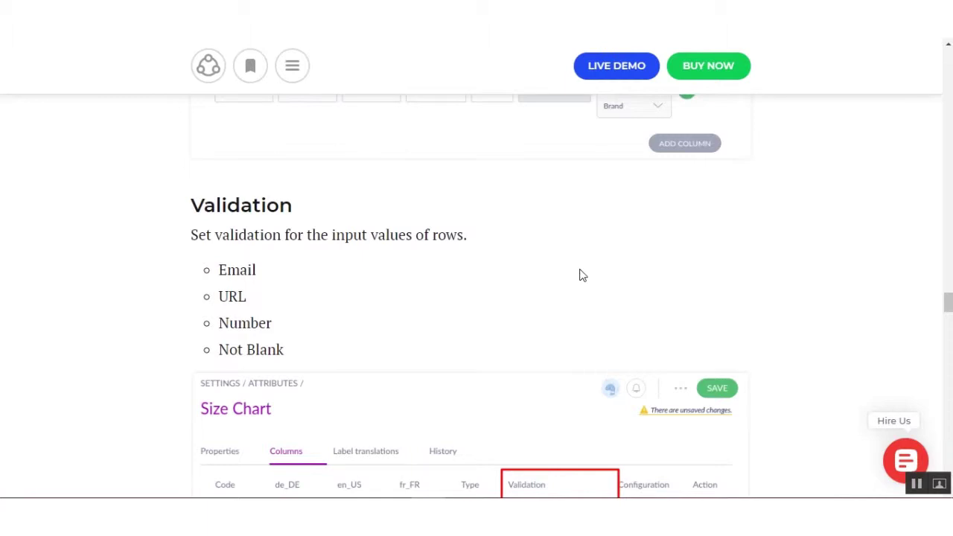
scroll(582, 275, down, 5)
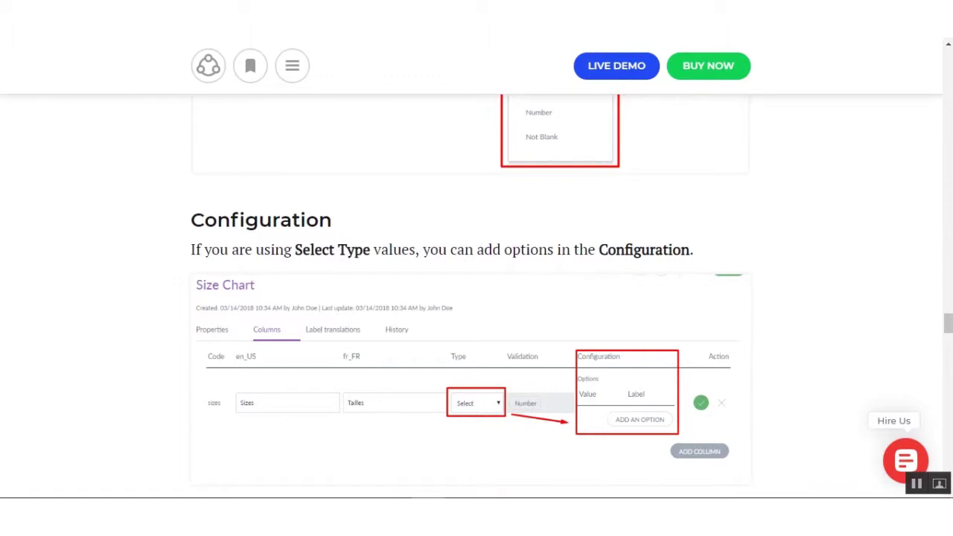
scroll(545, 332, down, 10)
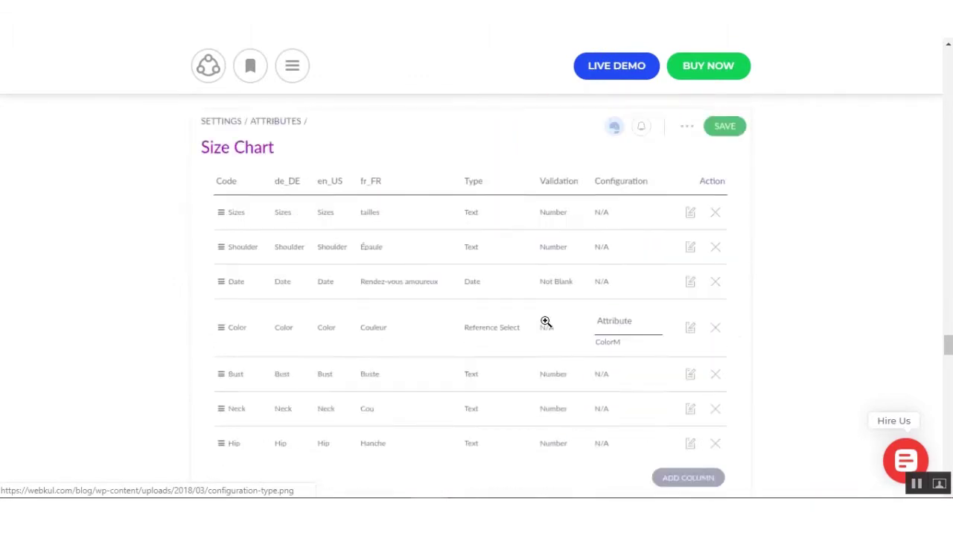
scroll(546, 321, up, 15)
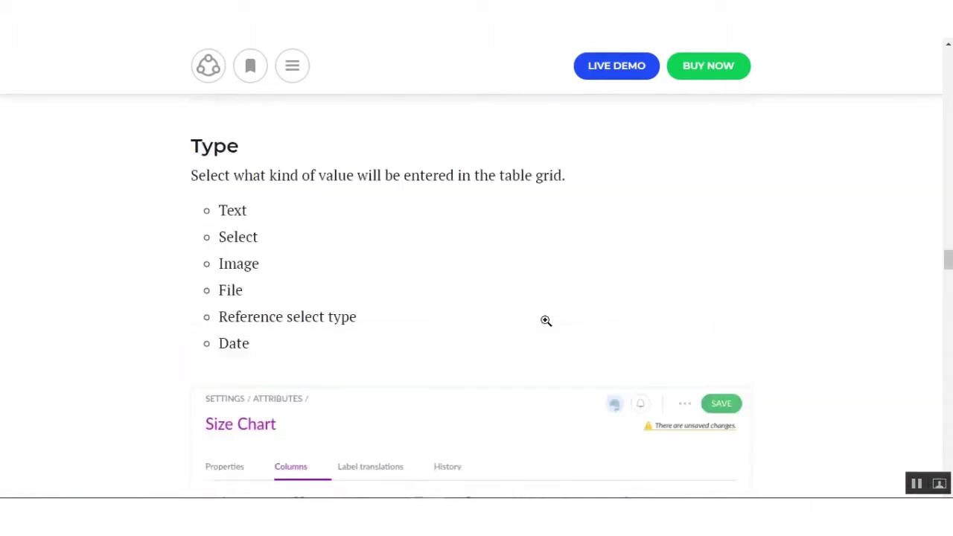
scroll(546, 321, up, 20)
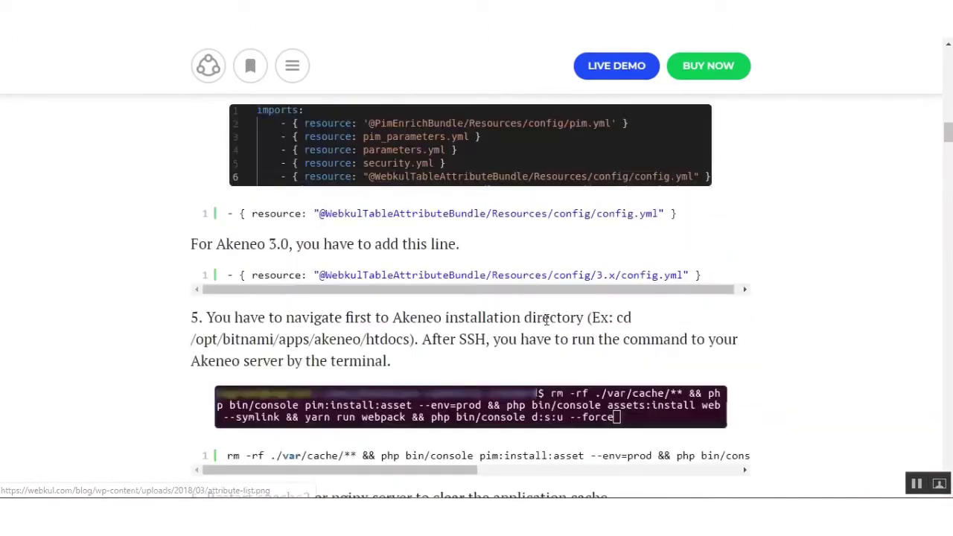
scroll(546, 325, up, 15)
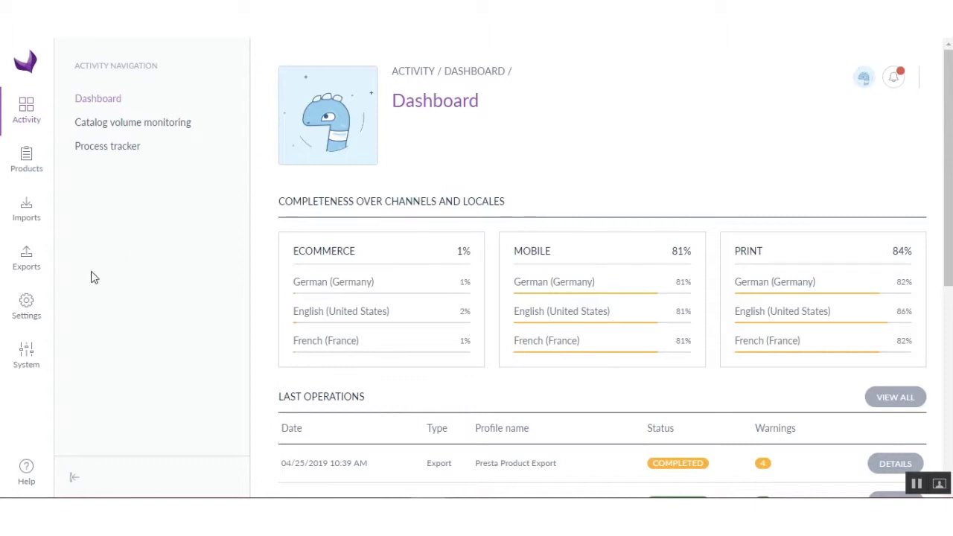
In Akeneo PIM, start creating a new attribute of type Table from the attribute settings.
click(24, 312)
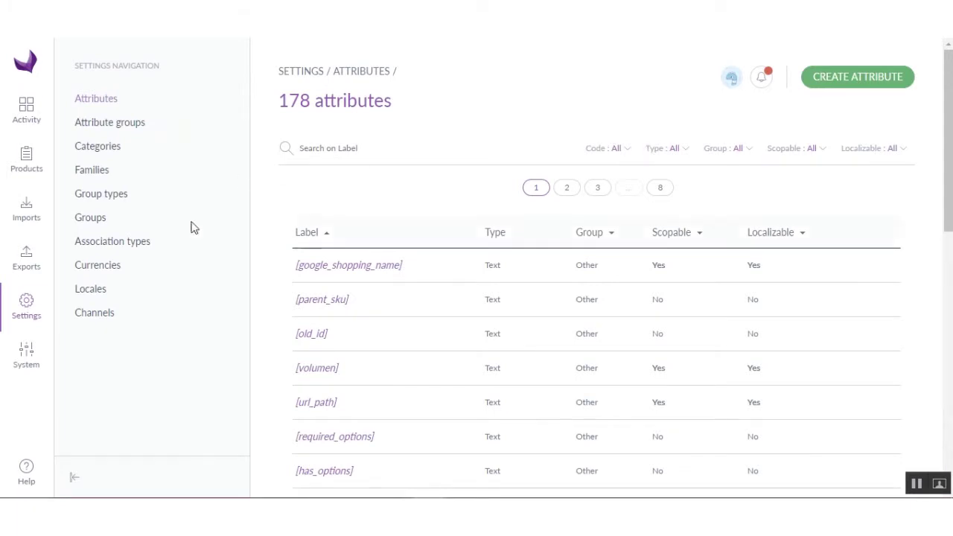
scroll(479, 278, down, 10)
scroll(479, 278, up, 10)
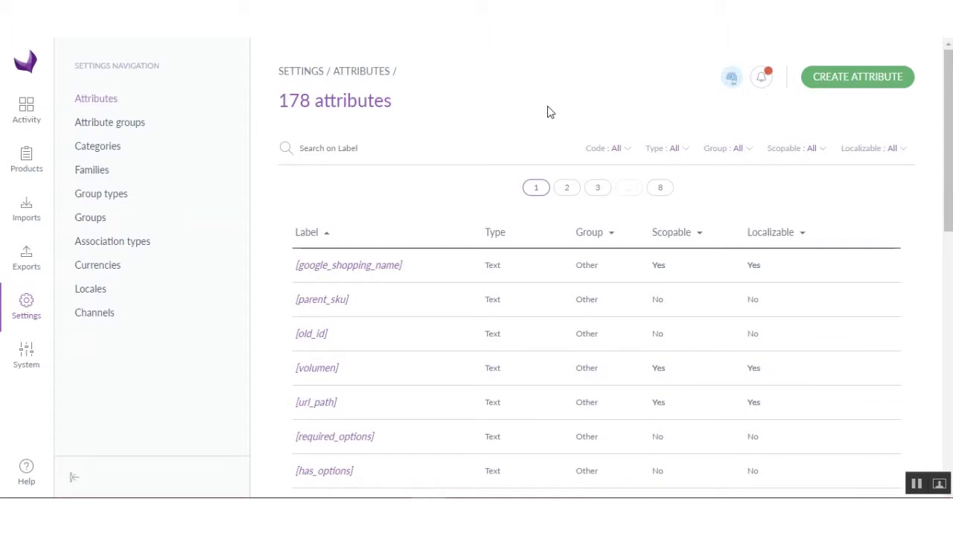
click(843, 86)
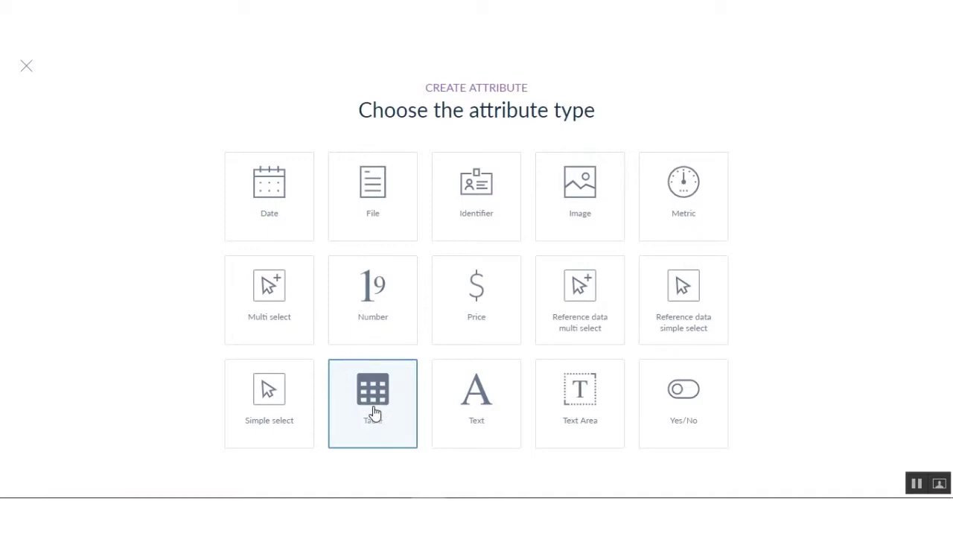
click(374, 413)
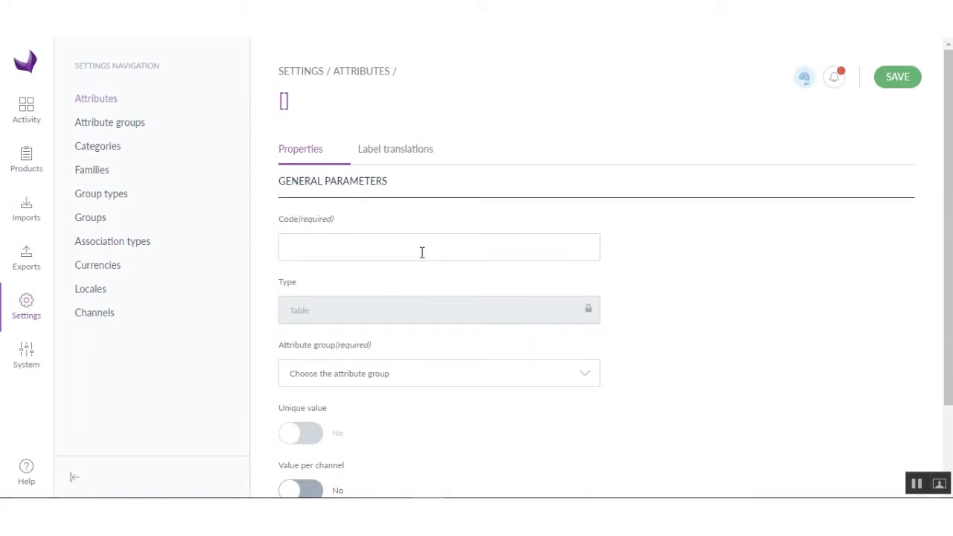
Examine the general parameters and the label translation fields of the new table attribute.
scroll(662, 336, down, 2)
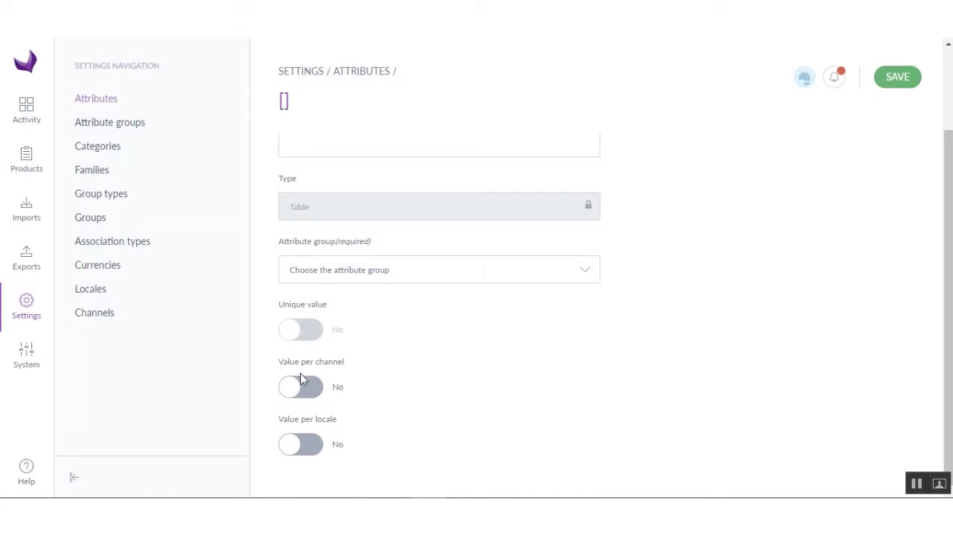
scroll(552, 373, up, 3)
scroll(553, 372, down, 2)
scroll(539, 395, up, 2)
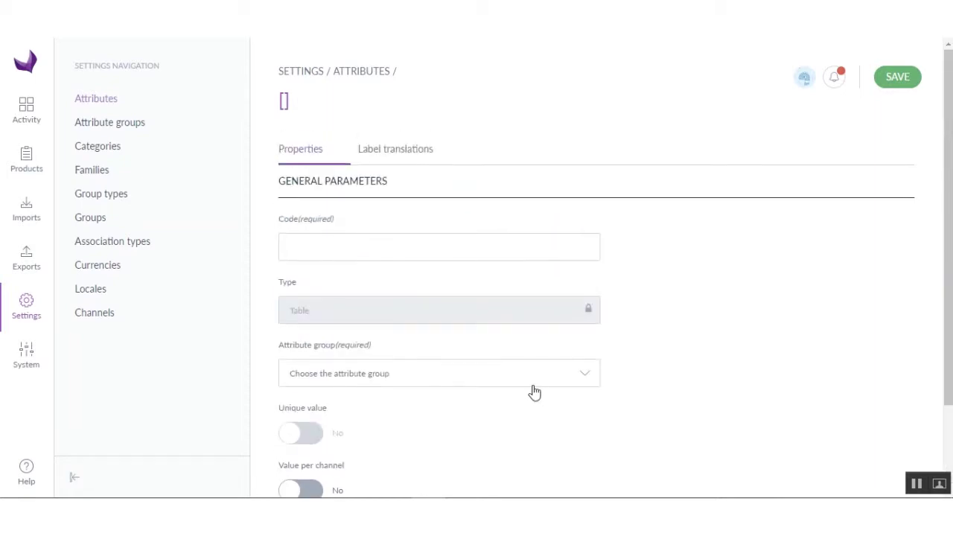
click(410, 158)
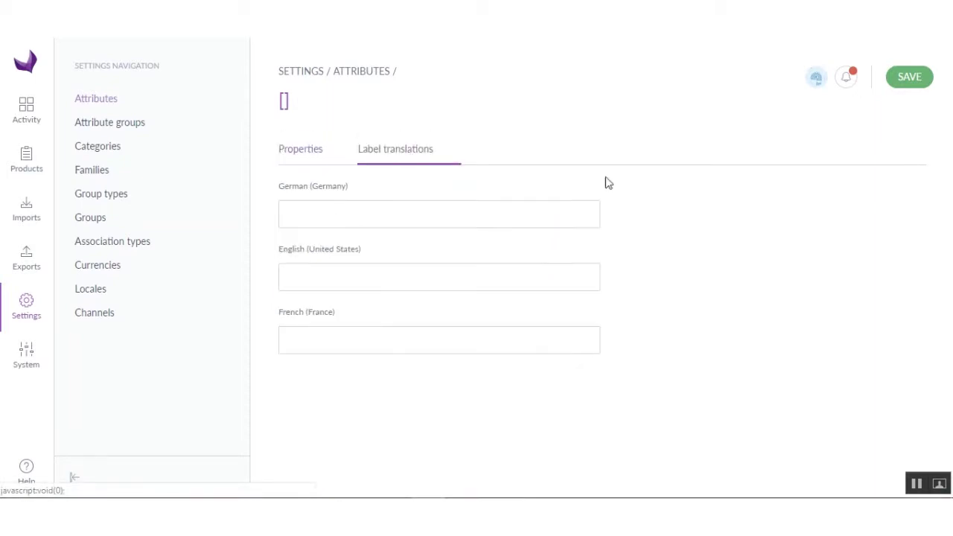
click(297, 158)
Set the new attribute's code to Table_demo.
click(346, 245)
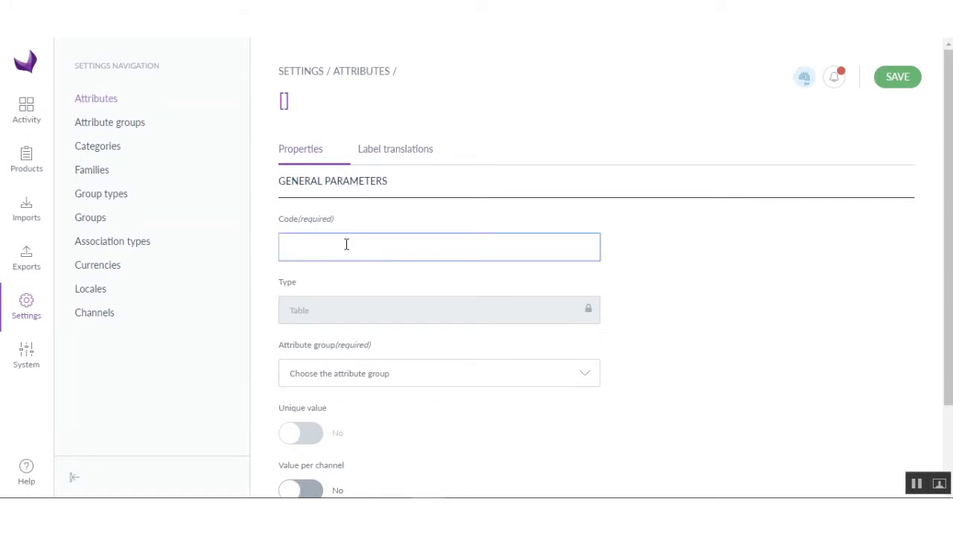
text(Table )
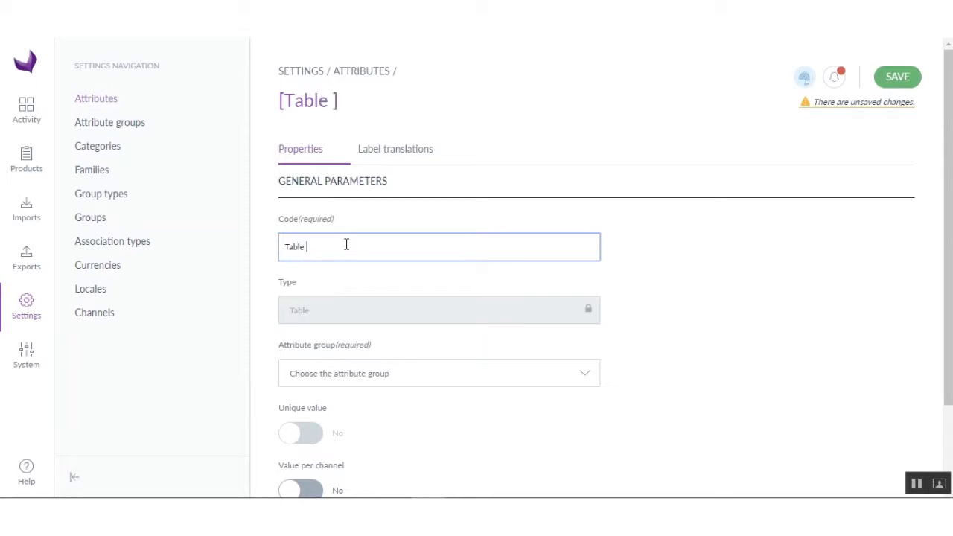
text(demo)
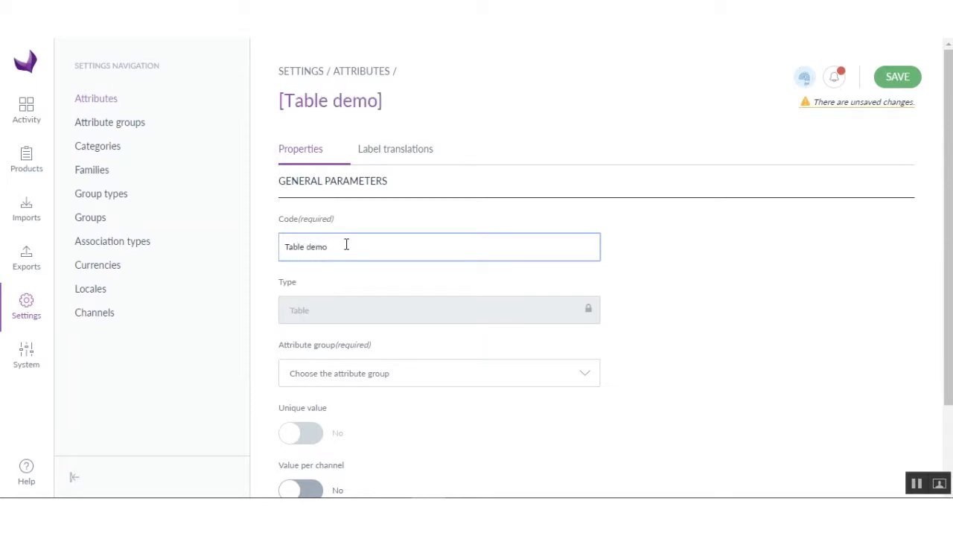
key(BackSpace)
key(BackSpace)
key(BackSpace)
key(BackSpace)
key(BackSpace)
text(_demo)
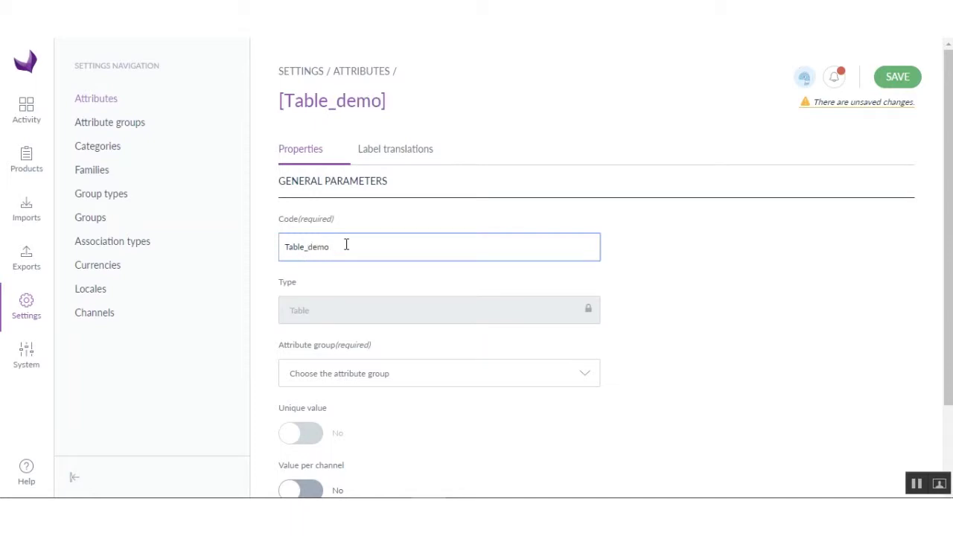
Assign the attribute to the Test Table attribute group.
click(429, 381)
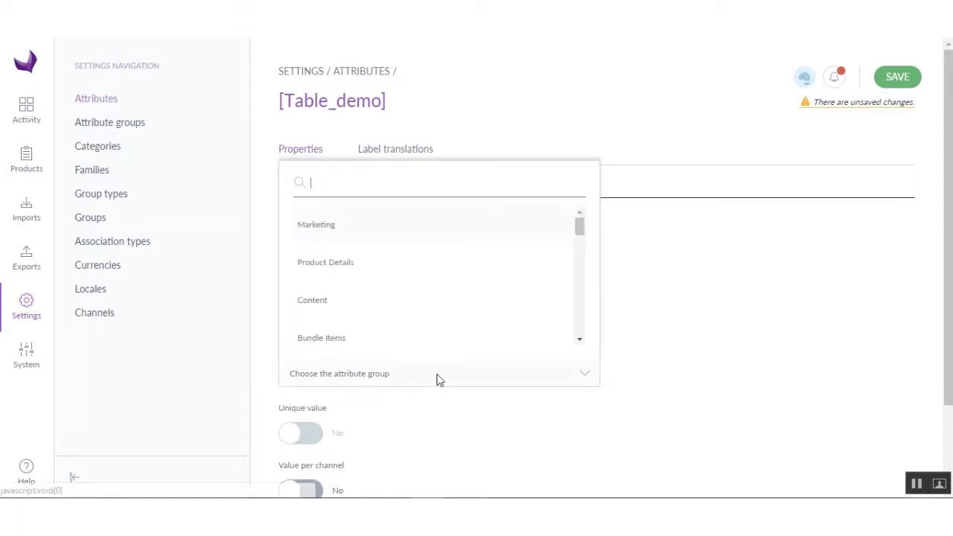
scroll(424, 306, down, 5)
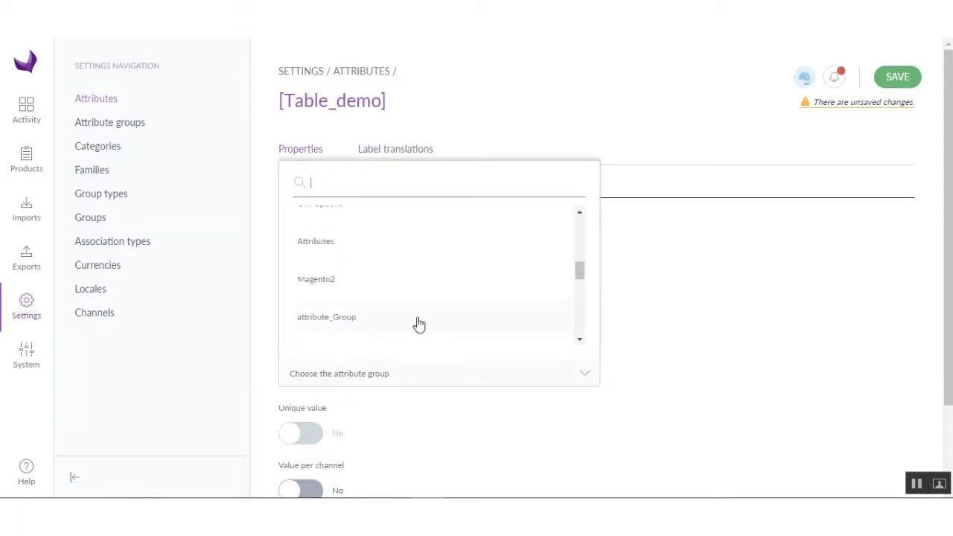
scroll(420, 322, down, 5)
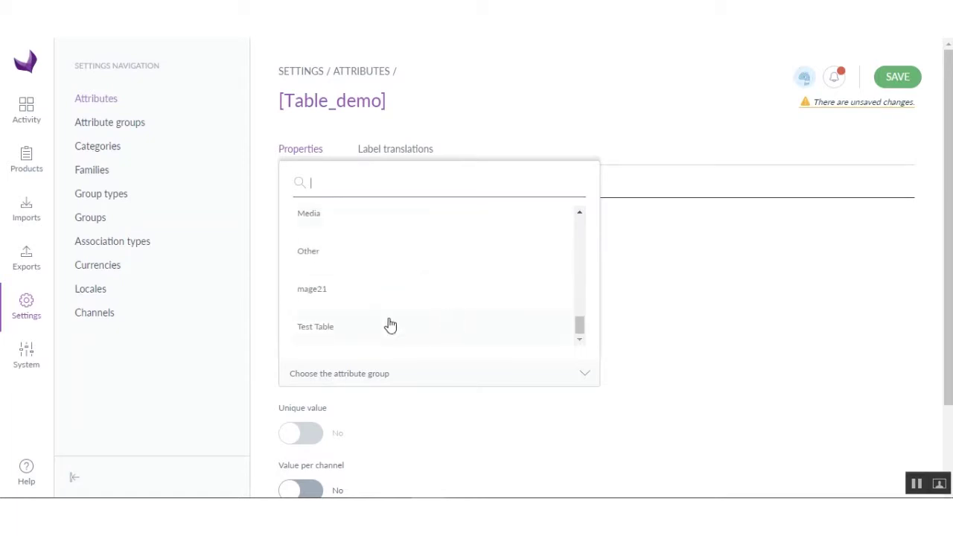
click(347, 335)
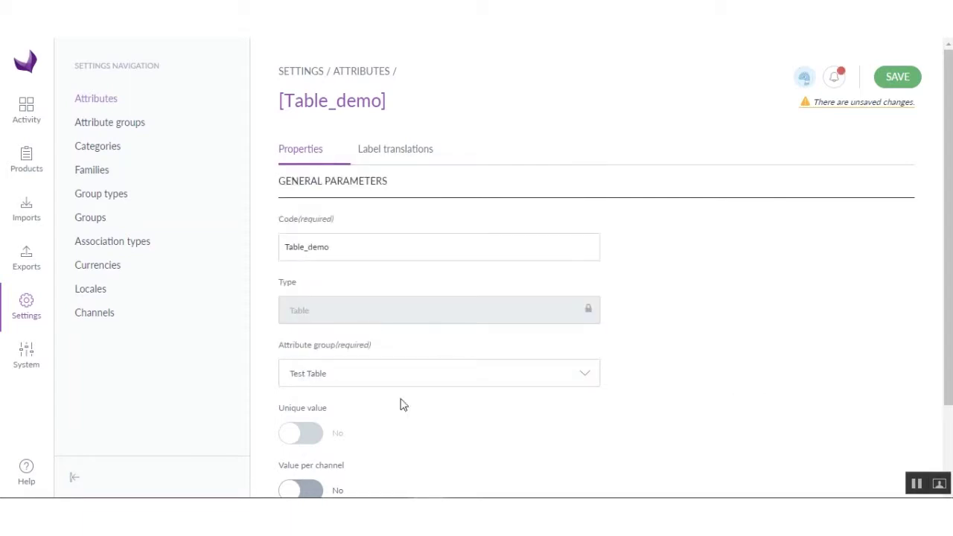
Set the English (United States) label to "Table demo" and save the attribute.
click(394, 158)
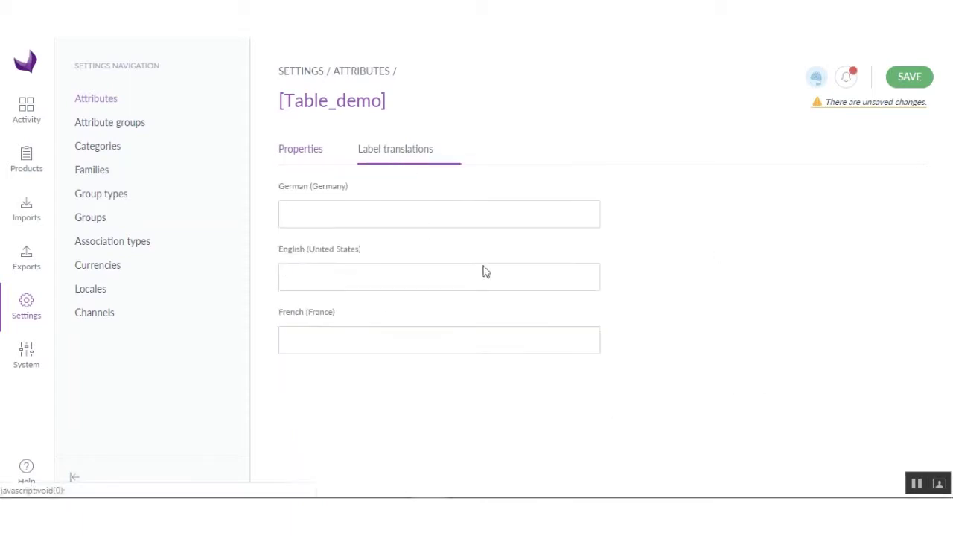
click(385, 269)
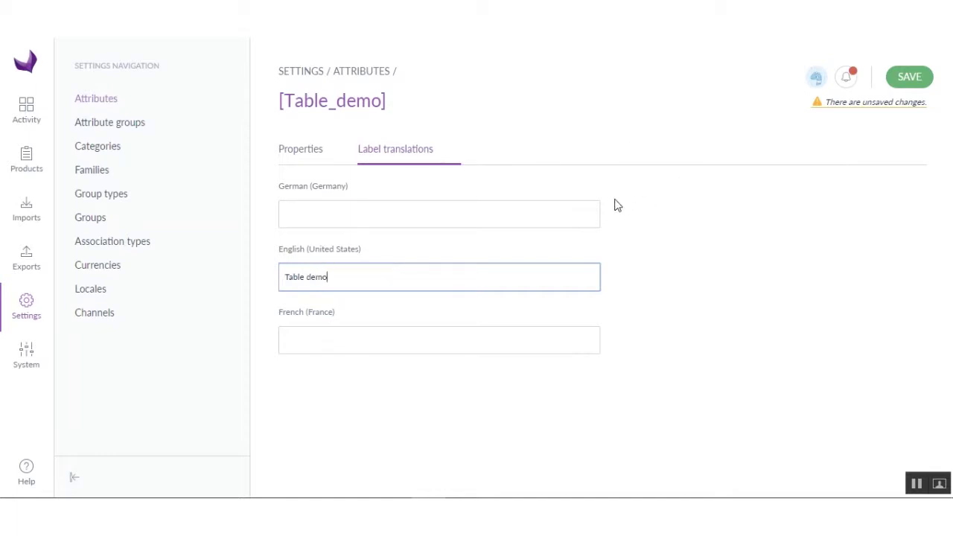
click(904, 81)
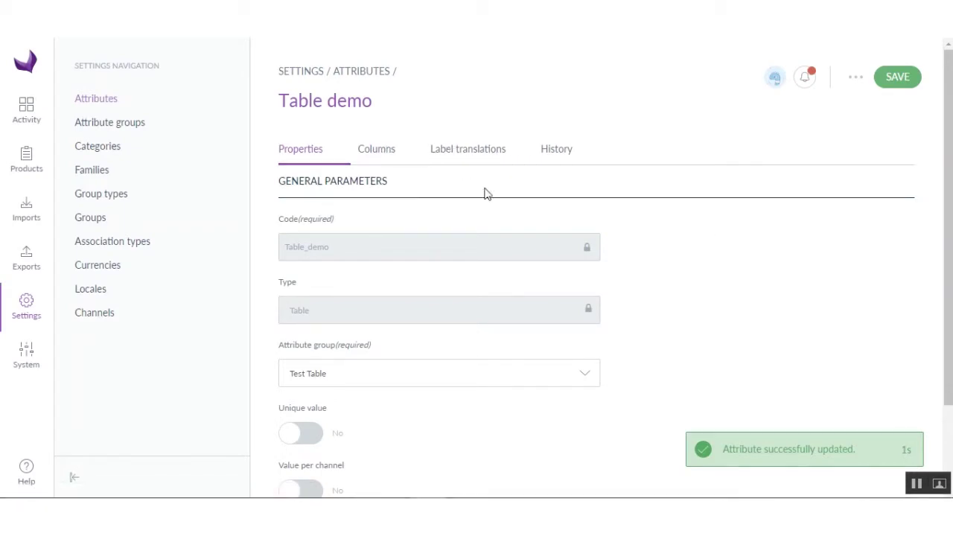
Examine the column types and validation rules available for the Table demo attribute's columns.
click(386, 161)
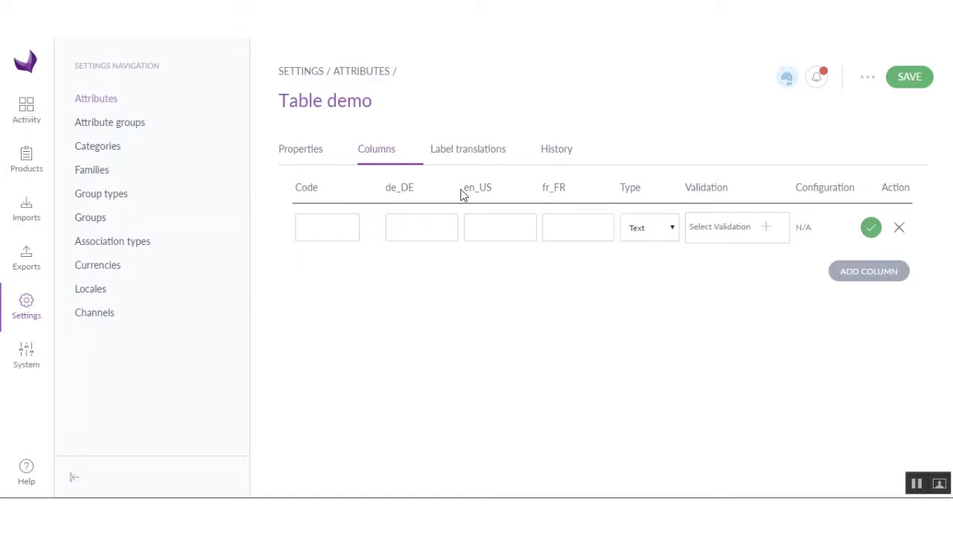
click(667, 234)
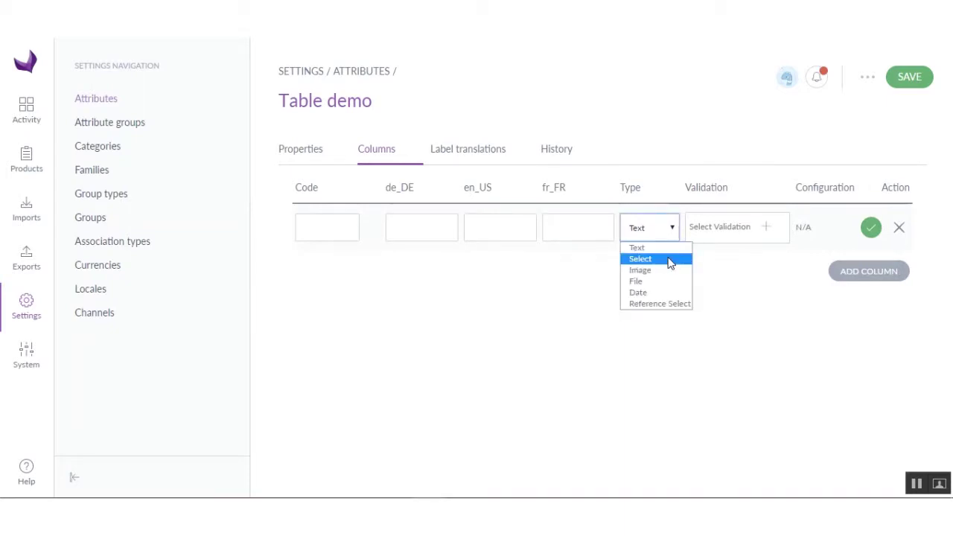
click(718, 274)
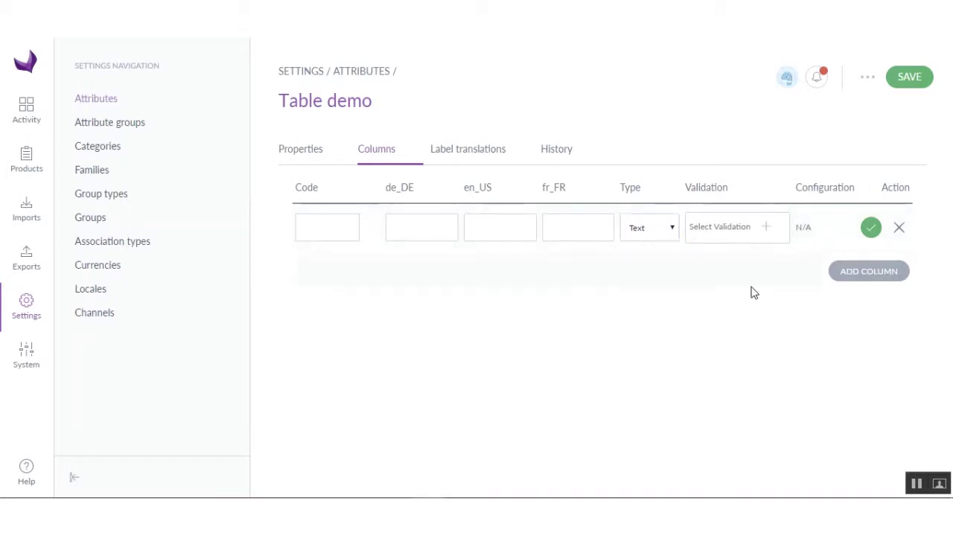
click(769, 227)
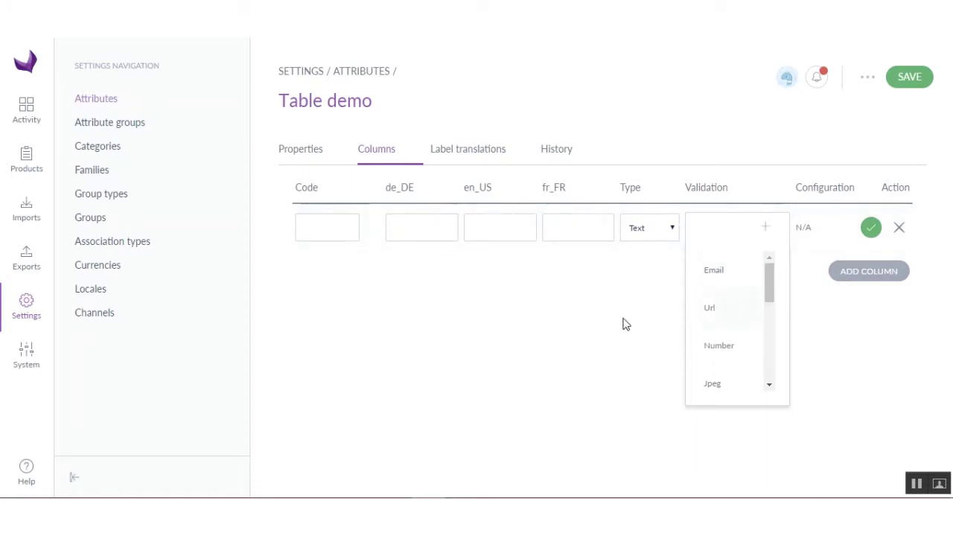
key(Escape)
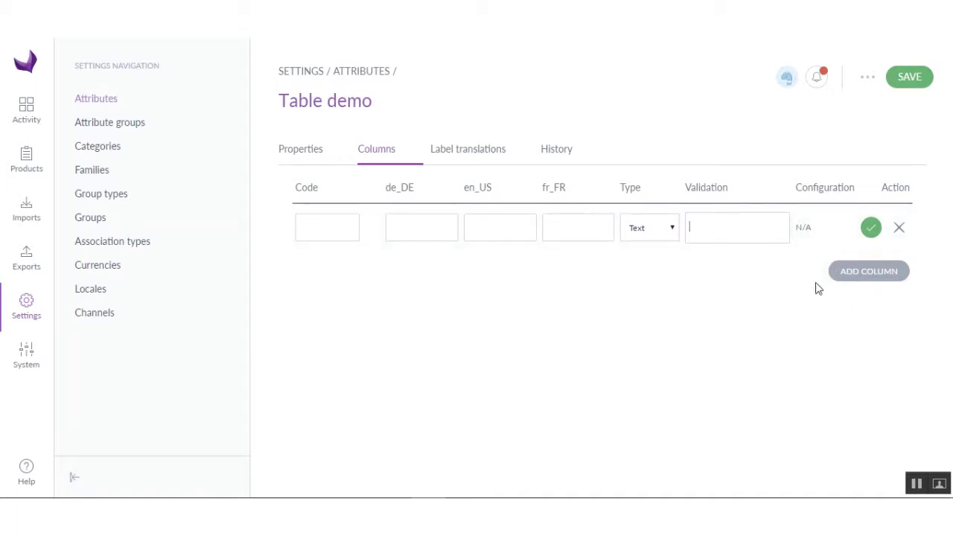
Set the first column's code to Name and its en_US label to "name".
click(323, 231)
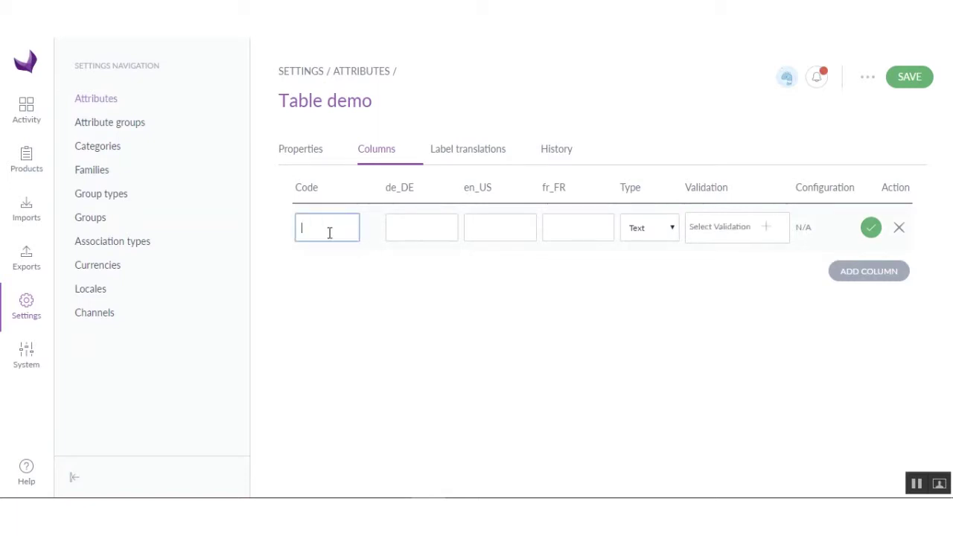
text(Name)
click(509, 225)
text(name)
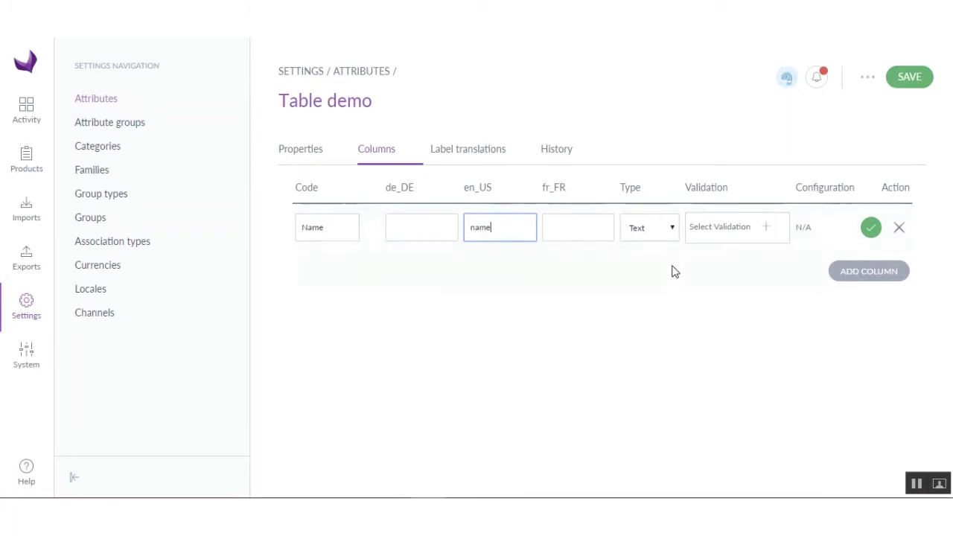
Keep the Name column's type as Text, add the Not Blank validation and confirm the column.
click(652, 232)
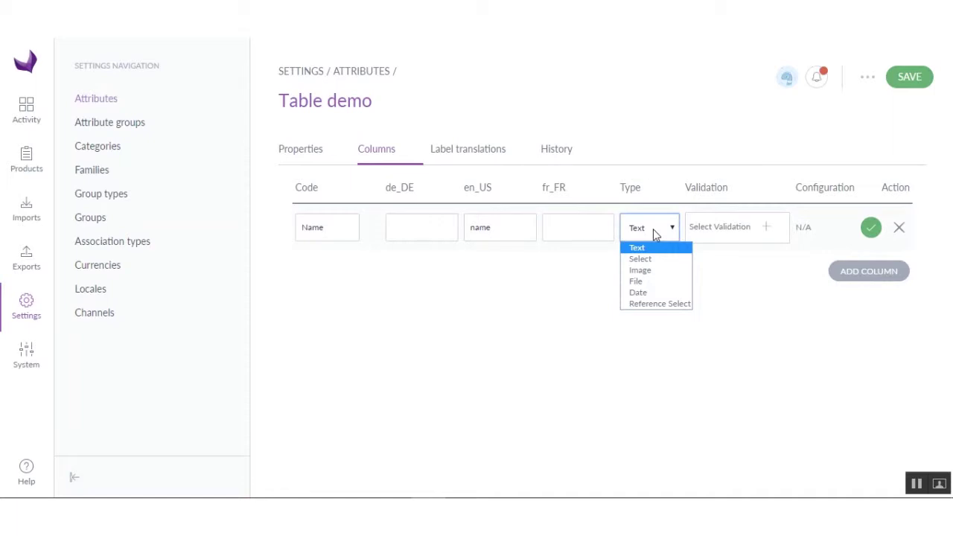
click(655, 248)
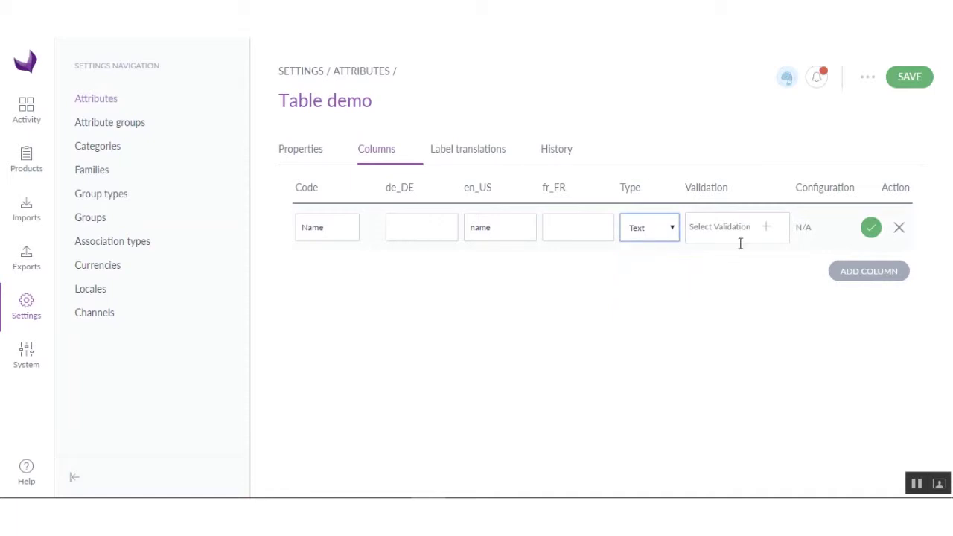
click(715, 225)
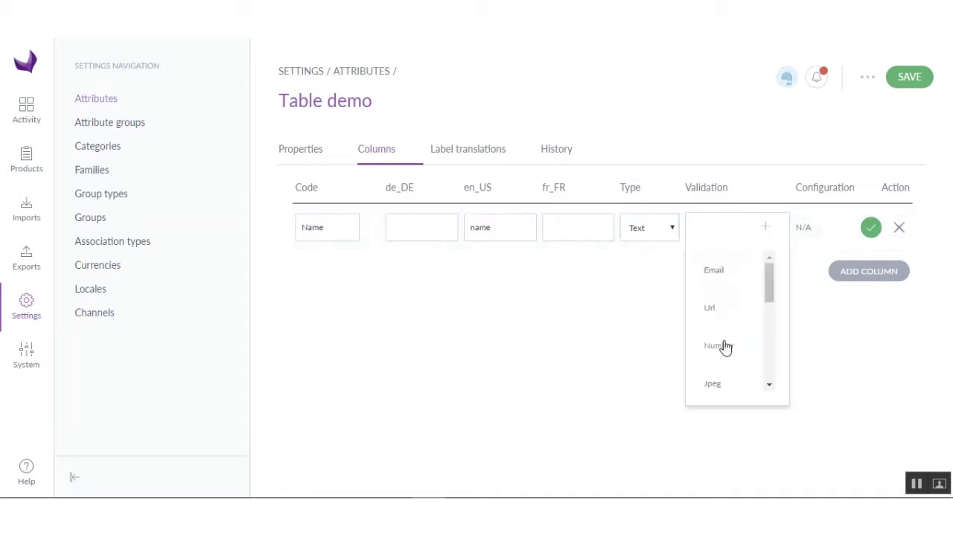
scroll(736, 328, down, 5)
click(726, 370)
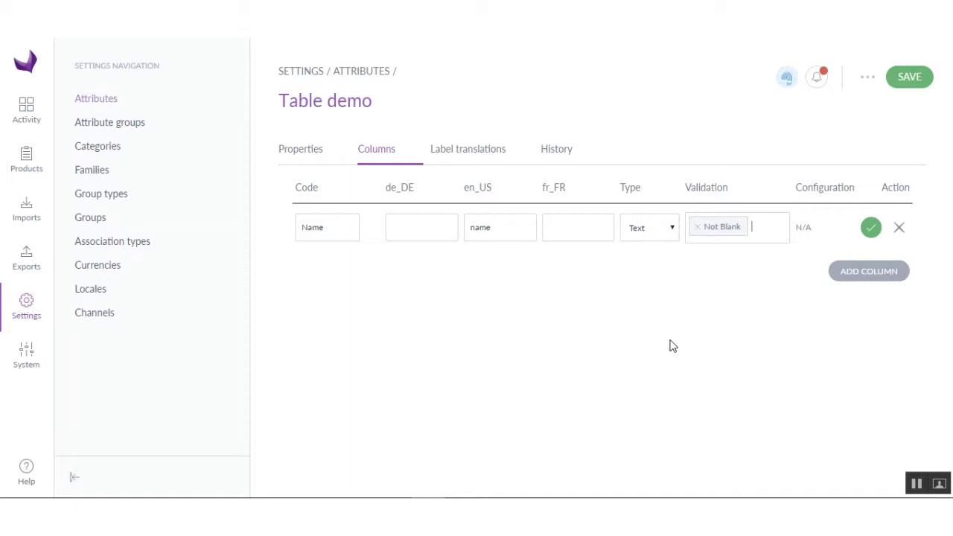
click(873, 231)
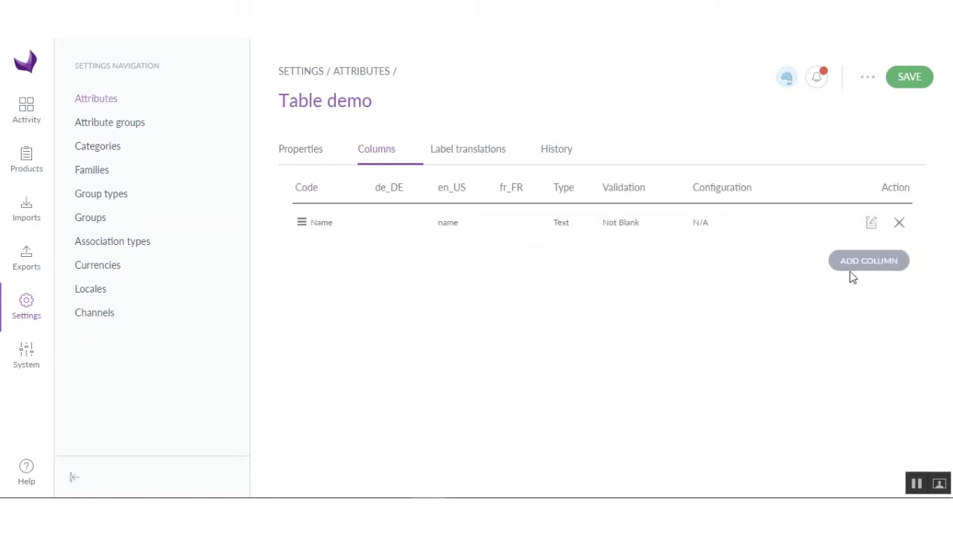
Add a second column with code and en_US label Color, type Reference Select and Not Blank validation.
click(866, 262)
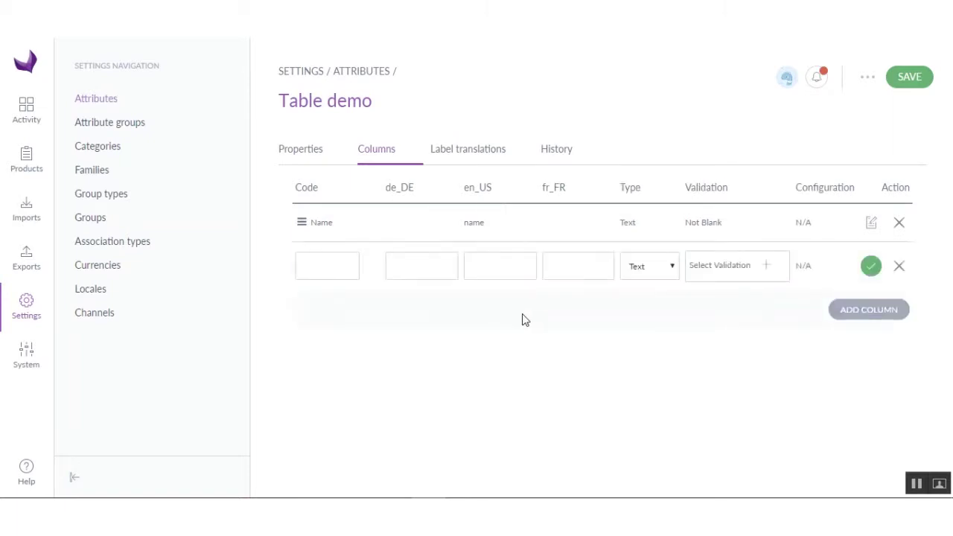
click(323, 266)
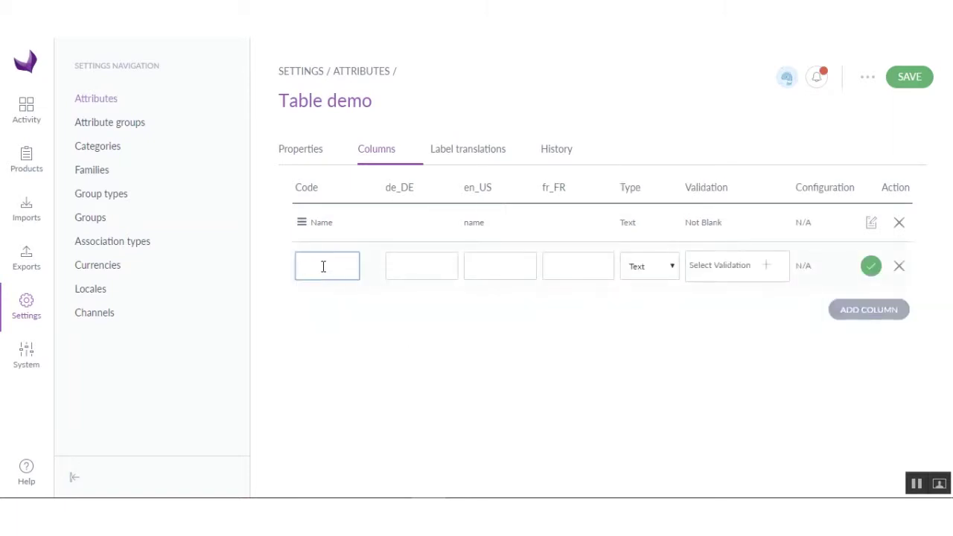
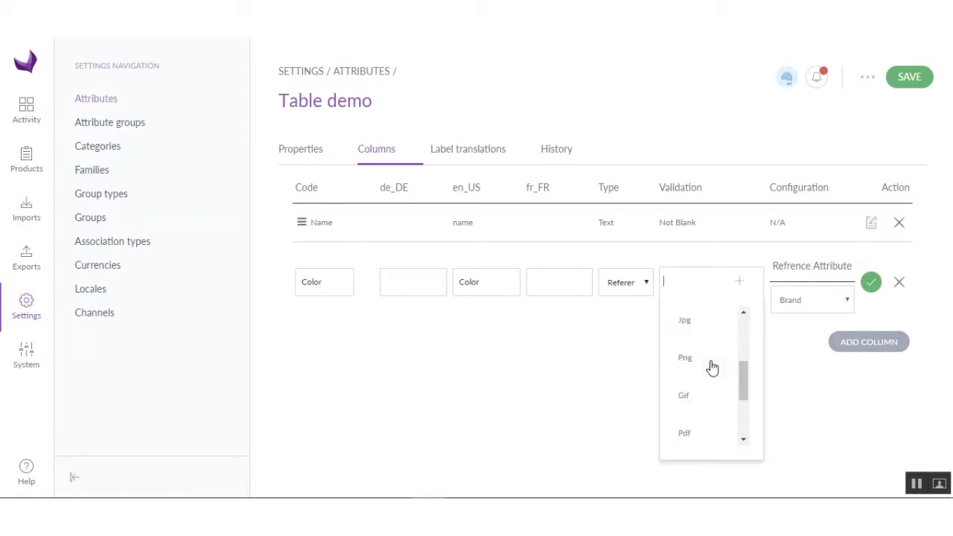
scroll(719, 364, up, 3)
scroll(719, 364, down, 3)
click(696, 426)
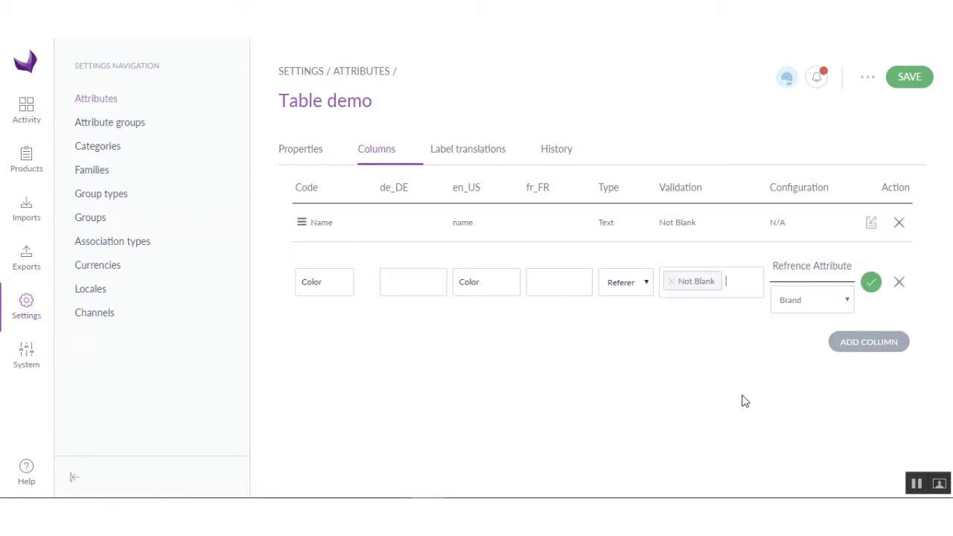
Set the Color column's reference attribute to Color and confirm the column.
click(828, 309)
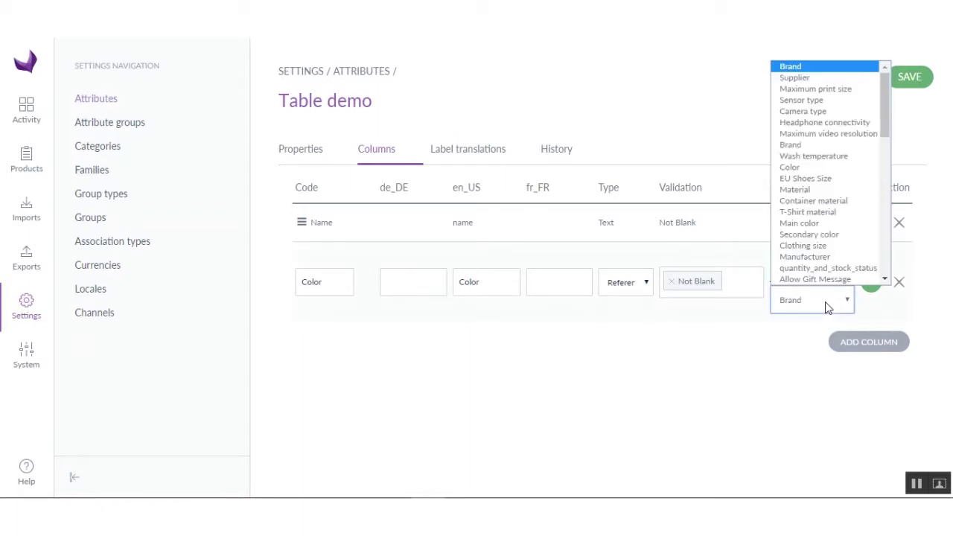
click(818, 300)
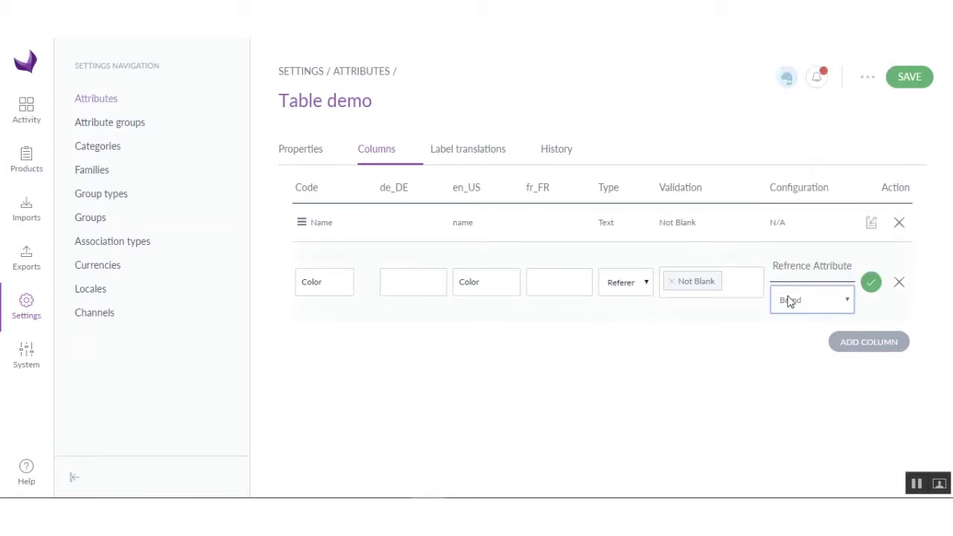
click(815, 302)
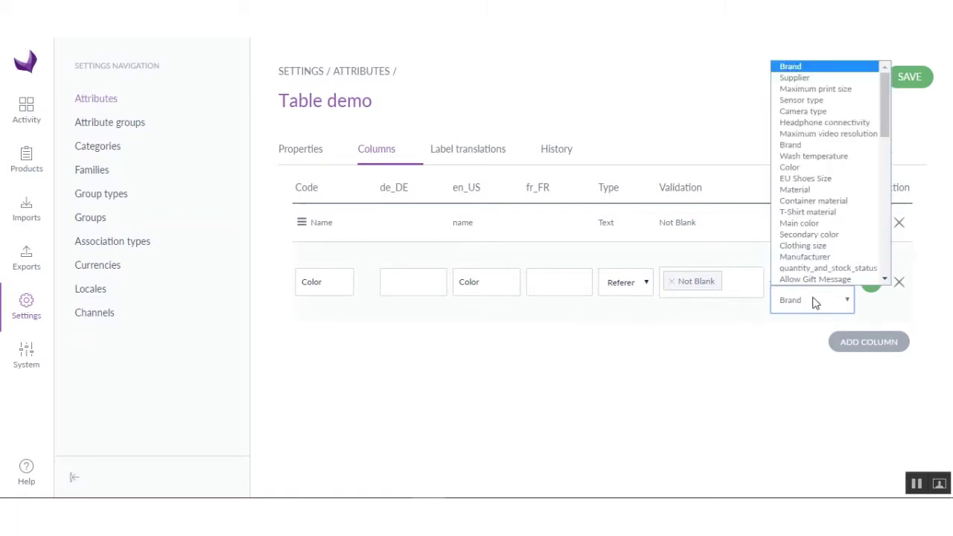
key(c)
key(o)
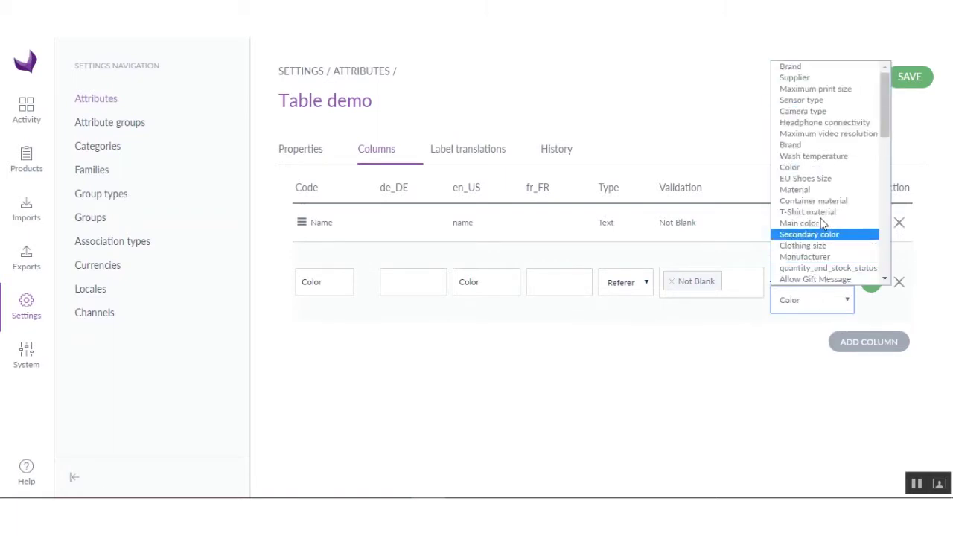
click(809, 170)
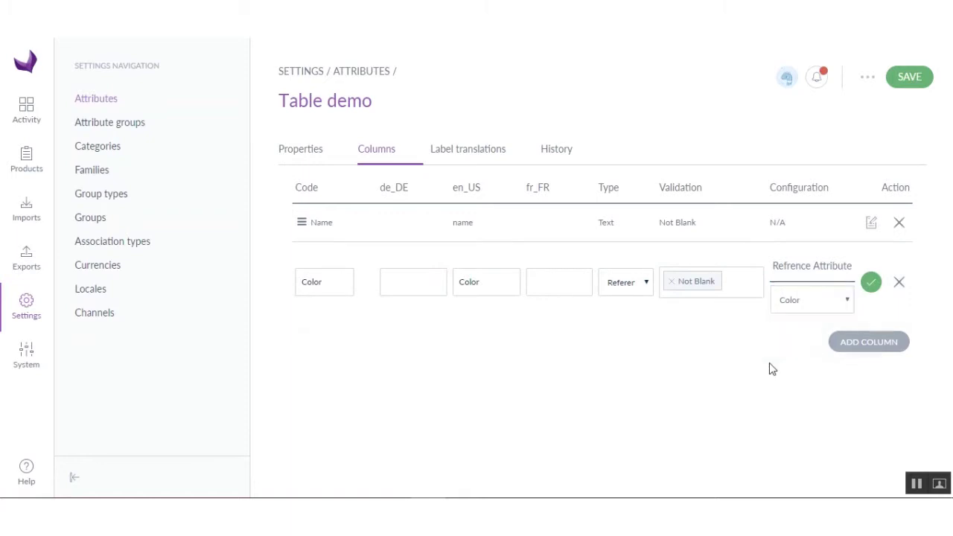
click(872, 284)
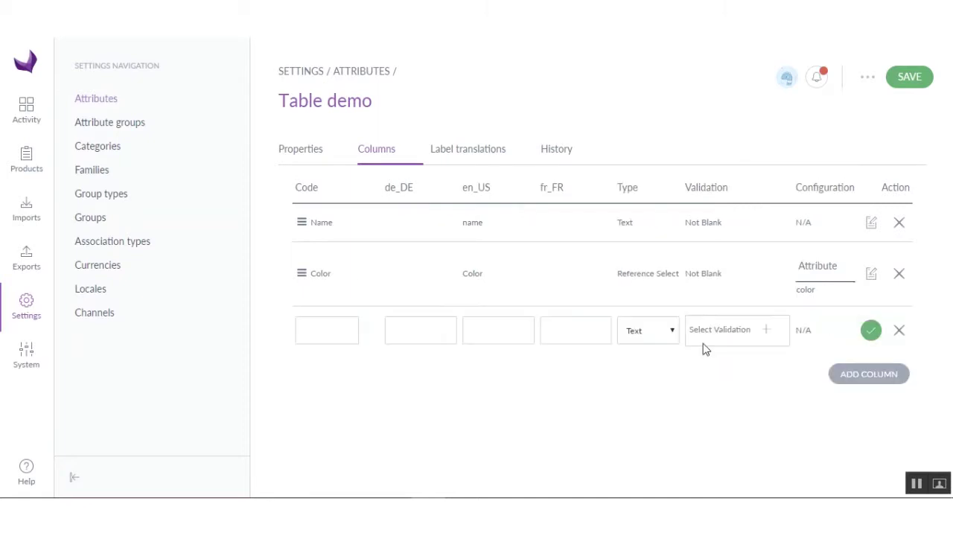
Fill in the third column with code and en_US label Size, and set its type to Select.
click(335, 330)
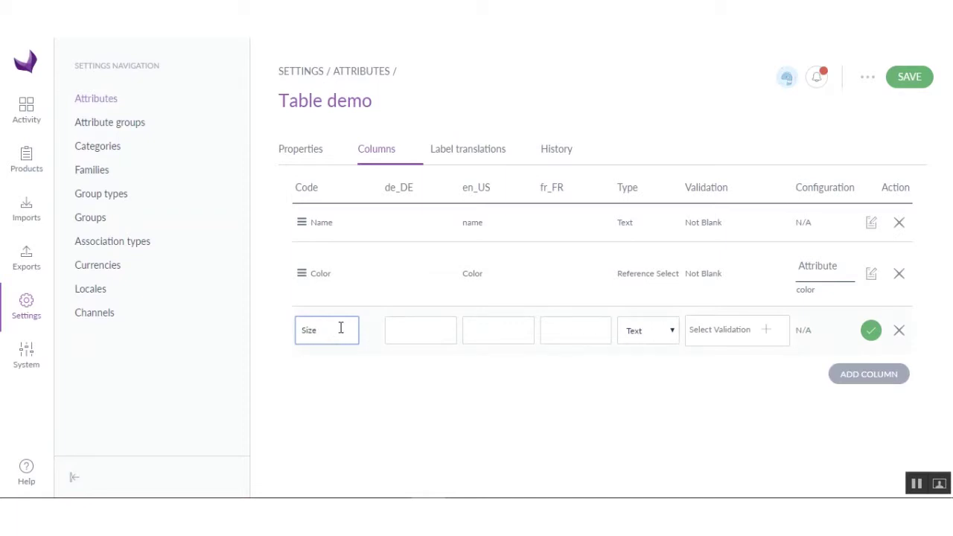
click(490, 337)
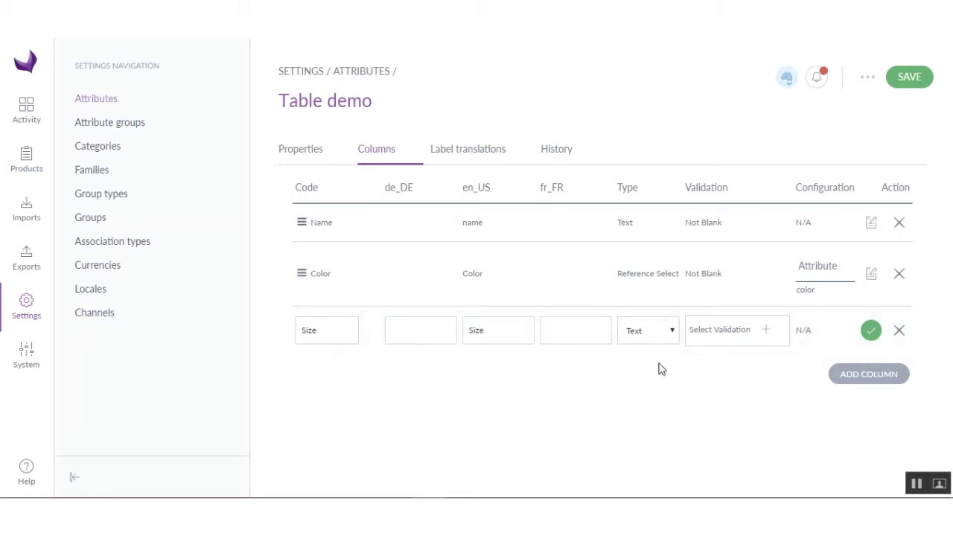
click(655, 337)
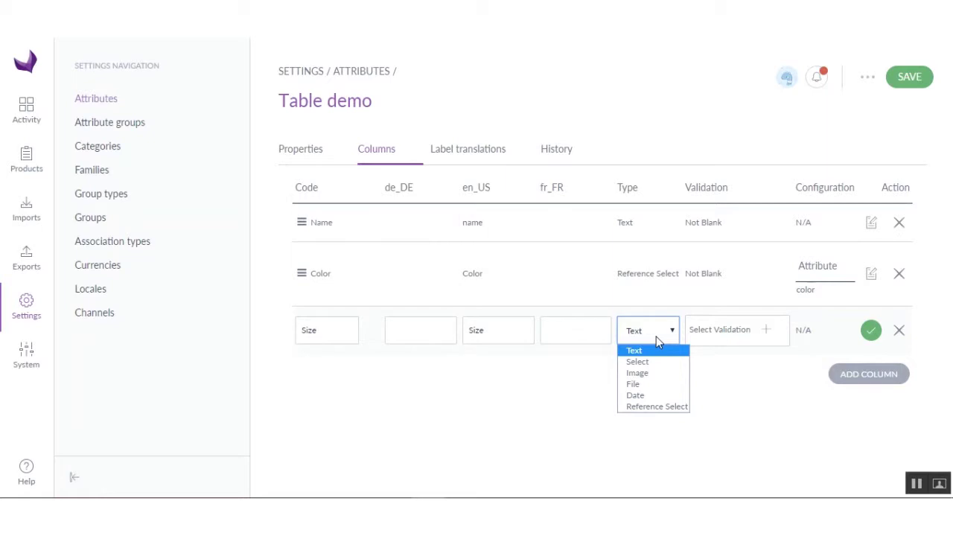
click(650, 353)
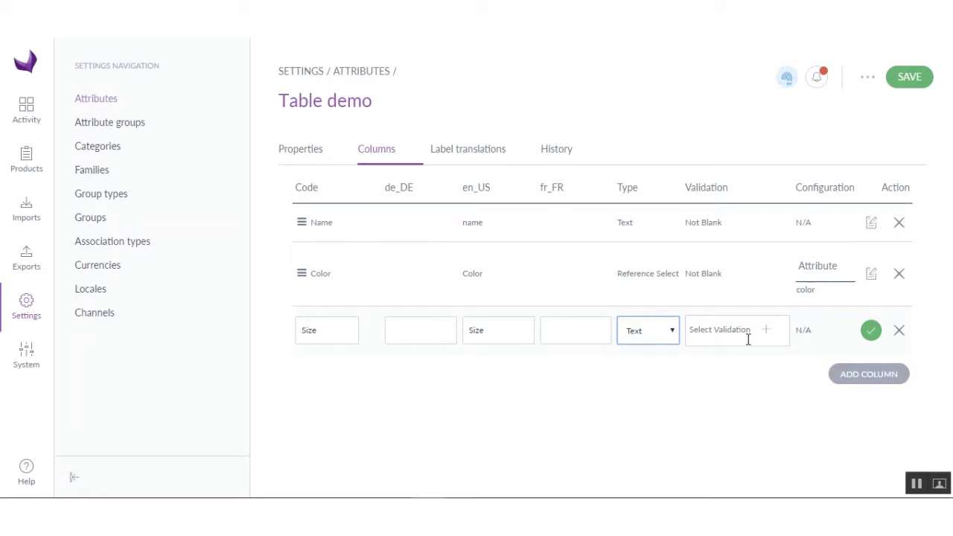
click(724, 330)
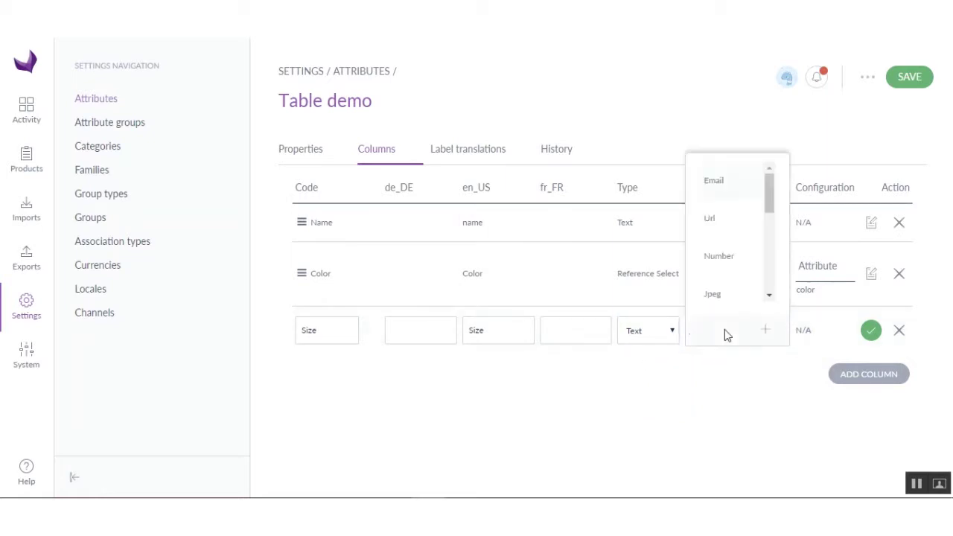
click(672, 332)
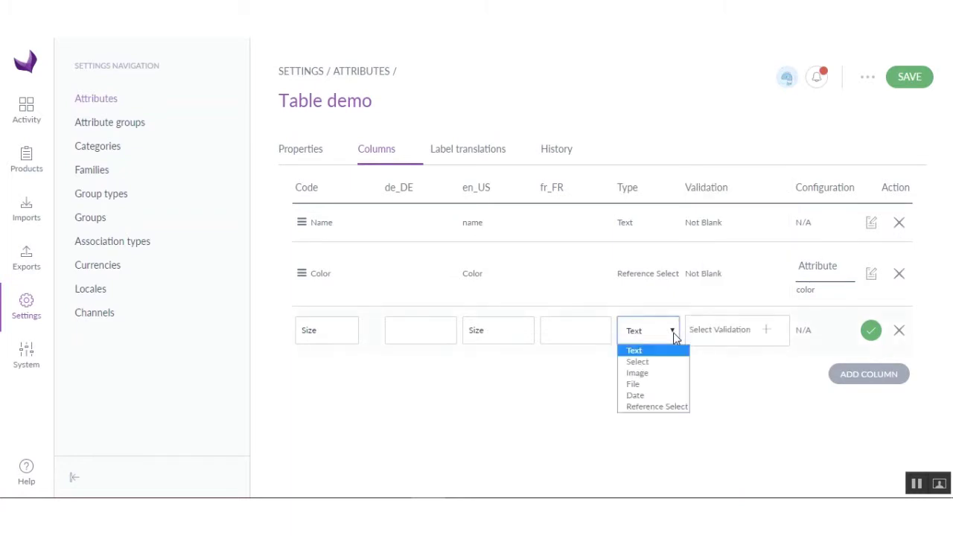
click(646, 363)
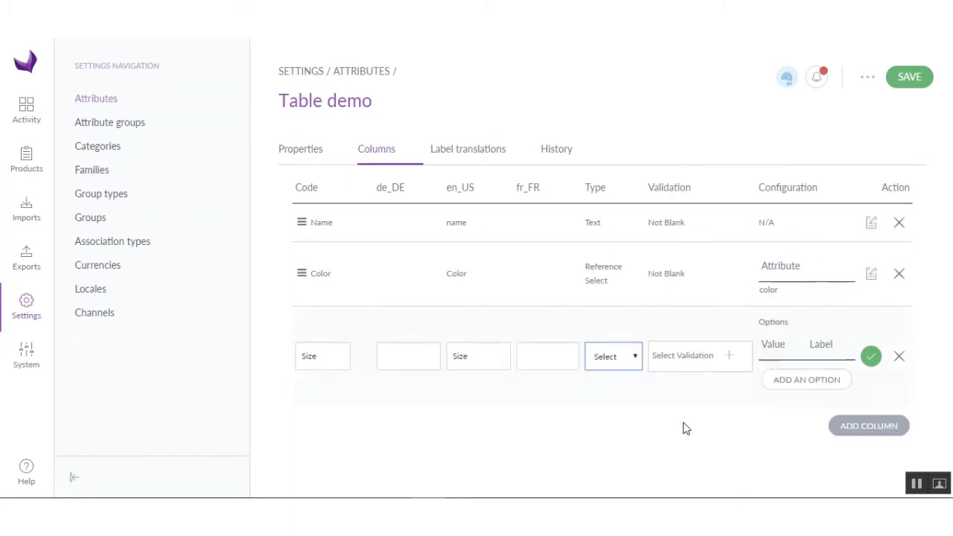
Add the Not Blank validation to the Size column.
click(681, 356)
scroll(701, 306, down, 3)
scroll(702, 304, down, 2)
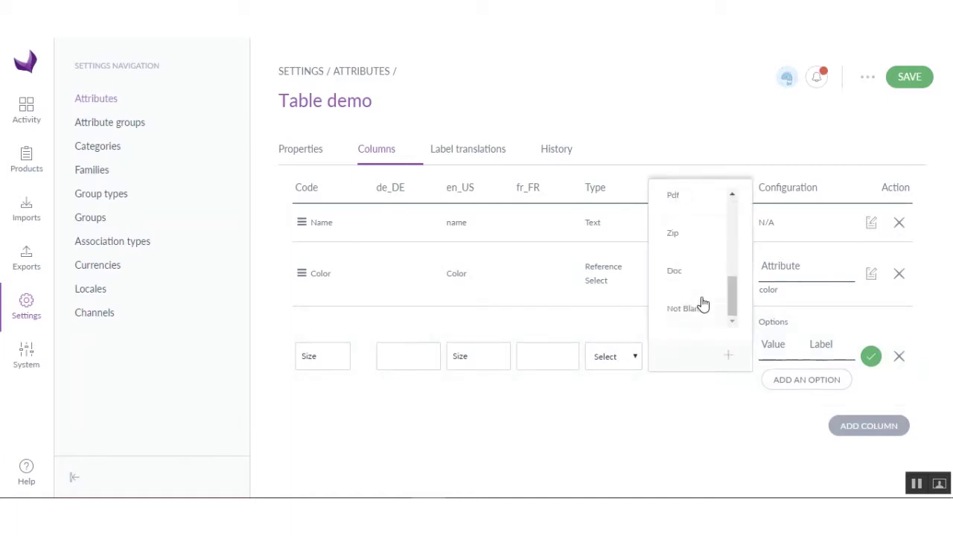
scroll(693, 300, up, 5)
scroll(696, 305, down, 5)
click(696, 311)
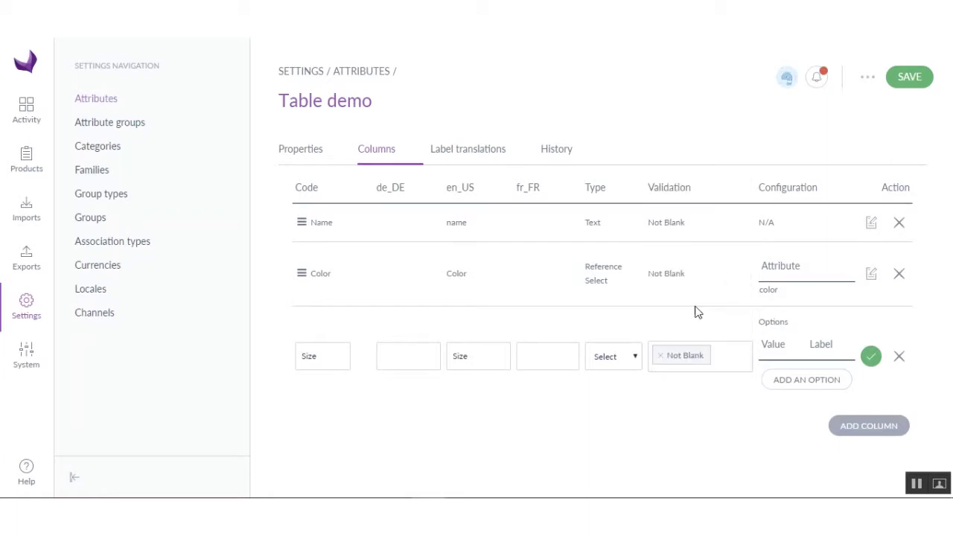
Add an option to the Size column with value S and label Small.
click(804, 391)
click(754, 373)
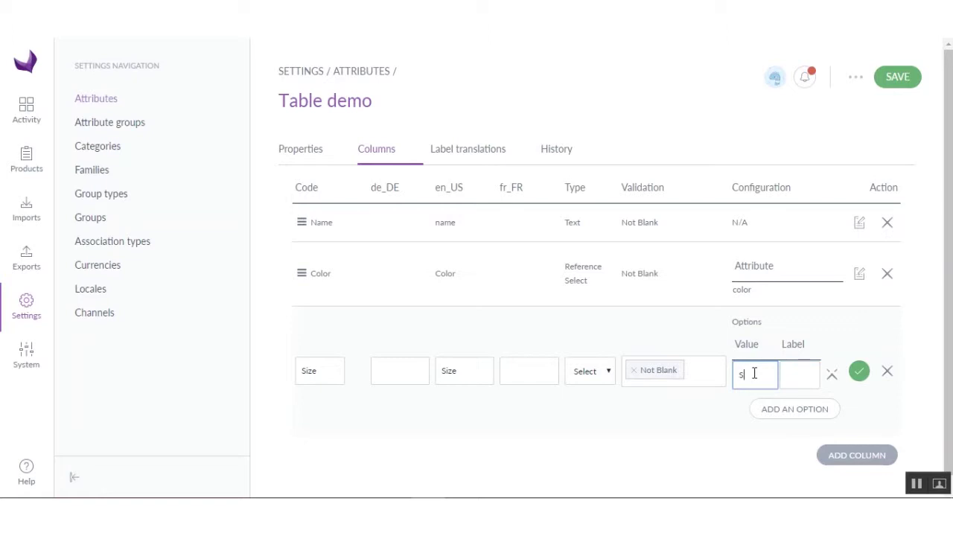
click(797, 377)
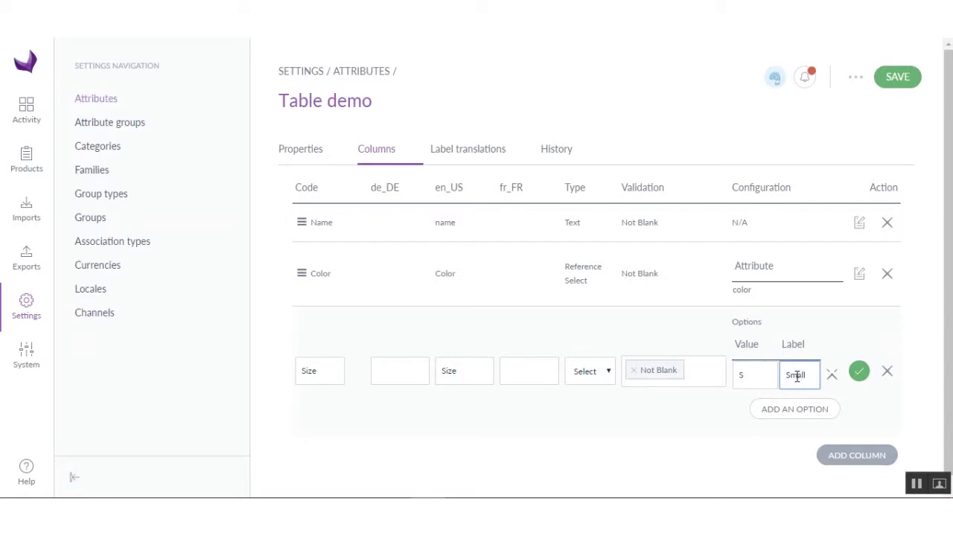
Add a second option to the Size column with value M and label Medium.
click(796, 406)
click(756, 402)
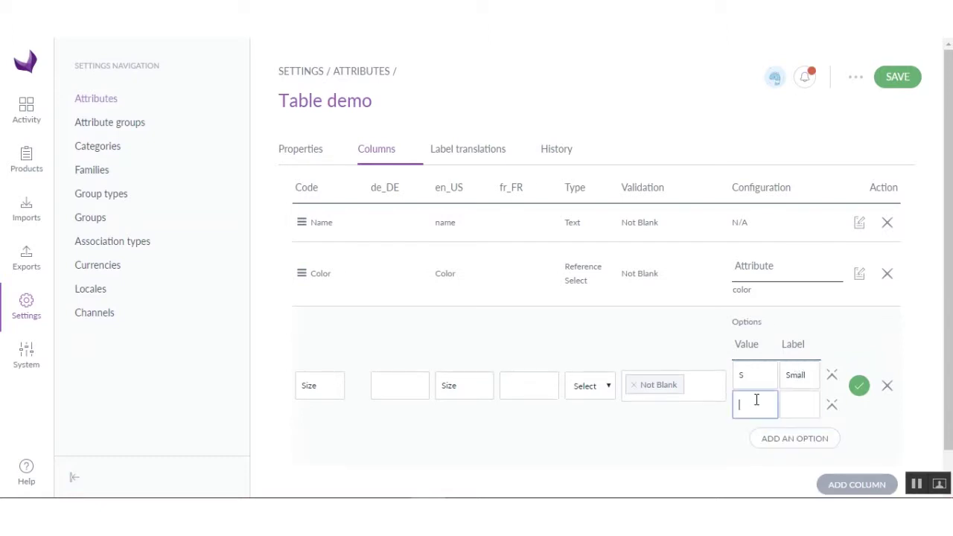
click(795, 402)
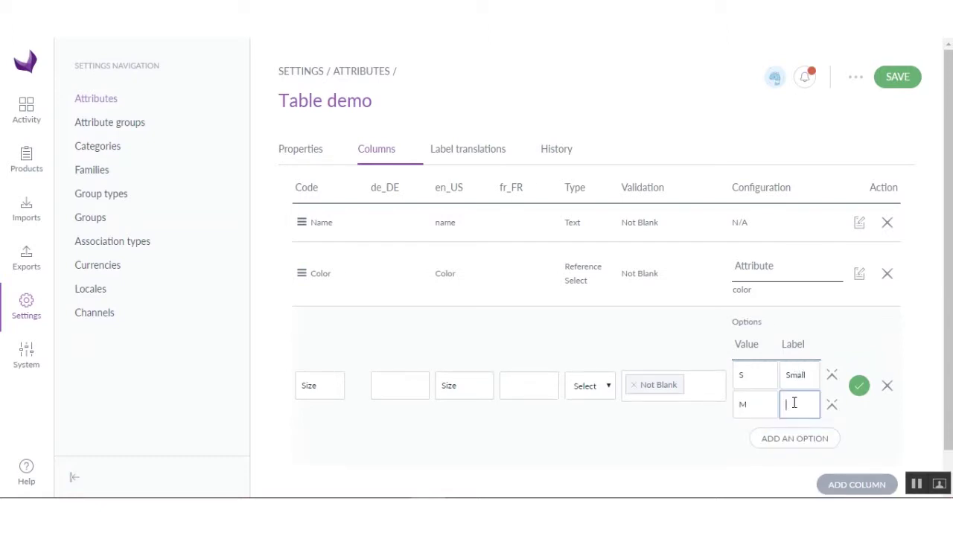
text(Medium)
Add a third Size option with value L and label Large, and confirm the Size column.
click(783, 442)
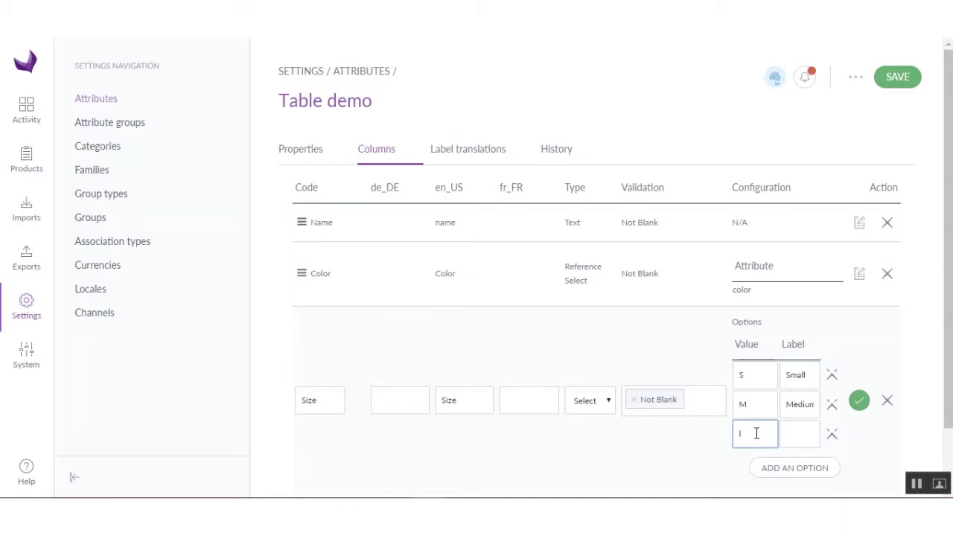
text(L)
click(793, 434)
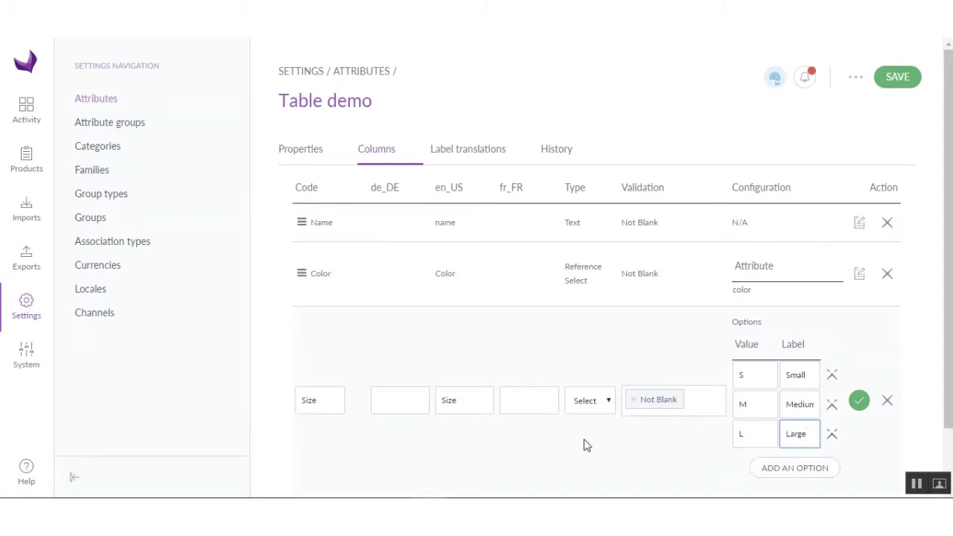
scroll(660, 436, down, 1)
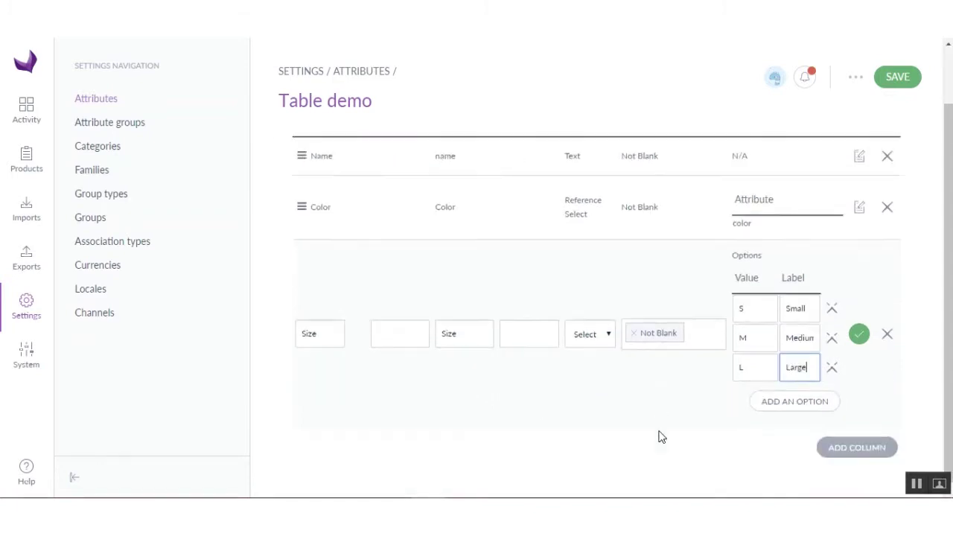
click(861, 332)
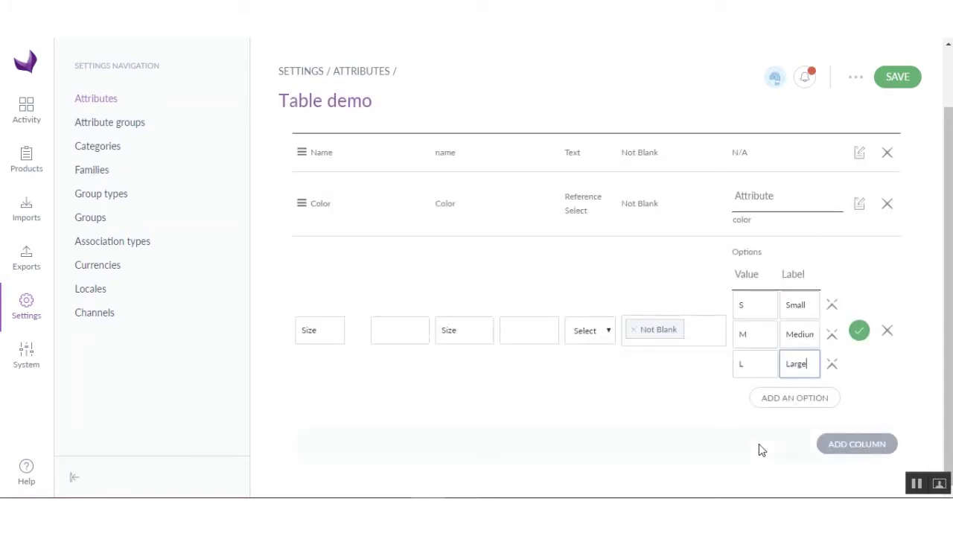
Add a fourth column with code and en_US label Image, and set its type to Image.
click(841, 447)
scroll(588, 401, down, 1)
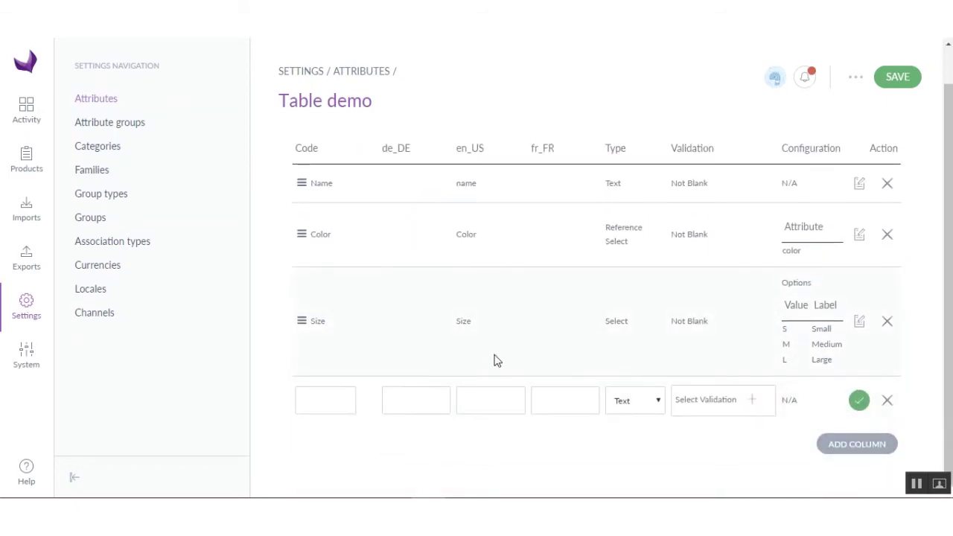
click(327, 399)
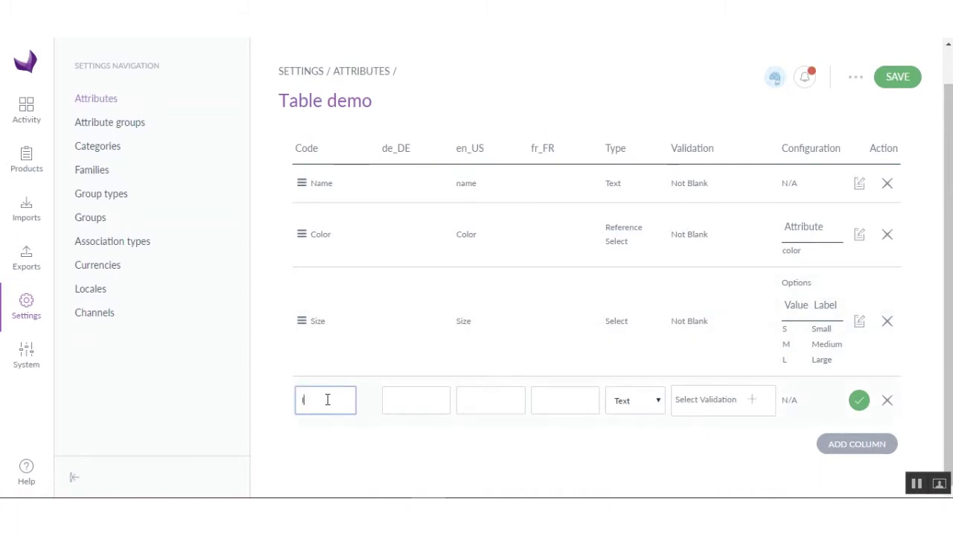
click(482, 400)
text(Image)
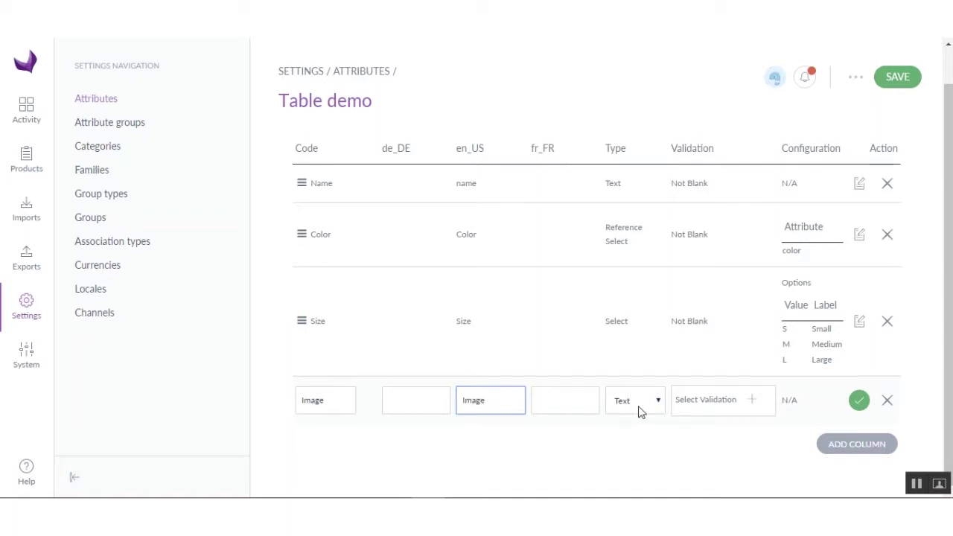
click(641, 405)
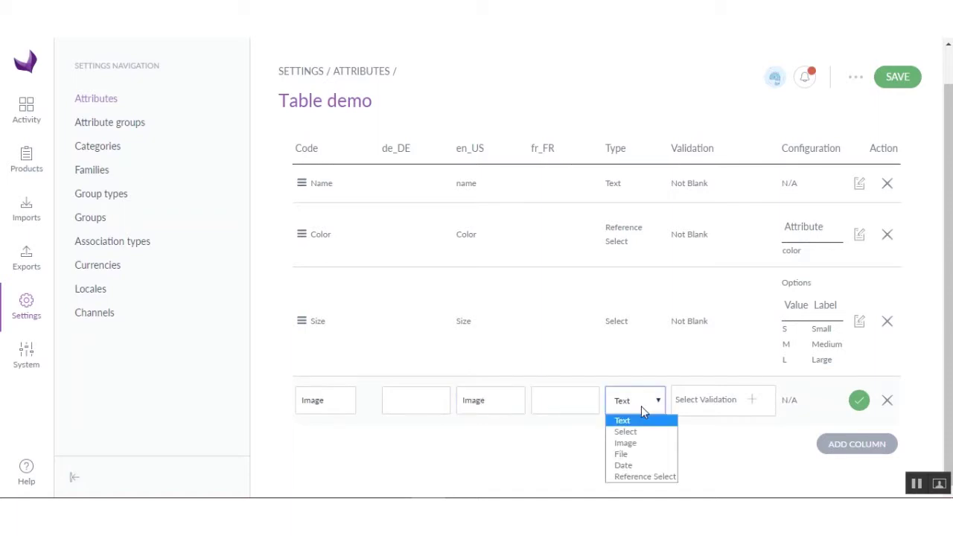
click(634, 444)
Add the Jpg validation to the Image column and confirm the column.
click(730, 399)
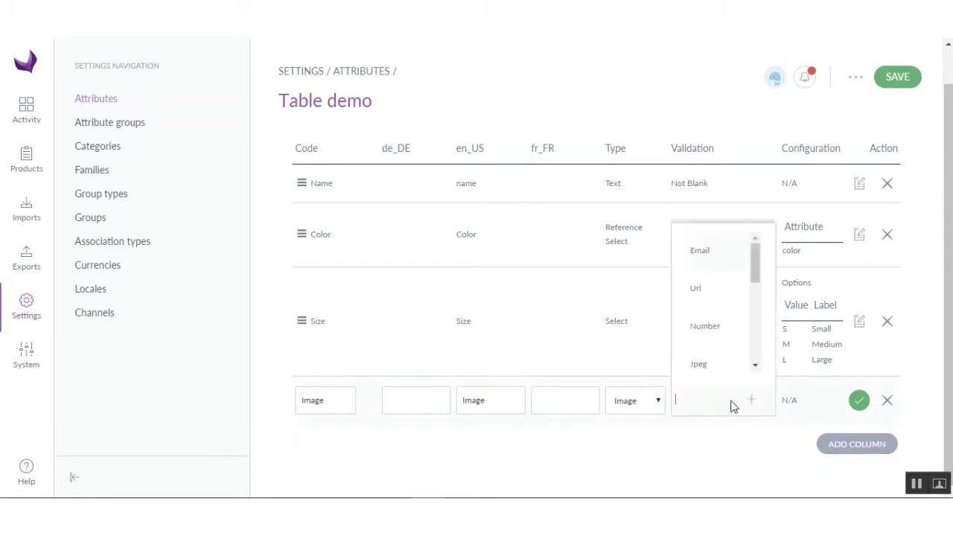
scroll(721, 365, down, 5)
scroll(725, 351, up, 5)
scroll(727, 352, down, 3)
scroll(725, 352, up, 2)
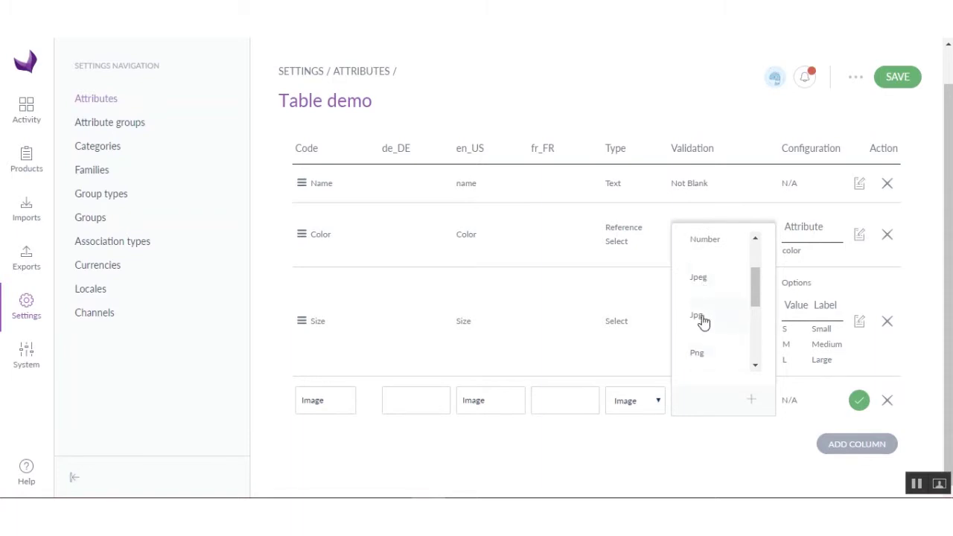
click(703, 321)
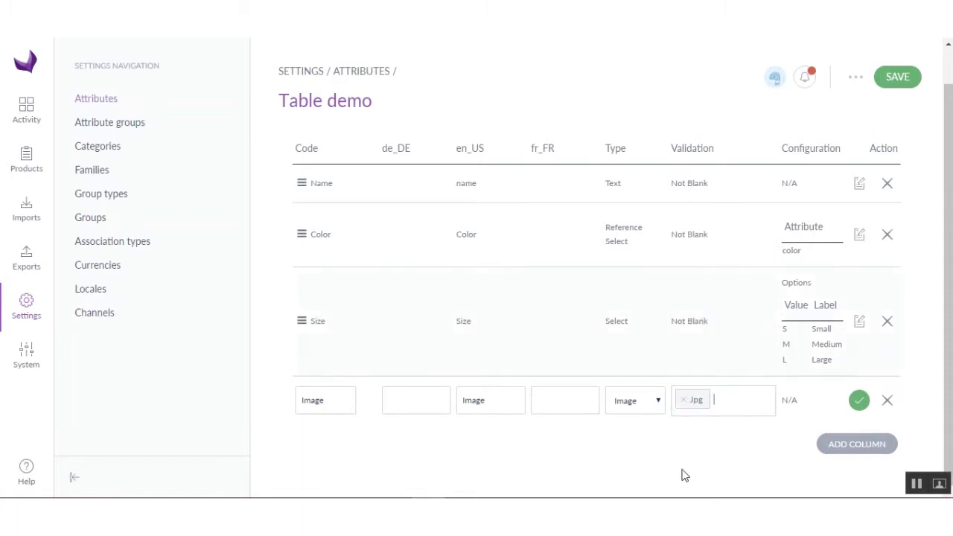
click(858, 403)
Add a fifth column with code Files and en_US label File, and set its type to File.
click(873, 449)
click(333, 405)
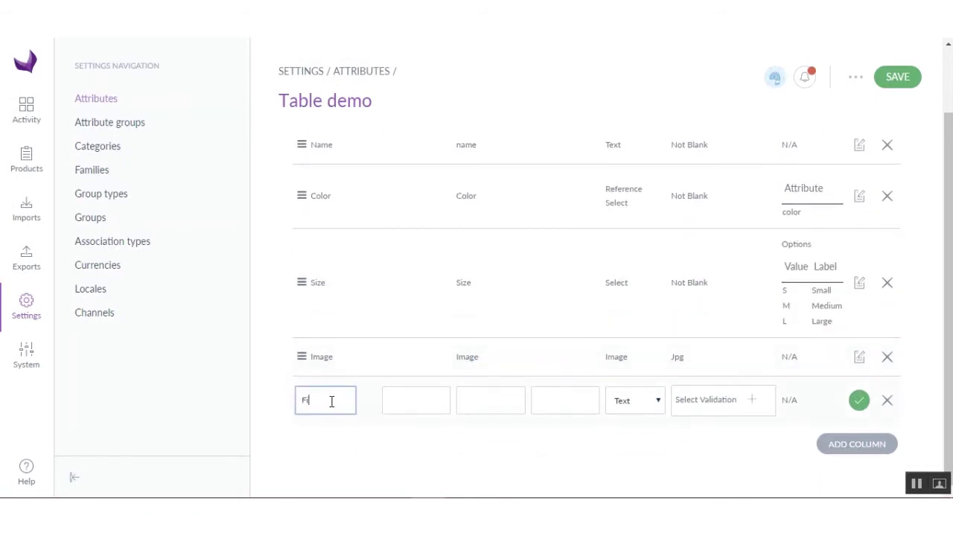
text(Files)
click(472, 400)
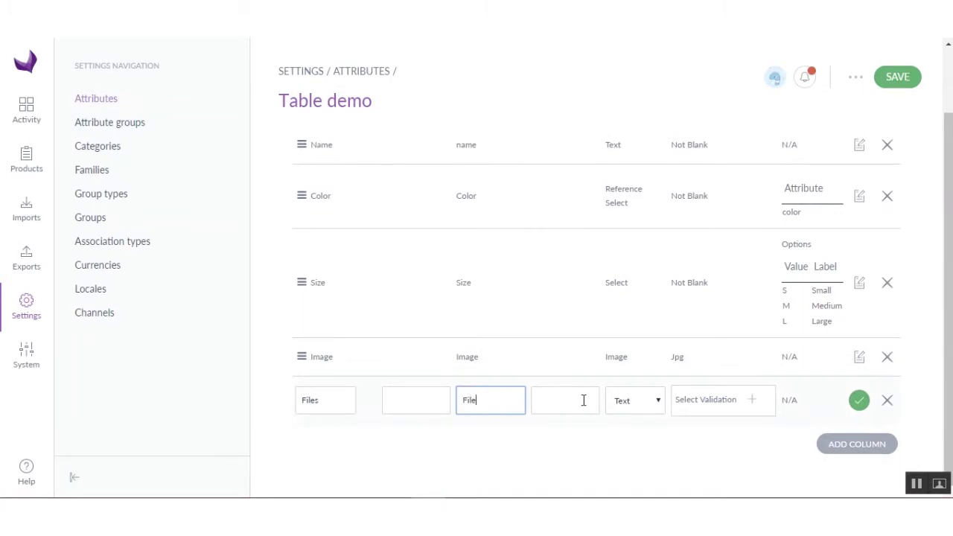
click(620, 408)
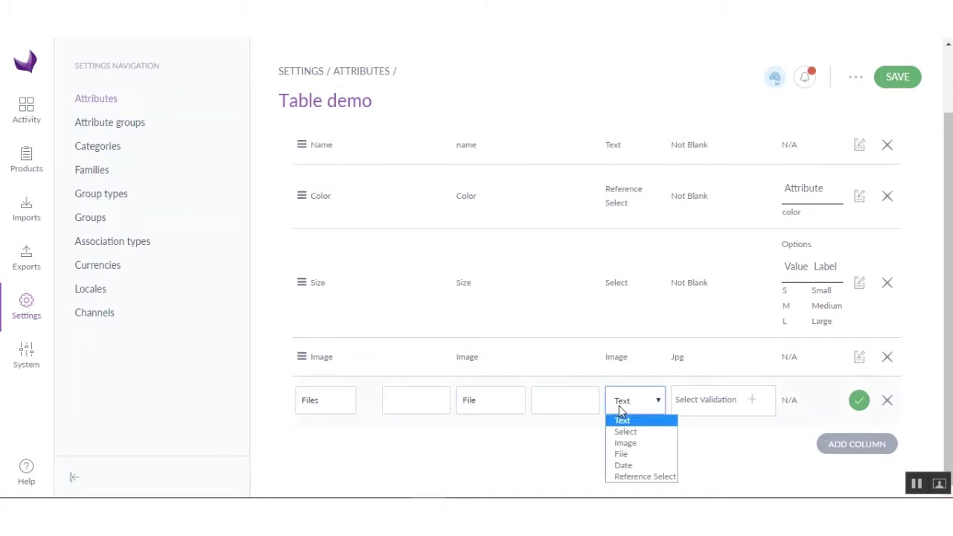
click(633, 453)
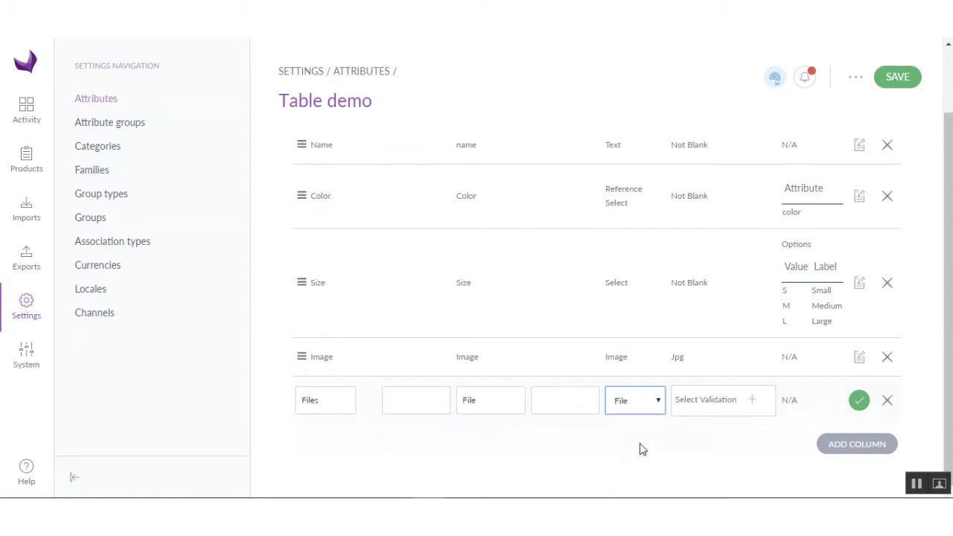
Add the Zip validation to the Files column and confirm the column.
click(717, 400)
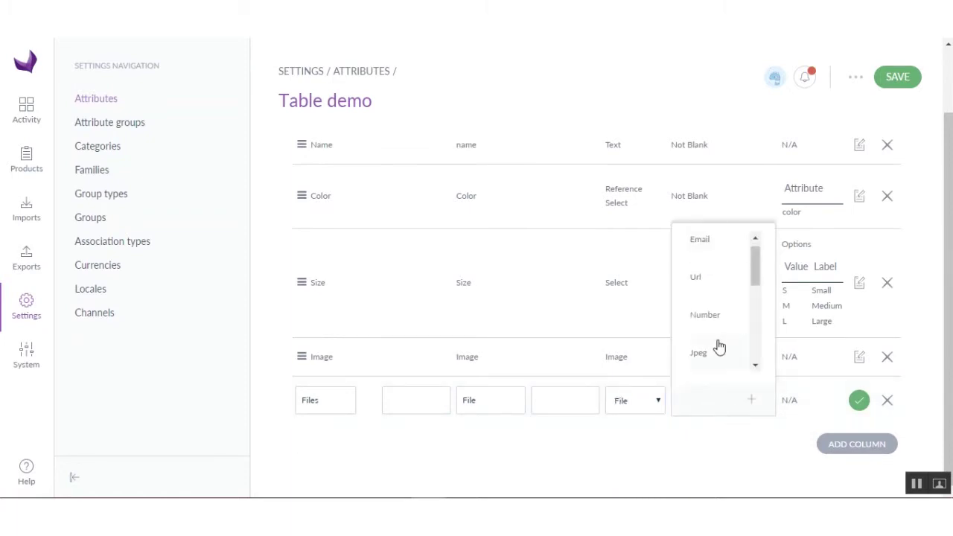
scroll(717, 347, down, 5)
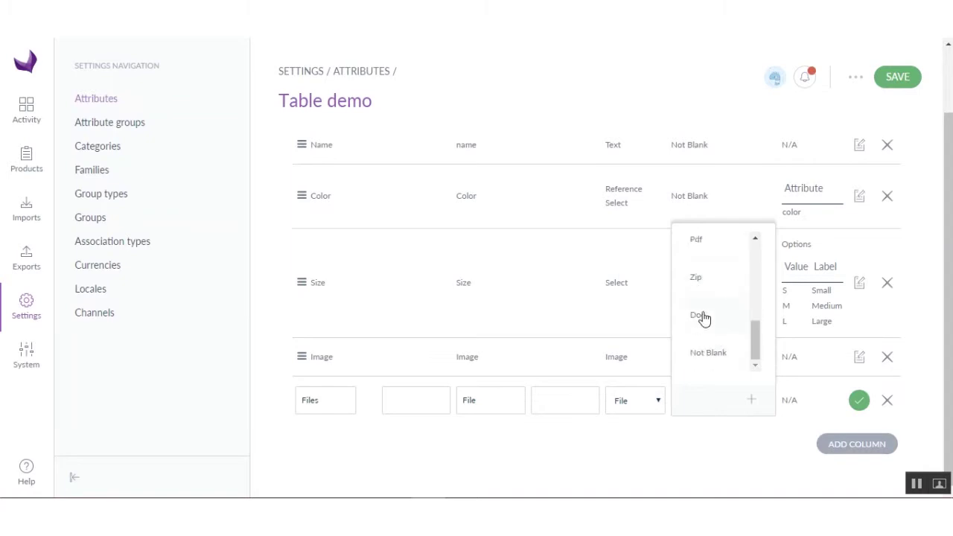
click(700, 279)
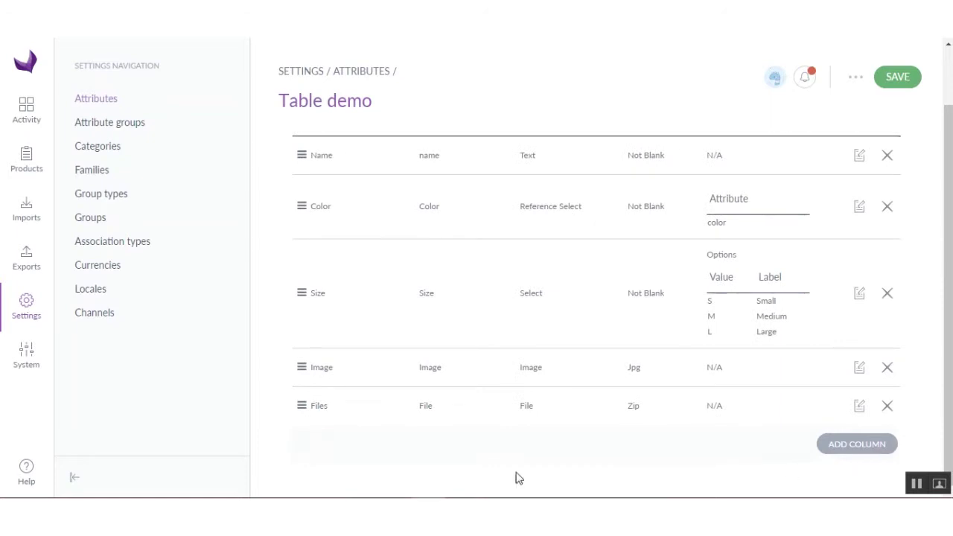
Add a sixth column with code and en_US label Date, and set its type to Date.
click(859, 449)
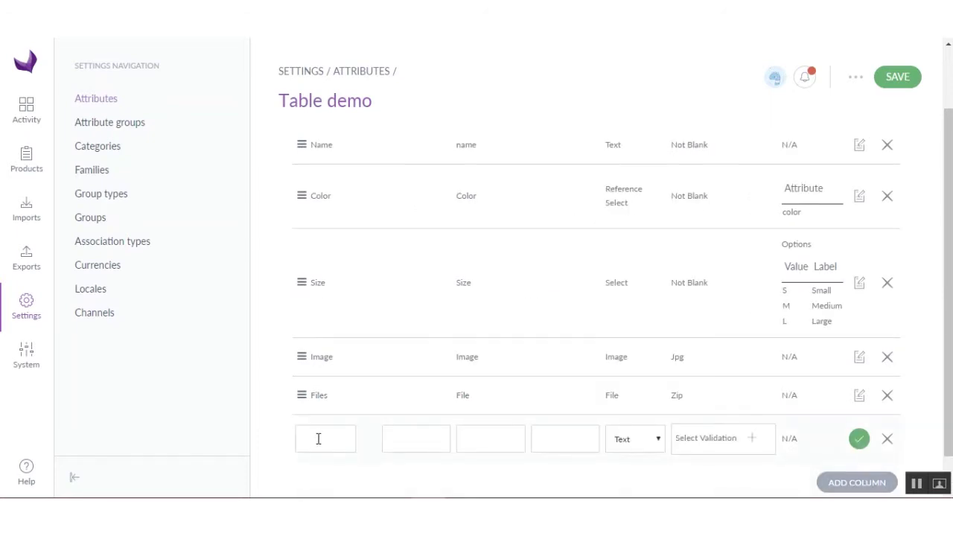
click(318, 439)
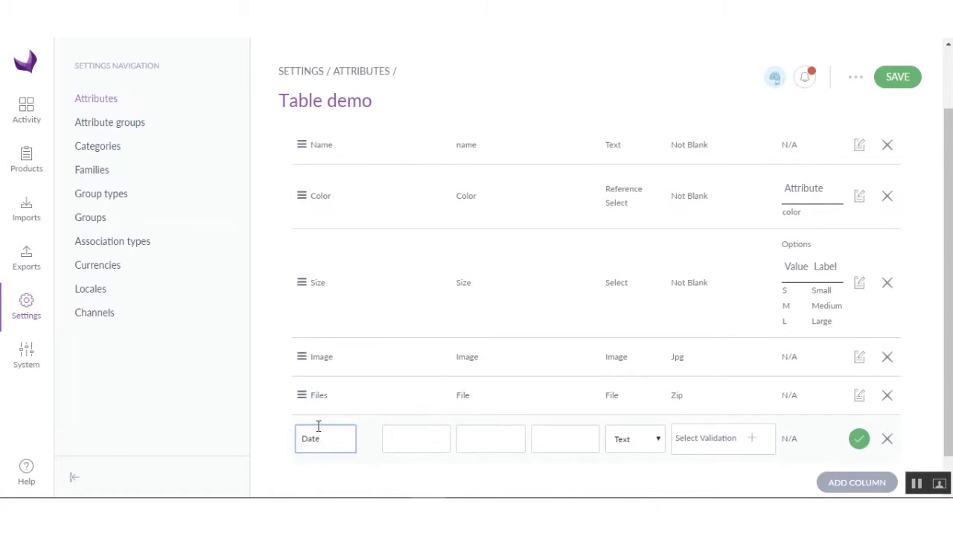
click(478, 438)
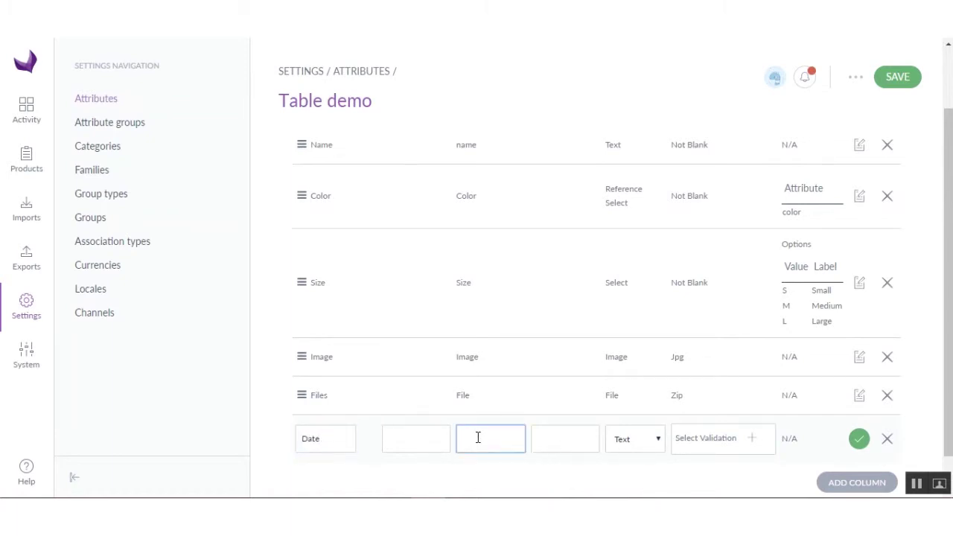
text(Date)
click(627, 446)
click(627, 411)
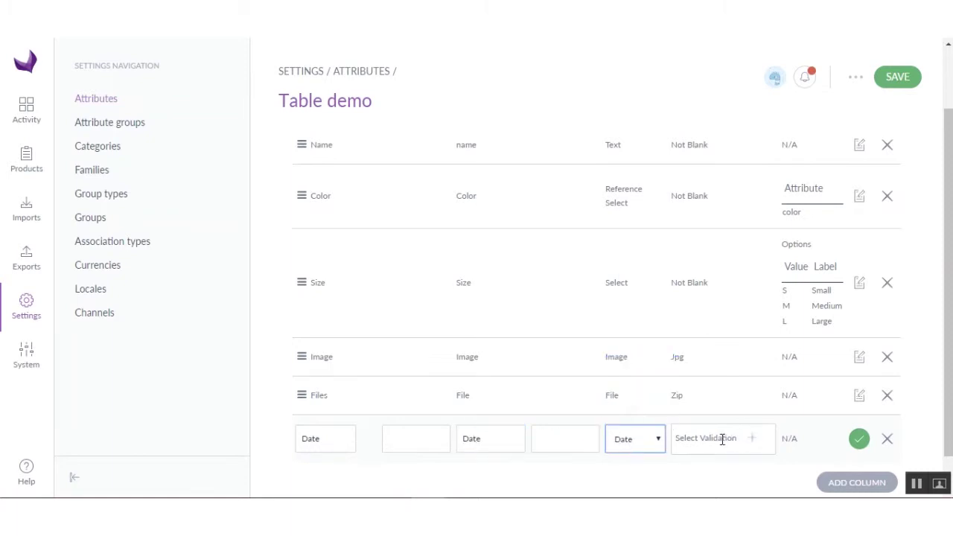
Add the Not Blank validation to the Date column and confirm the column.
click(723, 439)
scroll(715, 406, down, 3)
scroll(714, 406, down, 2)
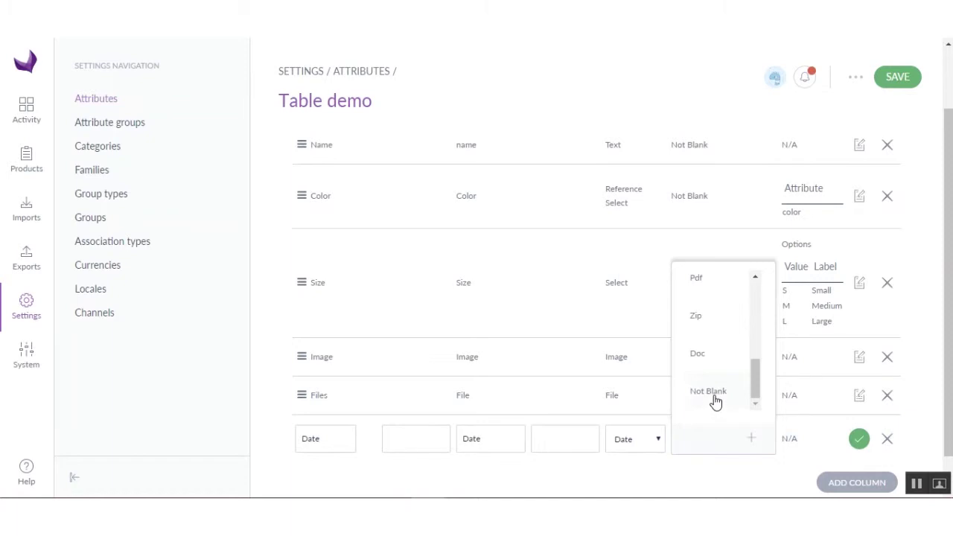
click(715, 404)
click(859, 438)
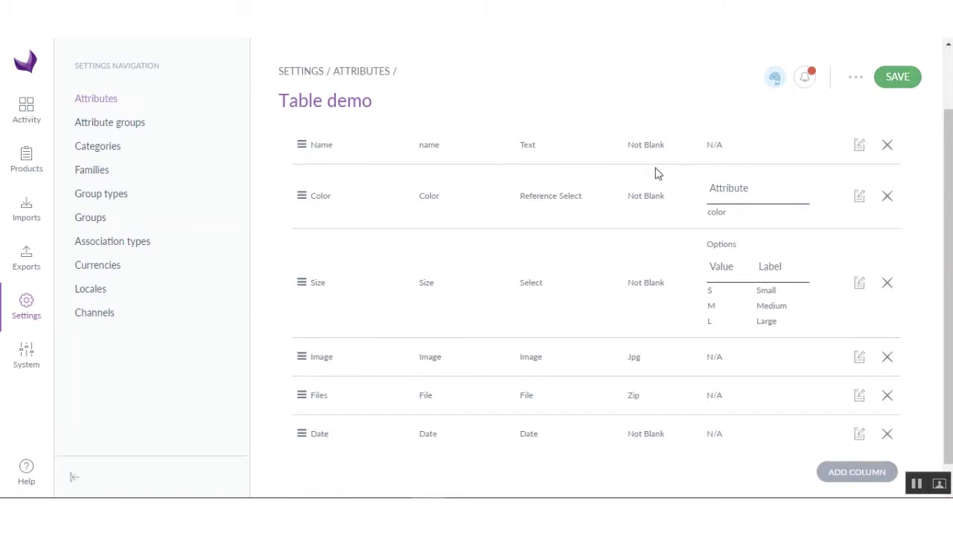
Save the Table demo attribute with its column definitions.
scroll(652, 133, up, 2)
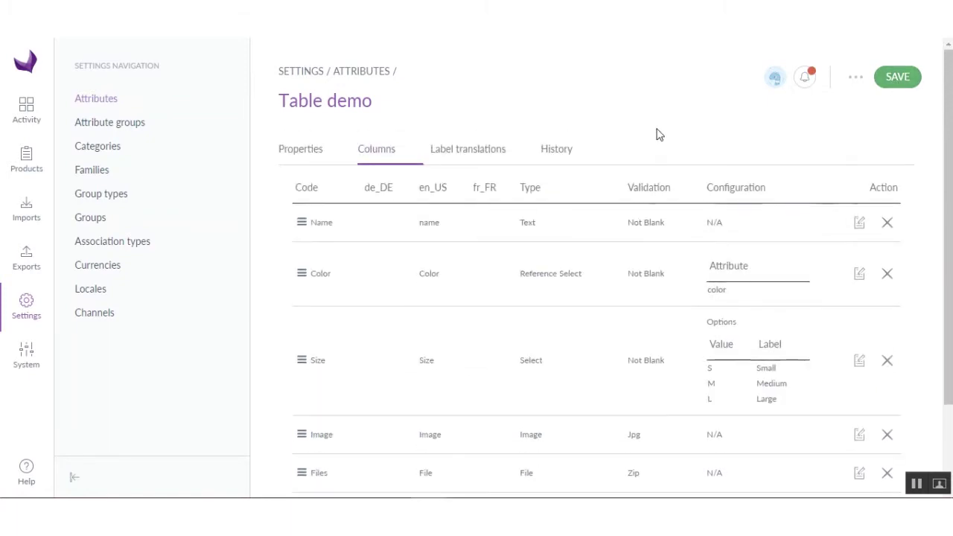
click(897, 81)
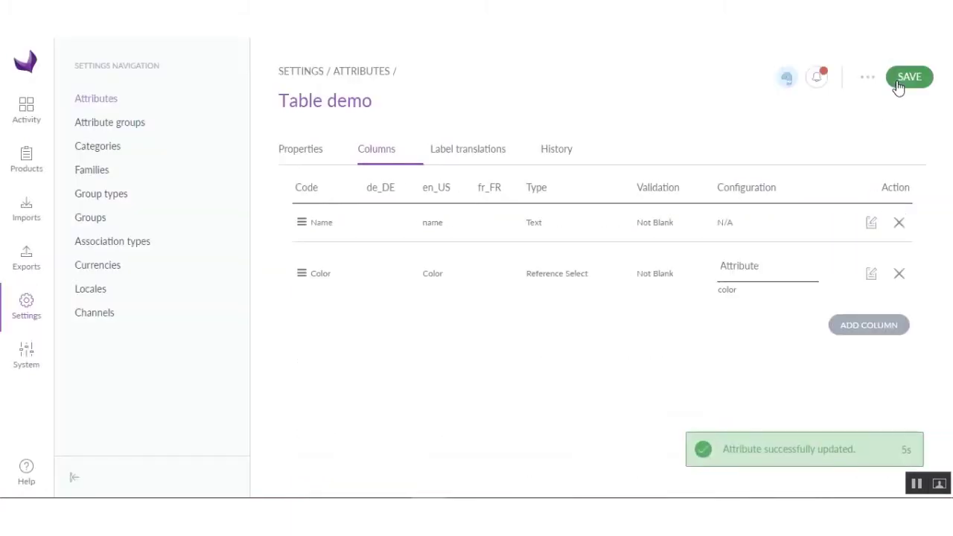
scroll(697, 252, down, 2)
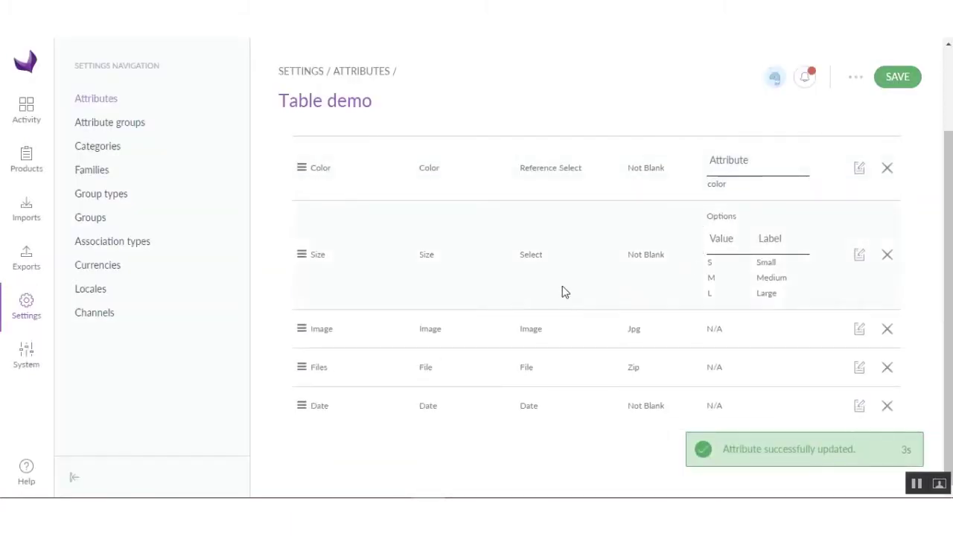
scroll(563, 291, up, 2)
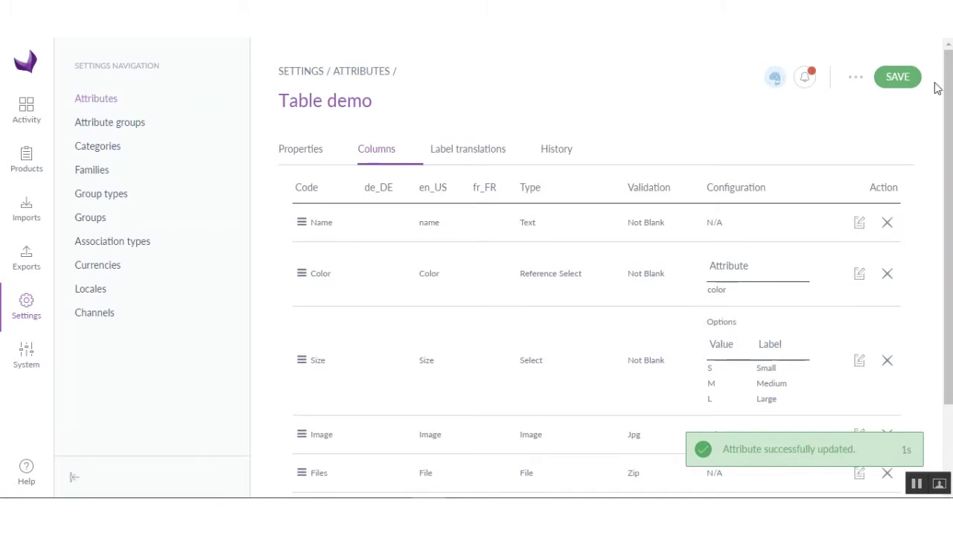
click(898, 78)
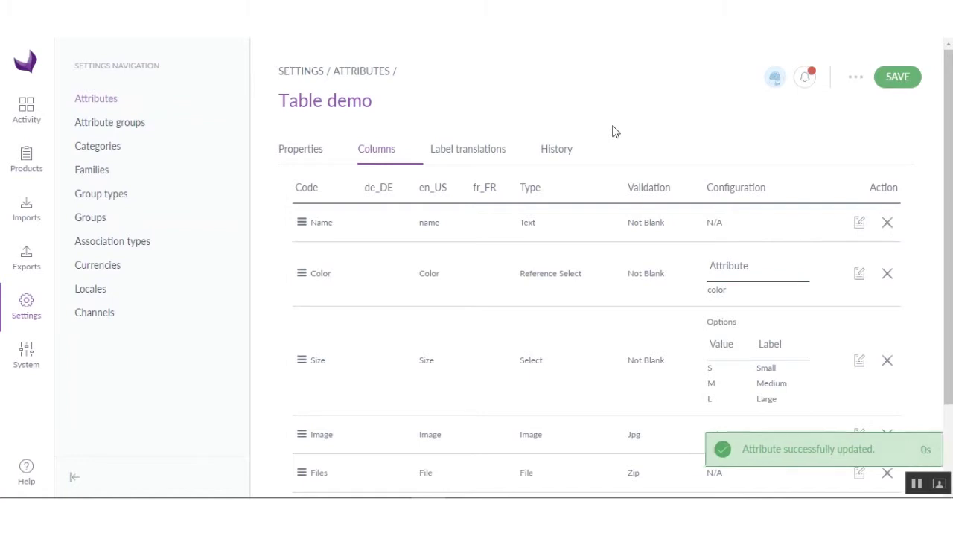
Open the product families list in the settings and search it for Table.
click(89, 172)
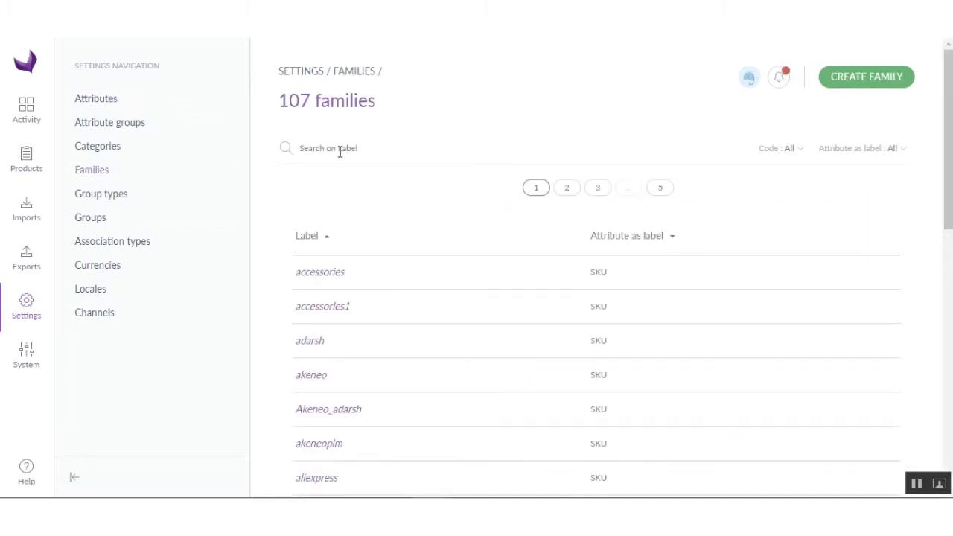
scroll(507, 263, down, 10)
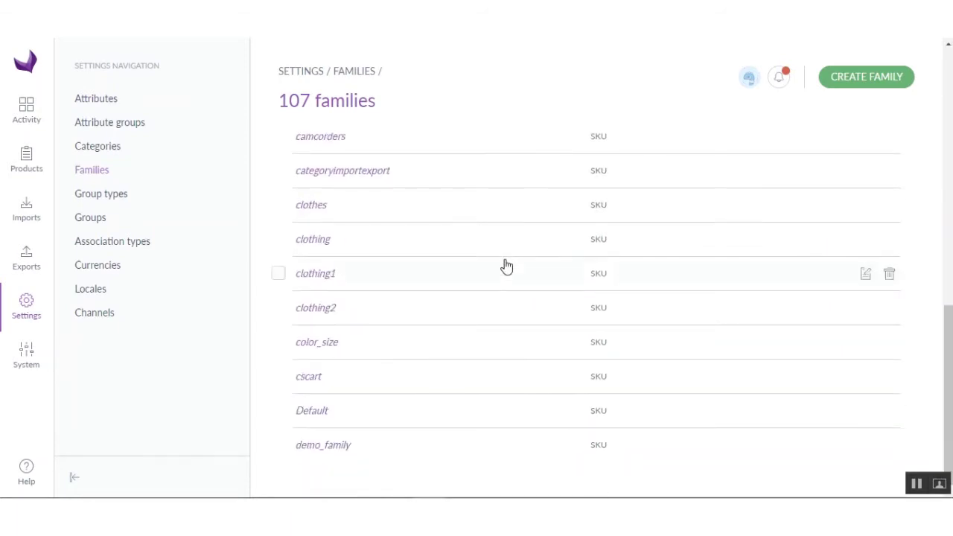
scroll(534, 270, up, 10)
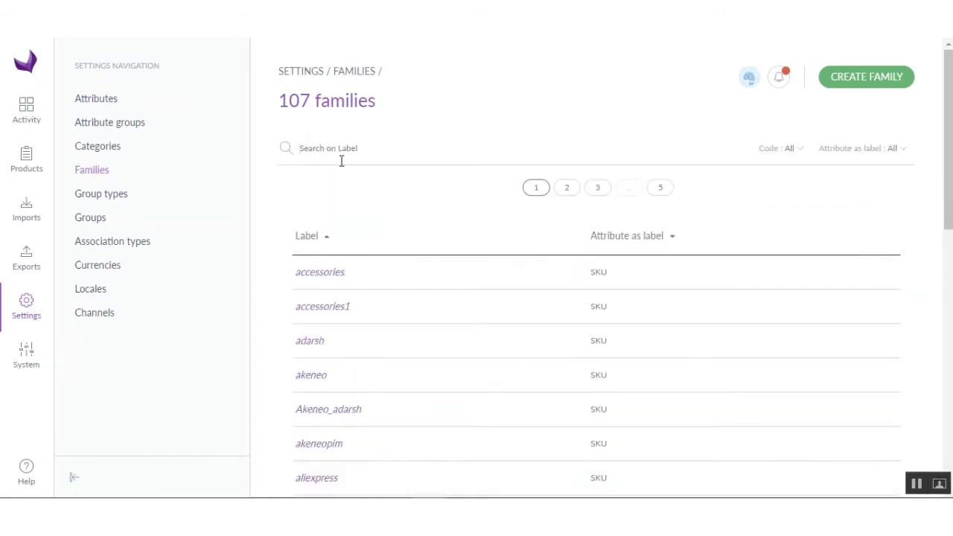
text(Table)
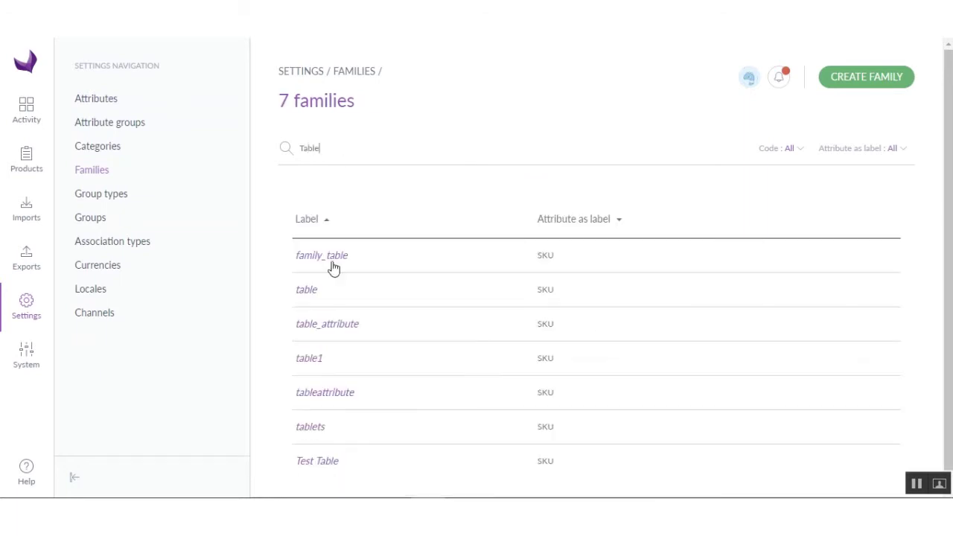
Open the Test Table family and review its general properties and label translations.
scroll(353, 335, down, 1)
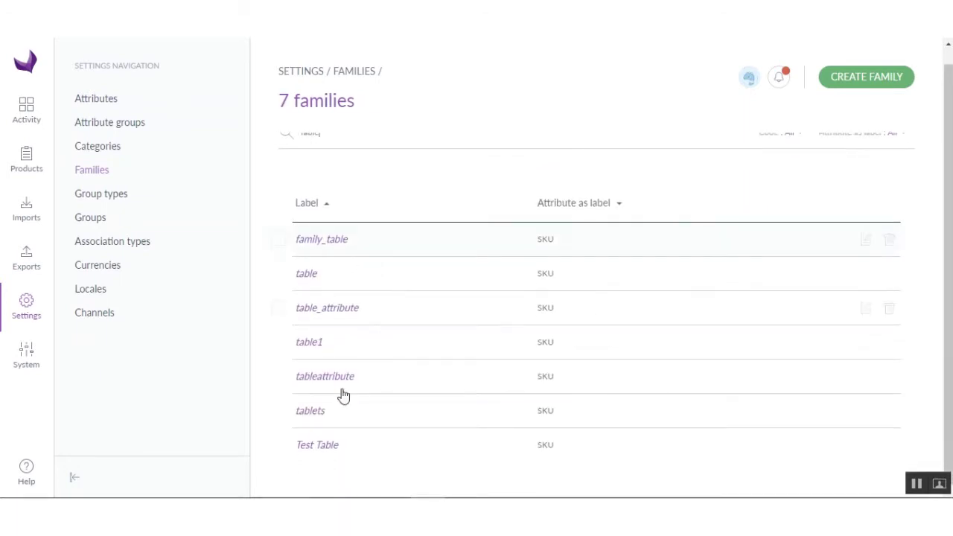
click(326, 448)
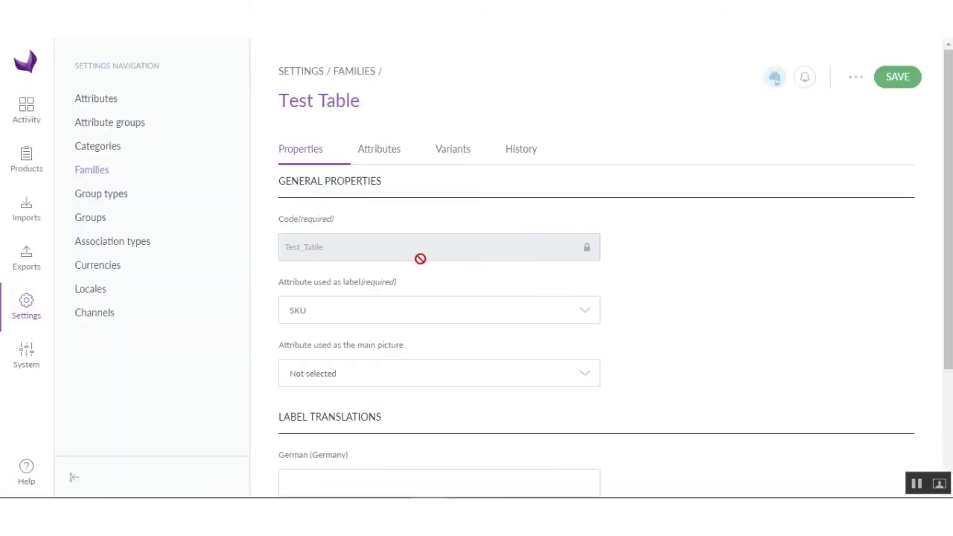
scroll(484, 358, down, 2)
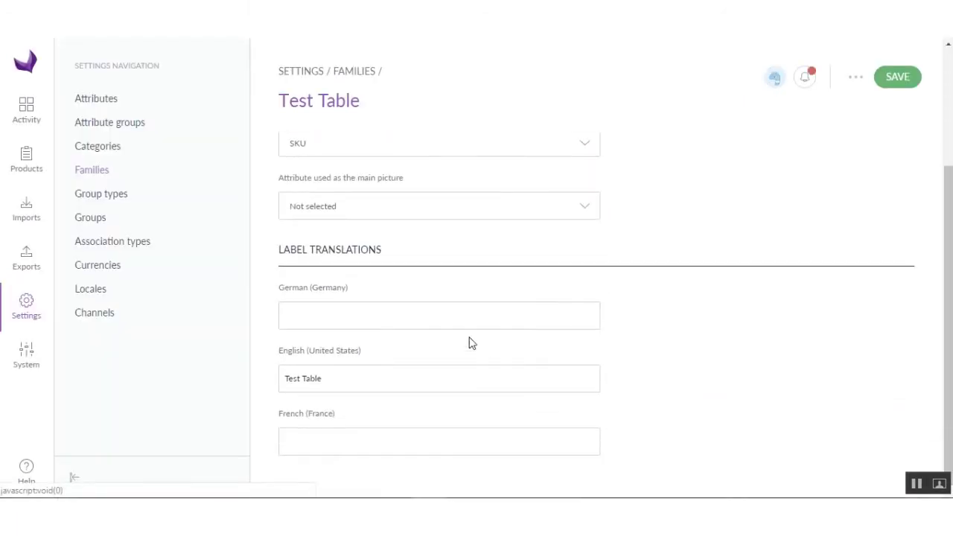
scroll(585, 232, up, 2)
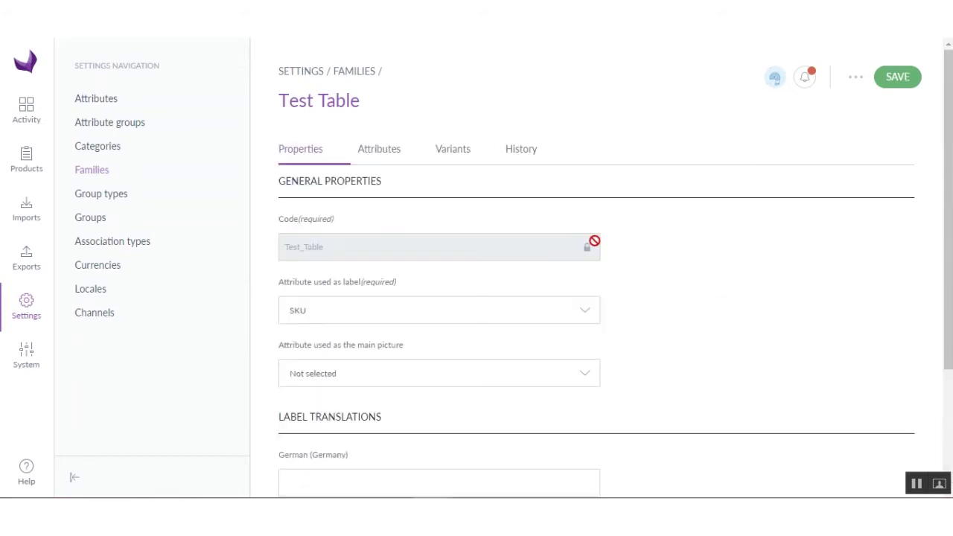
Add the Table demo attribute to the Test Table family and save the family.
click(386, 156)
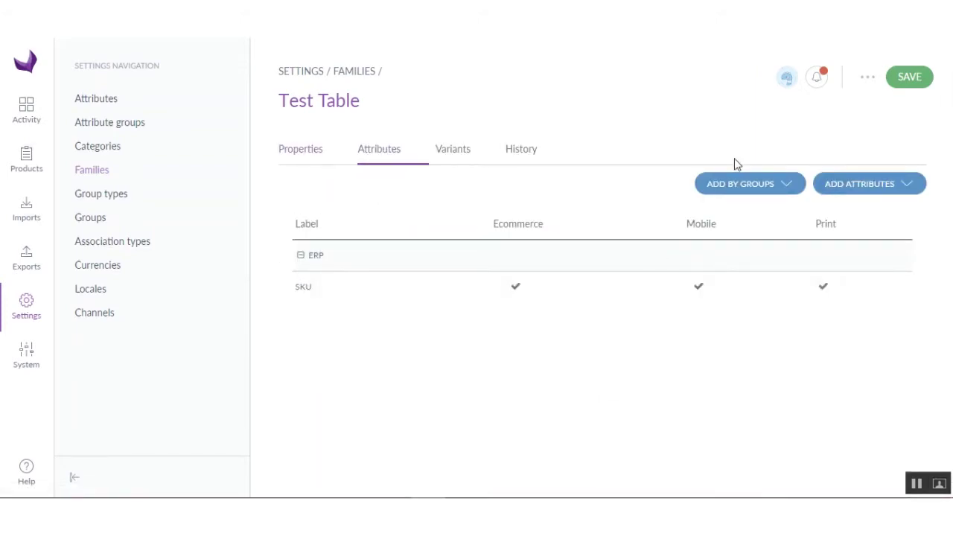
click(868, 185)
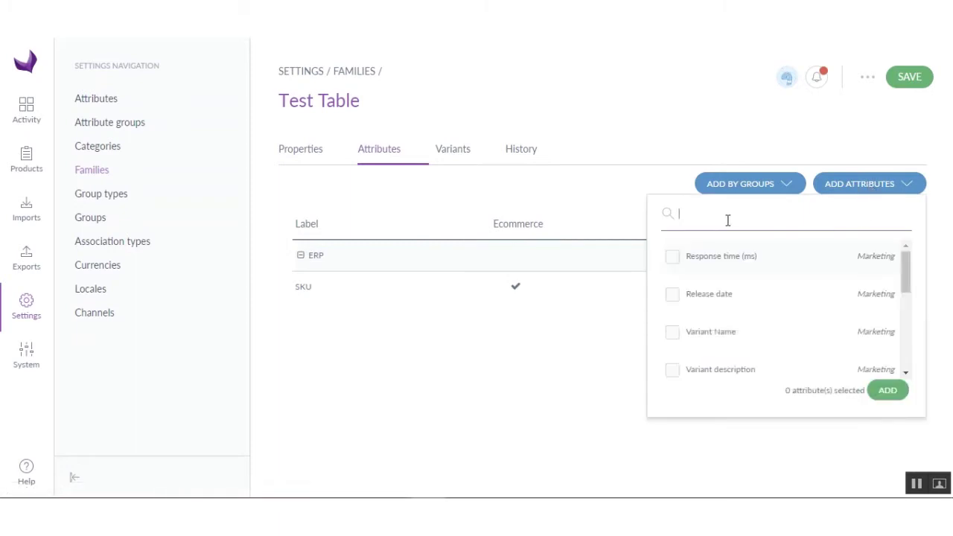
text(Table)
click(673, 256)
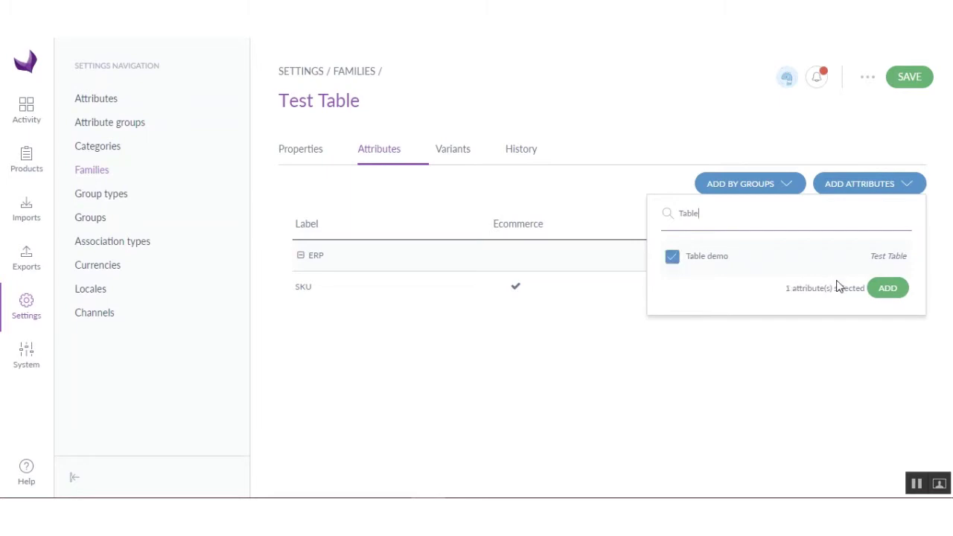
click(888, 288)
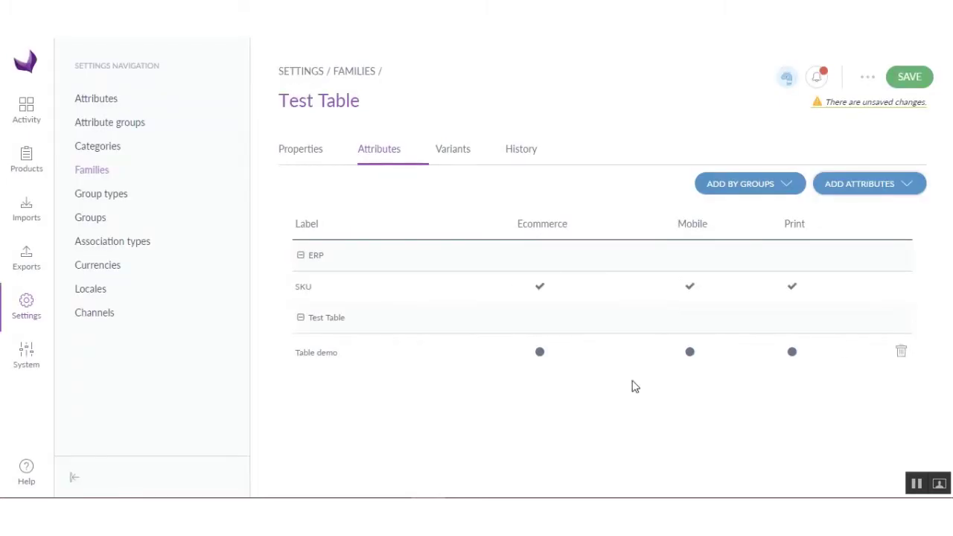
click(910, 79)
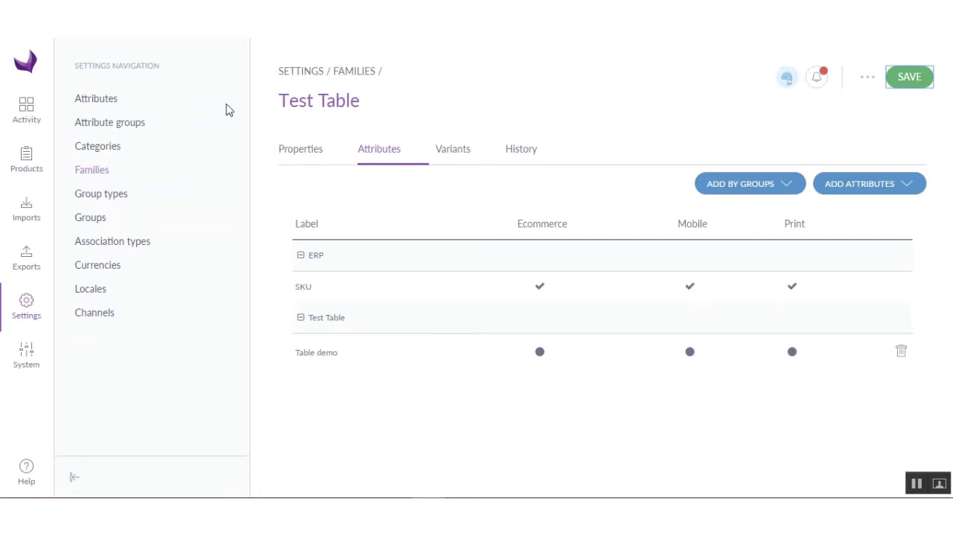
Start creating a new simple product in the products section with the SKU Test Table.
click(26, 162)
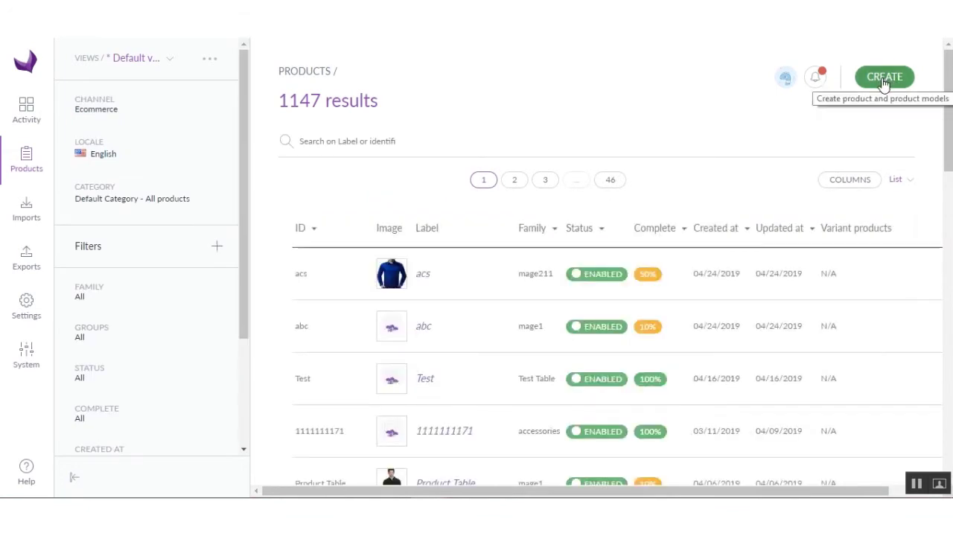
click(897, 79)
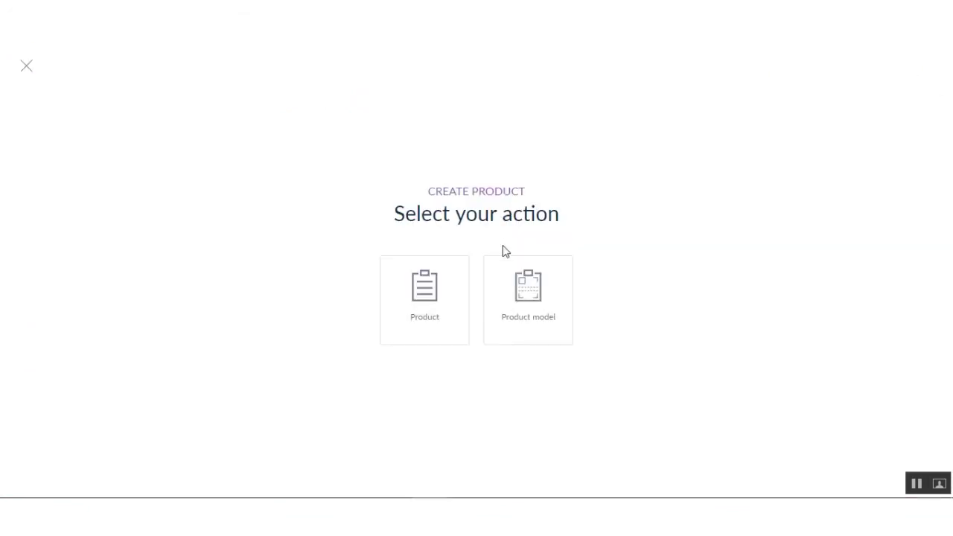
click(434, 325)
click(408, 260)
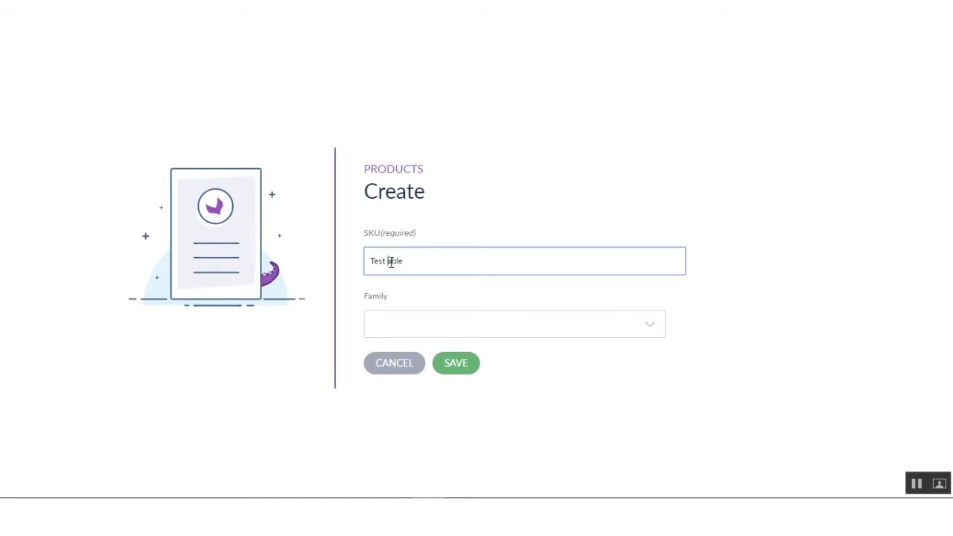
Assign the Test Table family to the new product and save it.
click(584, 330)
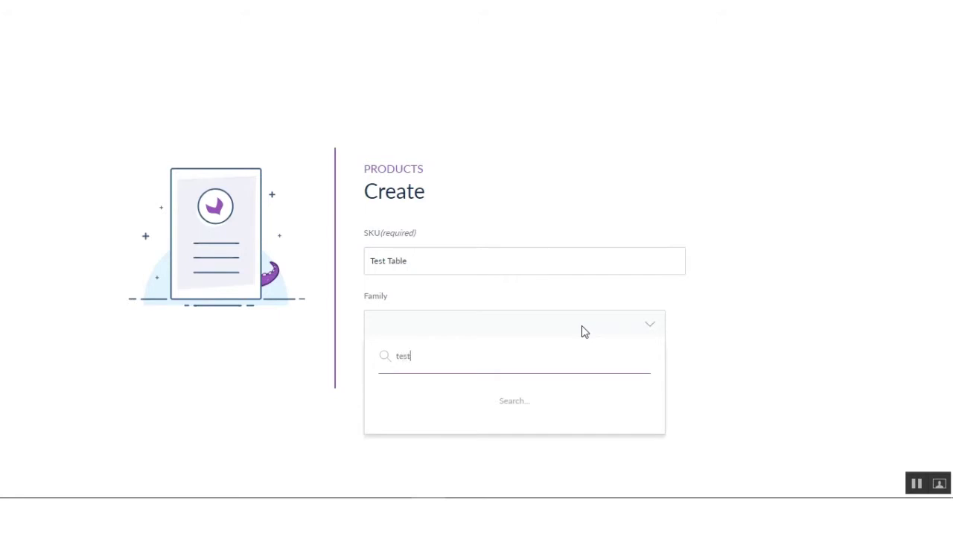
scroll(449, 287, down, 1)
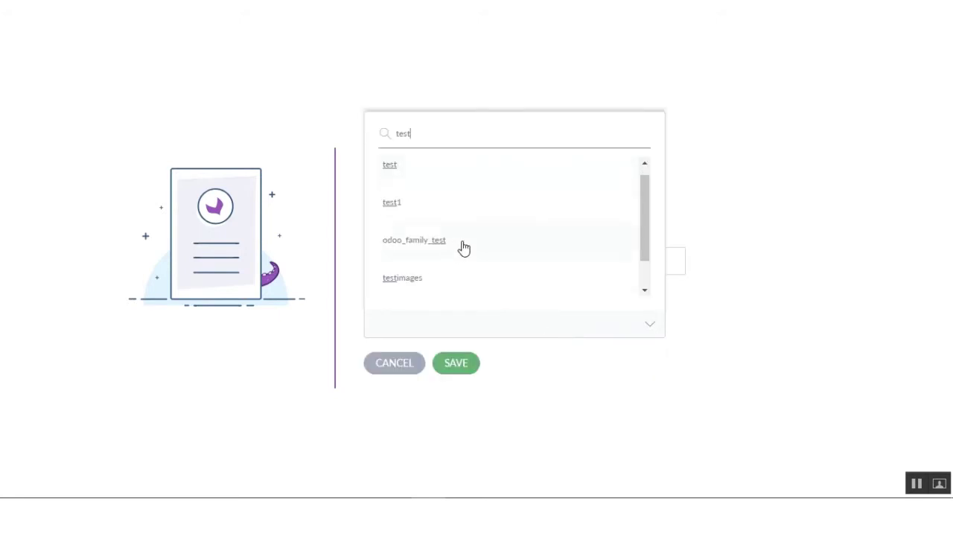
scroll(454, 265, down, 1)
click(421, 280)
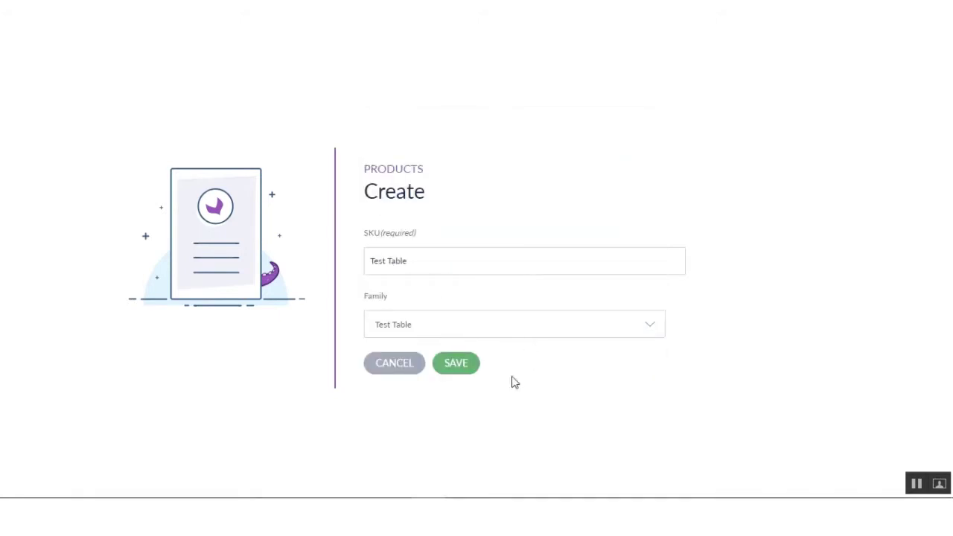
click(455, 363)
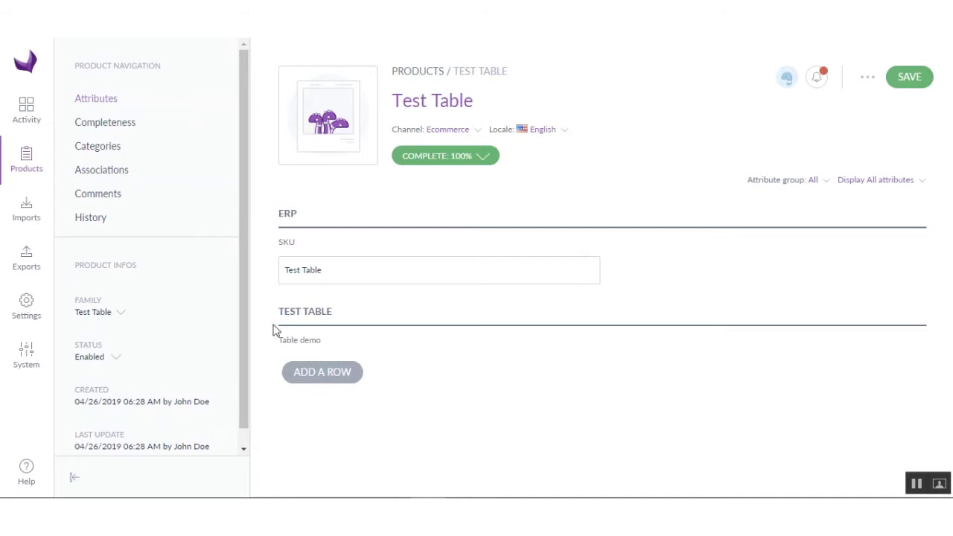
Add a row to the product's Table demo attribute and enter Shirt as its name.
drag(276, 318, 407, 389)
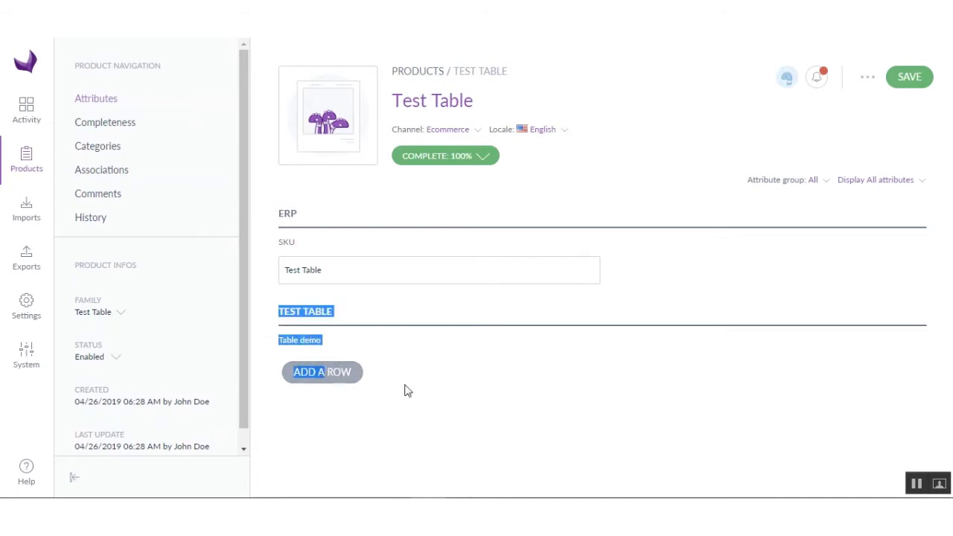
click(394, 397)
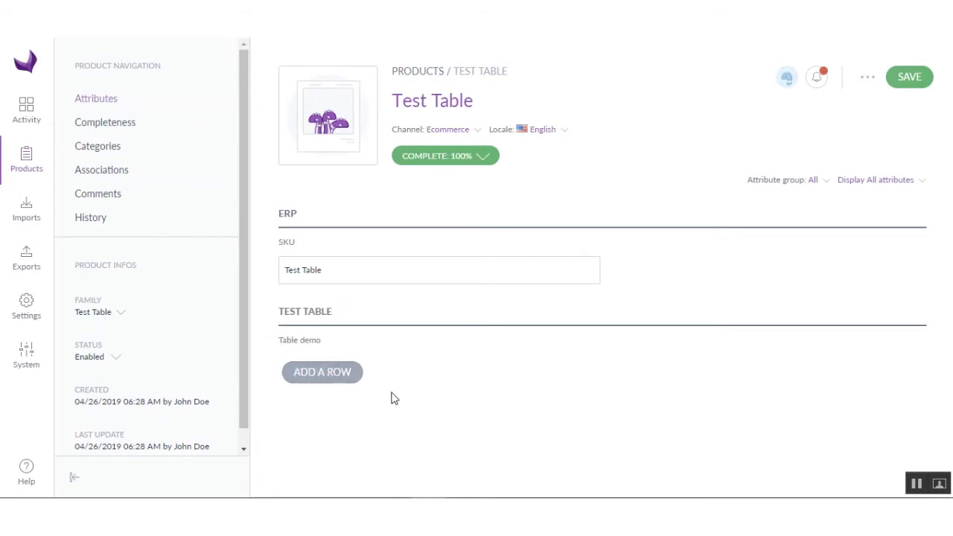
click(313, 376)
scroll(477, 395, down, 2)
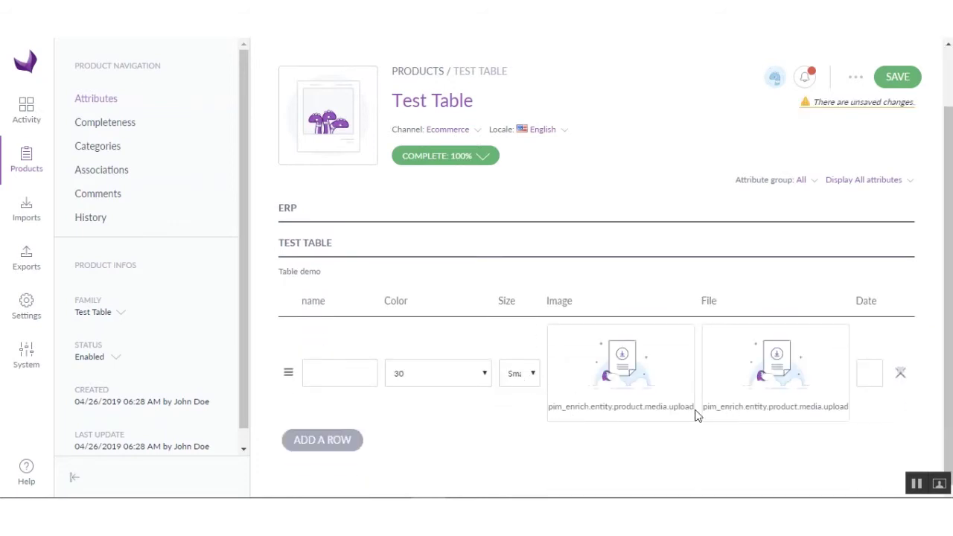
click(329, 369)
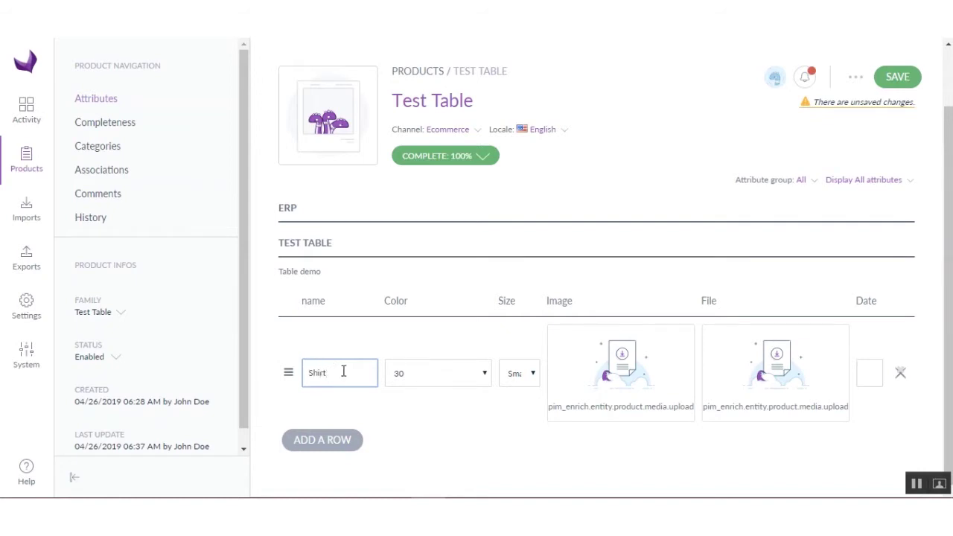
Set the Shirt row's Color to yellow and its Size to Medium.
click(457, 380)
scroll(437, 275, down, 20)
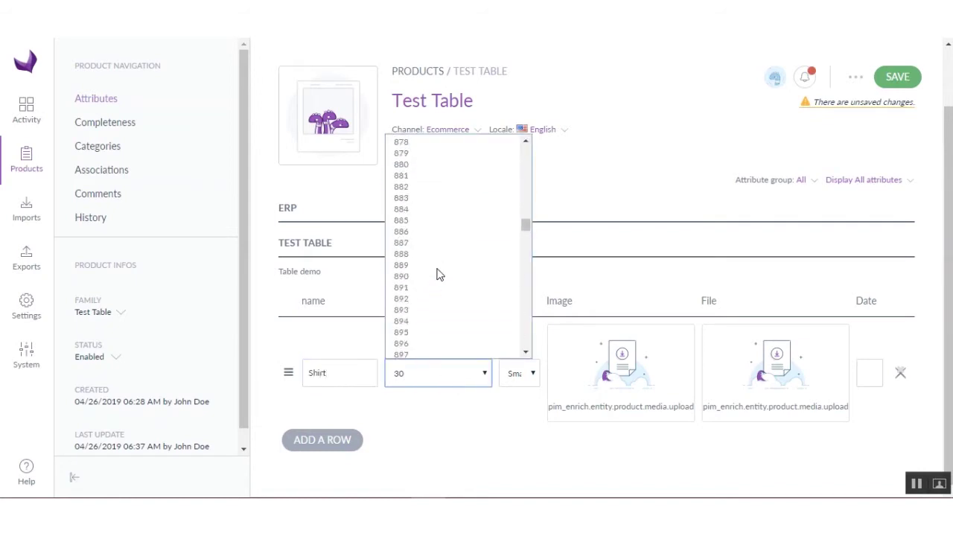
scroll(438, 276, down, 20)
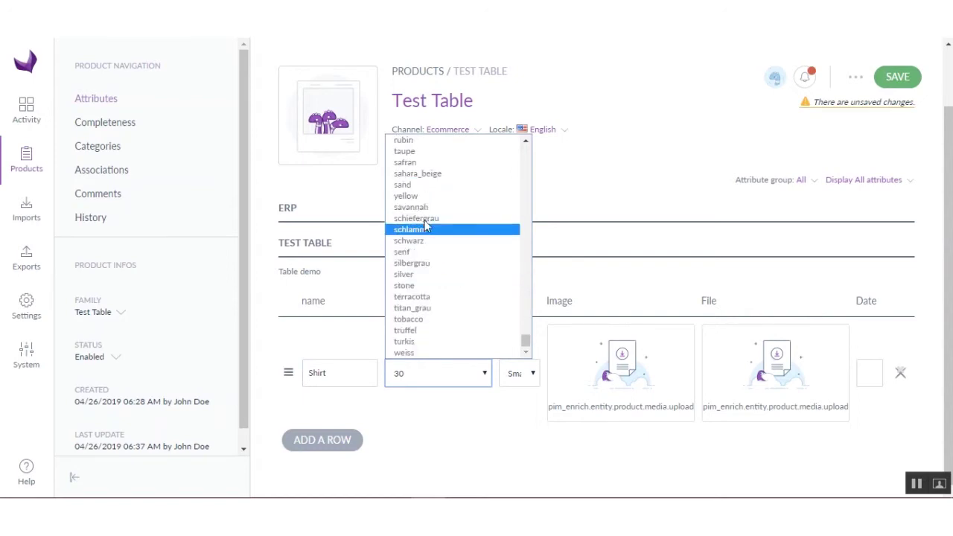
click(417, 196)
click(519, 373)
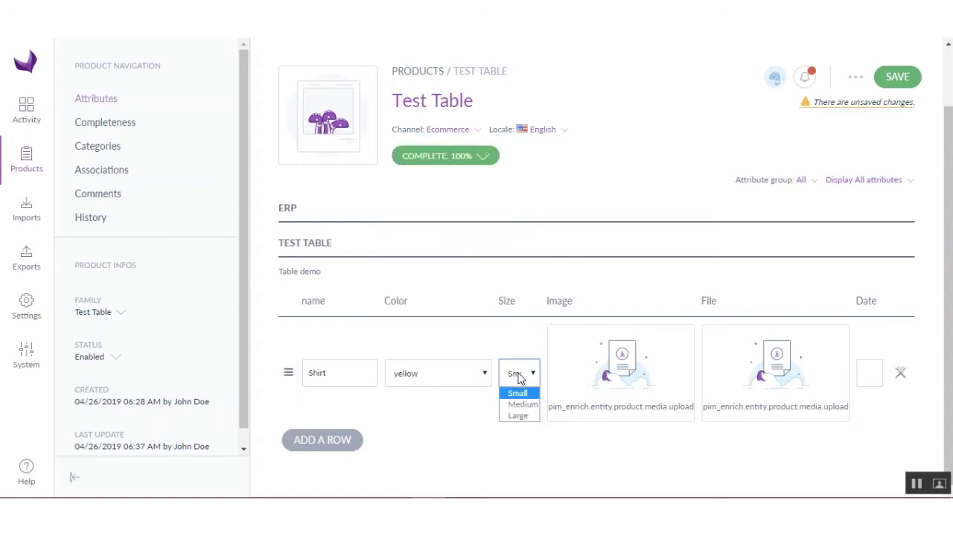
click(523, 405)
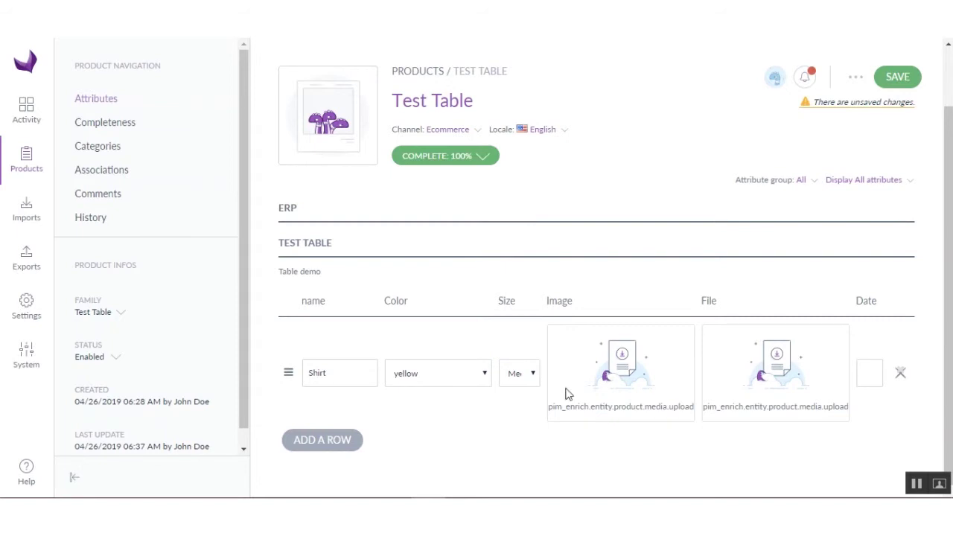
Upload waiting-410328__340.jpg from the Desktop folder into the Shirt row's Image cell.
click(622, 387)
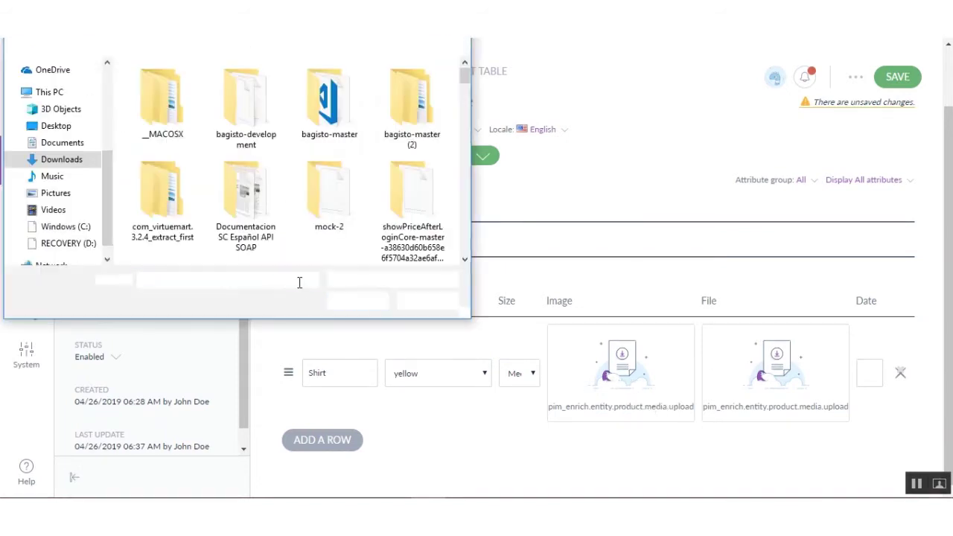
click(62, 142)
scroll(231, 173, down, 2)
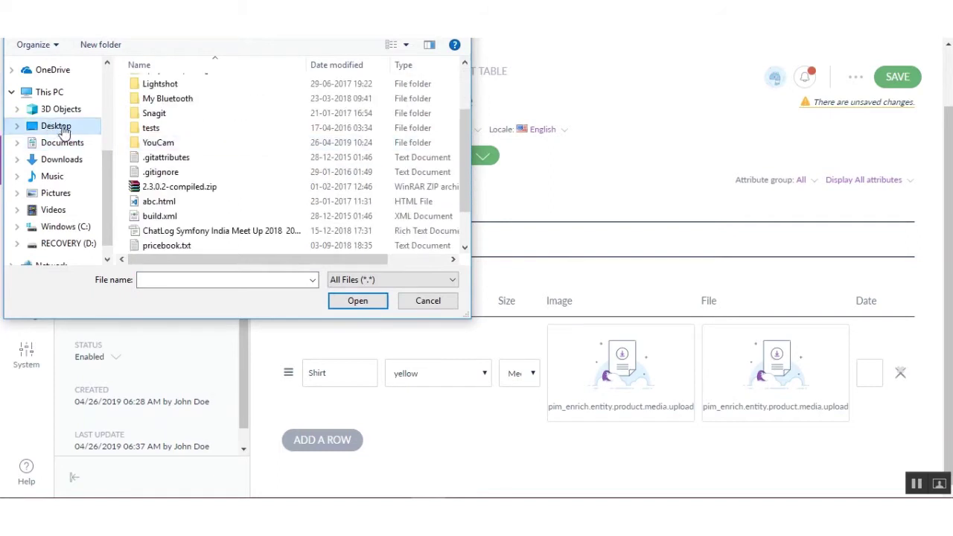
click(60, 126)
click(248, 208)
click(360, 300)
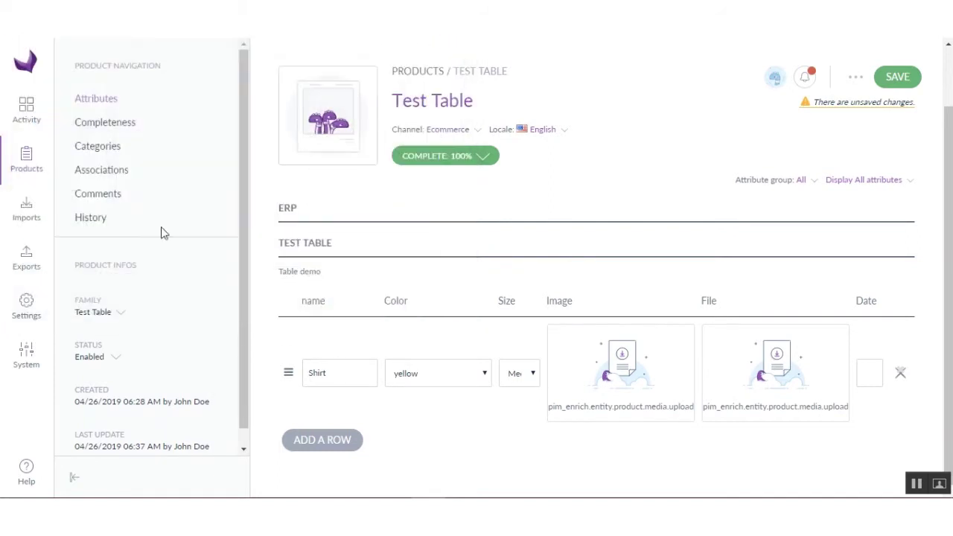
Upload the AkeneoAwsIntegration-master archive from the Downloads folder into the Shirt row's File cell.
click(742, 356)
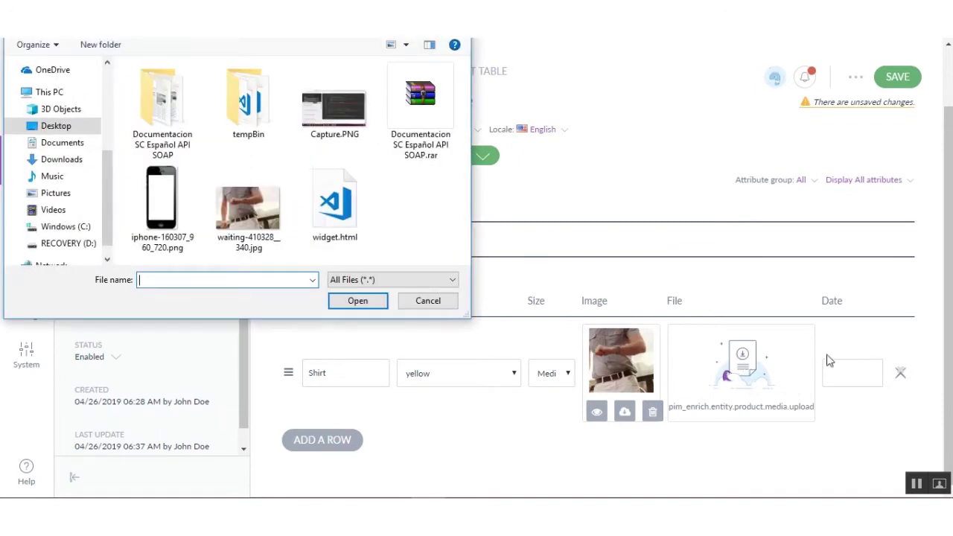
click(61, 159)
scroll(281, 199, down, 3)
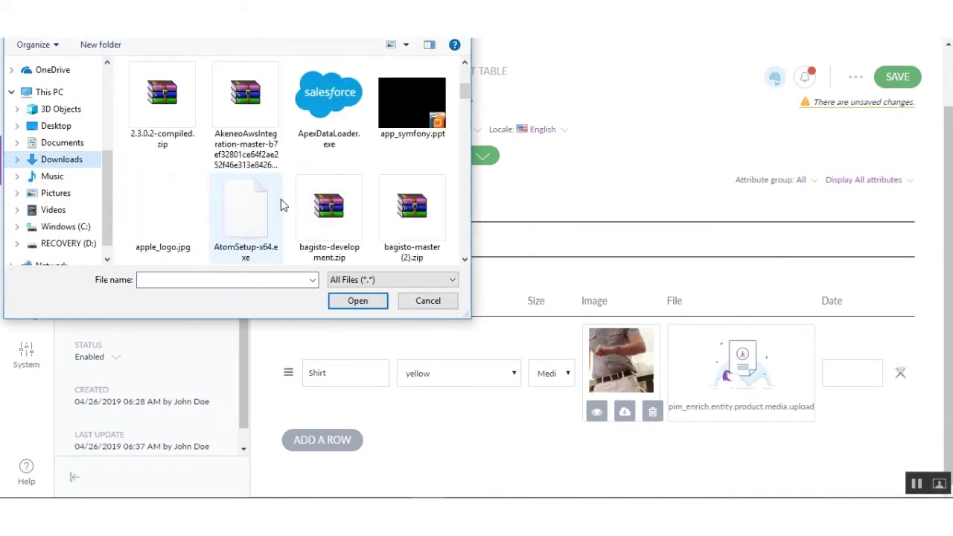
click(245, 104)
click(357, 300)
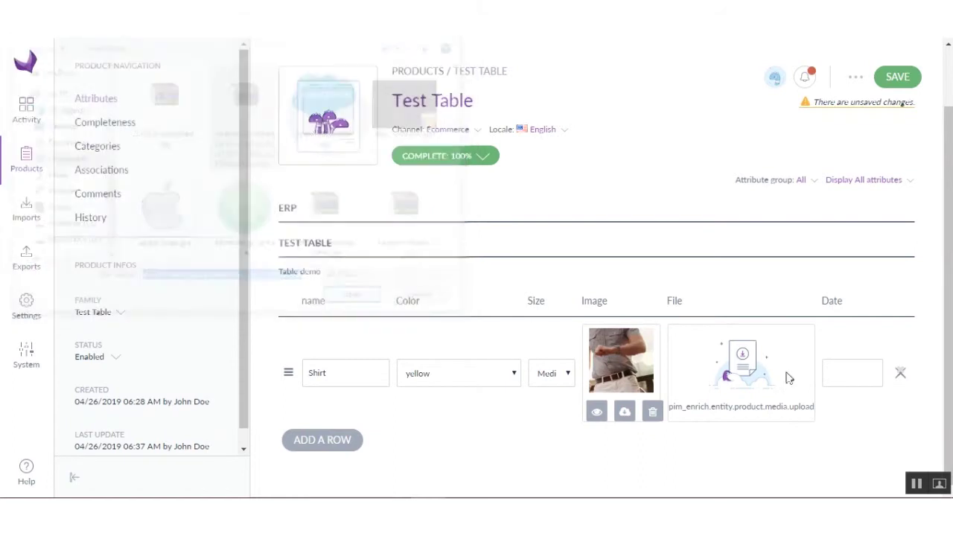
Set the Shirt row's Date to 04/26/2019 and save the product.
click(838, 375)
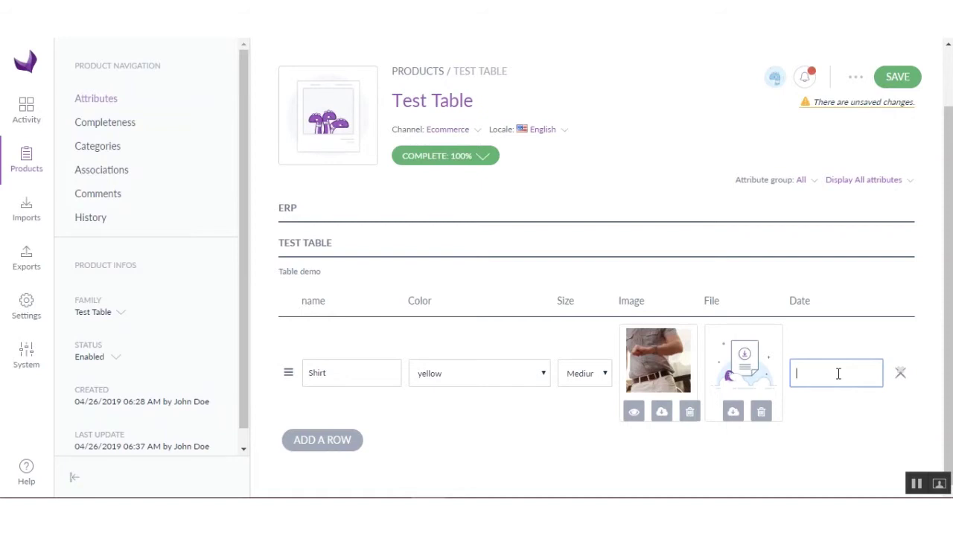
click(838, 374)
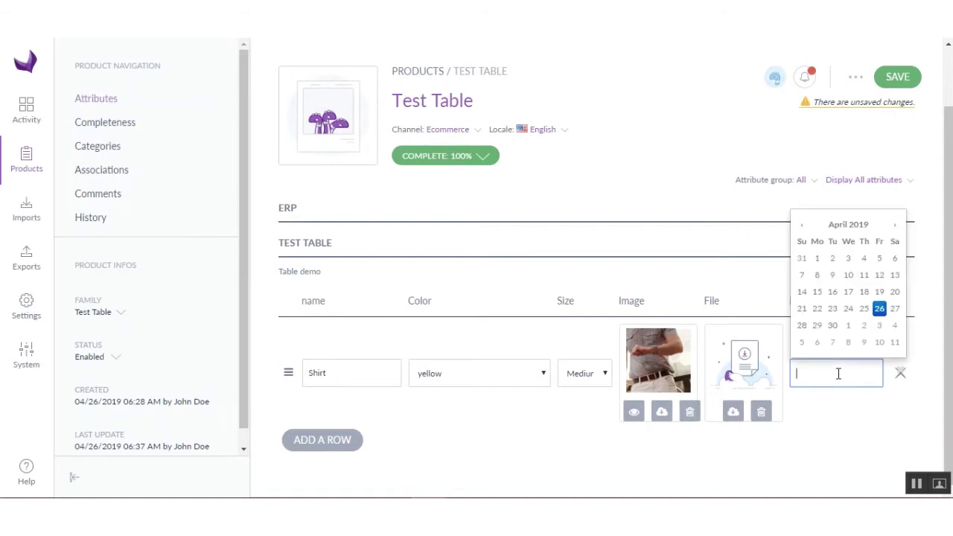
click(880, 309)
click(491, 449)
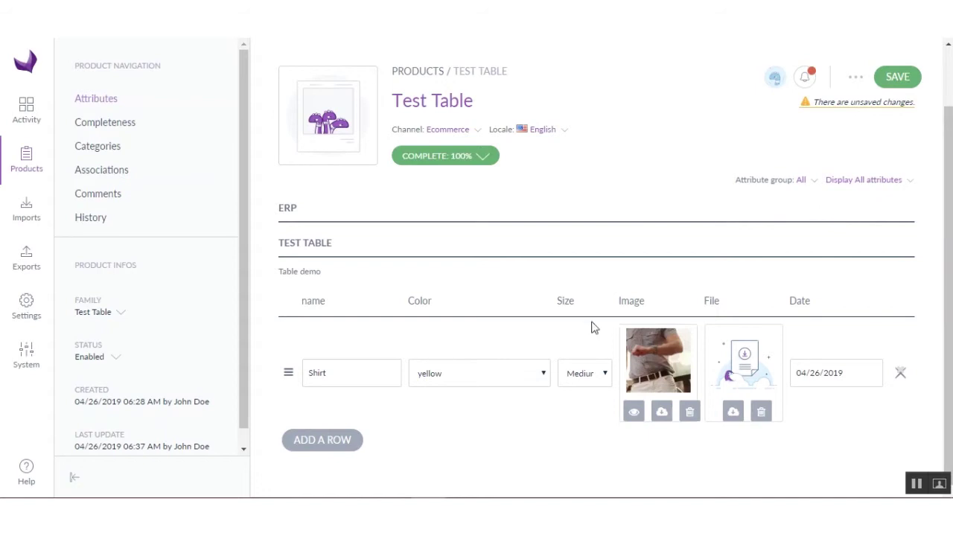
click(898, 79)
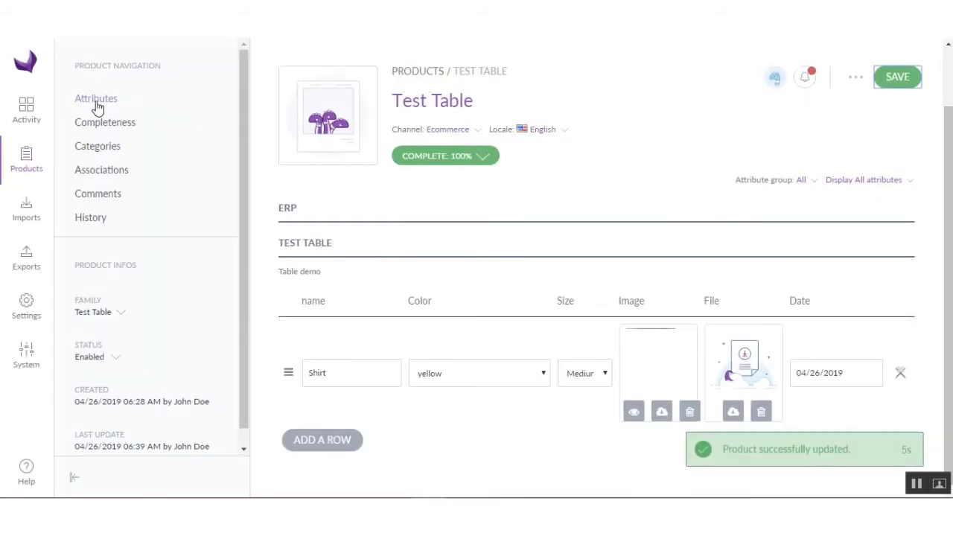
Assign the product to the Clothes11 category in the Default Category tree.
click(100, 151)
scroll(466, 366, down, 2)
scroll(445, 370, down, 10)
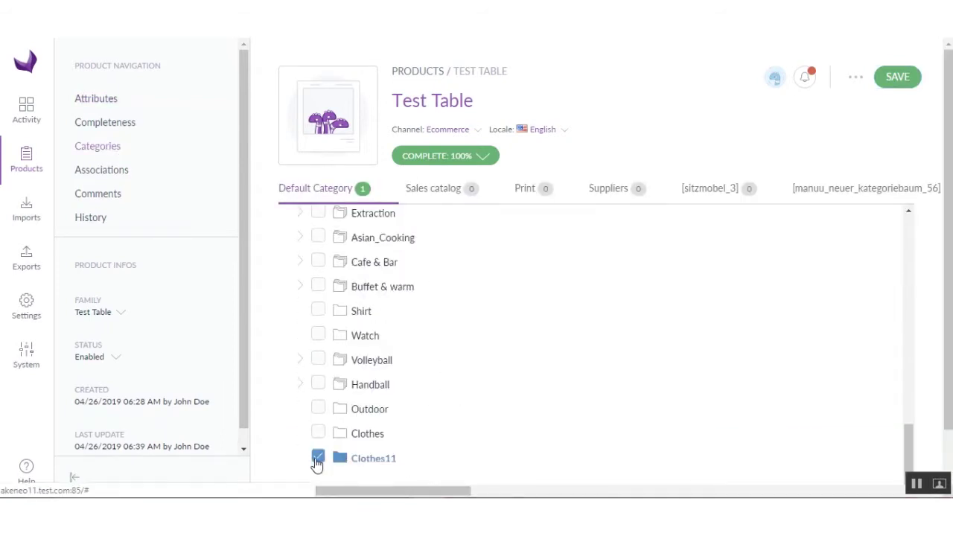
Save the product with the Clothes11 category still assigned and return to its attributes.
click(317, 459)
click(317, 459)
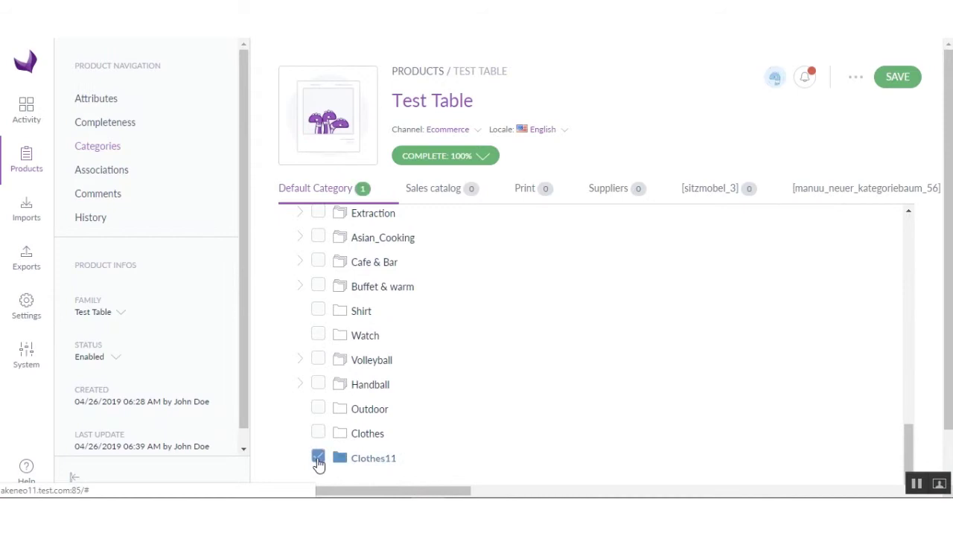
click(900, 79)
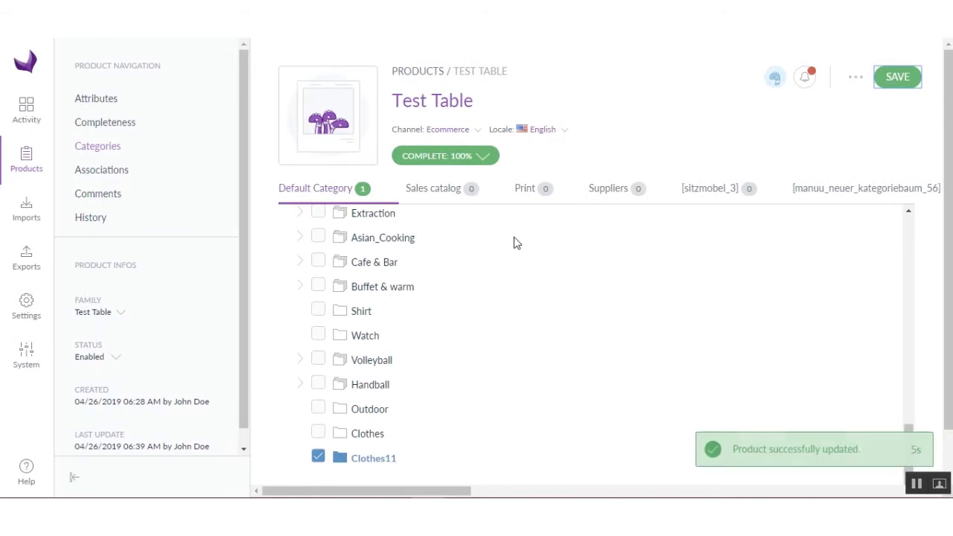
click(97, 100)
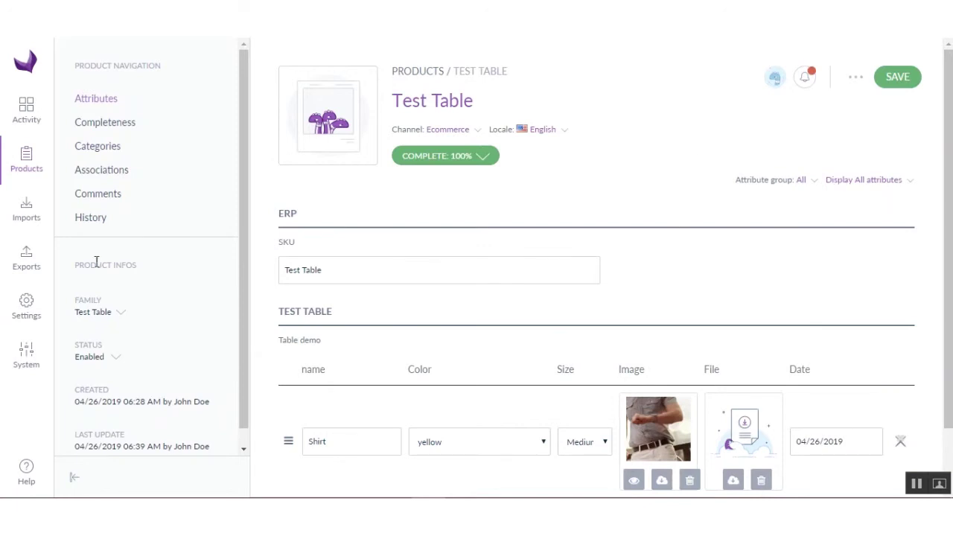
Start a new export profile with Akeneo_Product_Export as both its code and label.
click(26, 258)
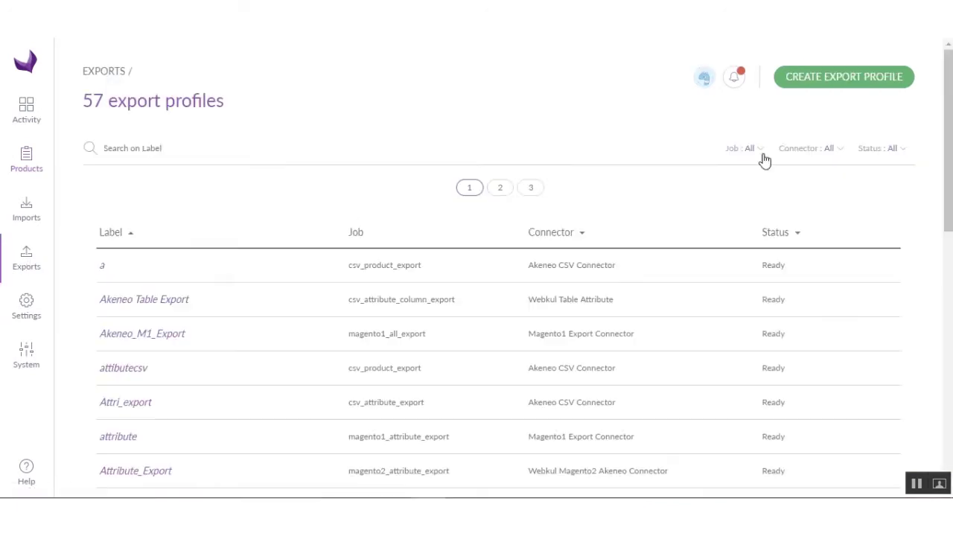
click(842, 79)
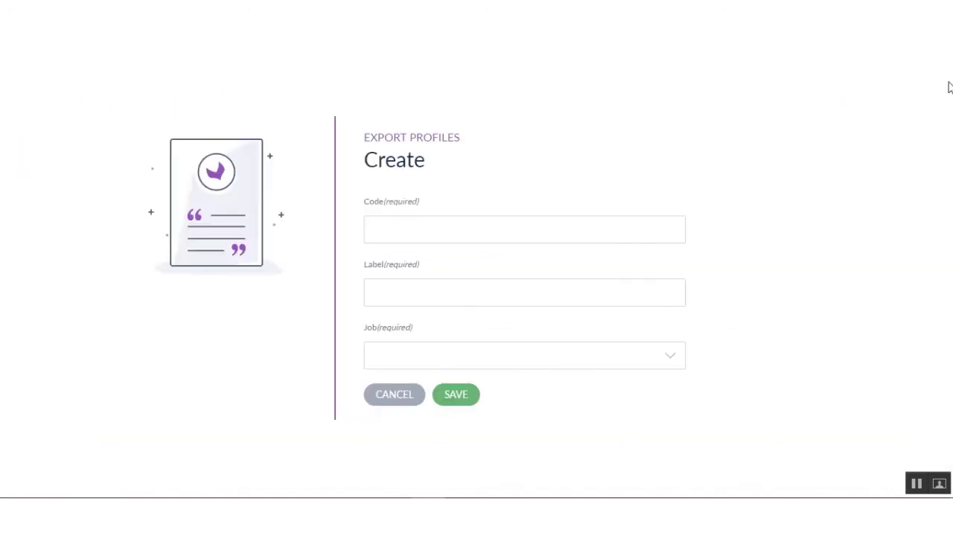
click(437, 227)
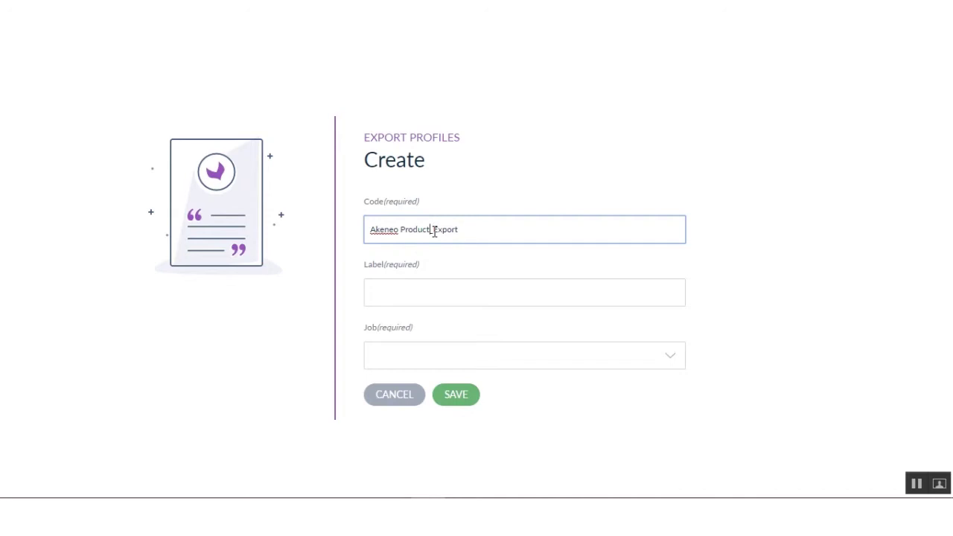
key(BackSpace)
text(_)
drag(464, 228, 323, 236)
key(ctrl+c)
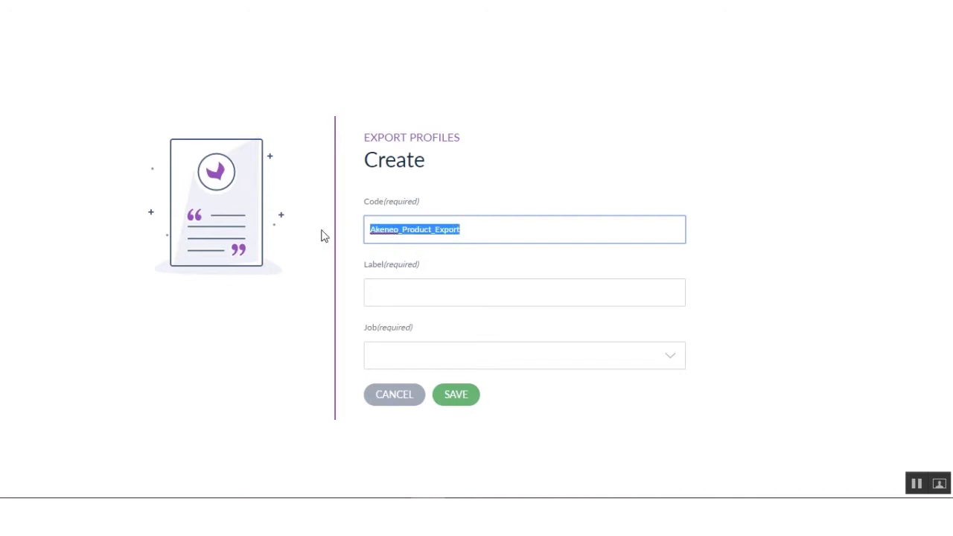
click(407, 291)
key(ctrl+v)
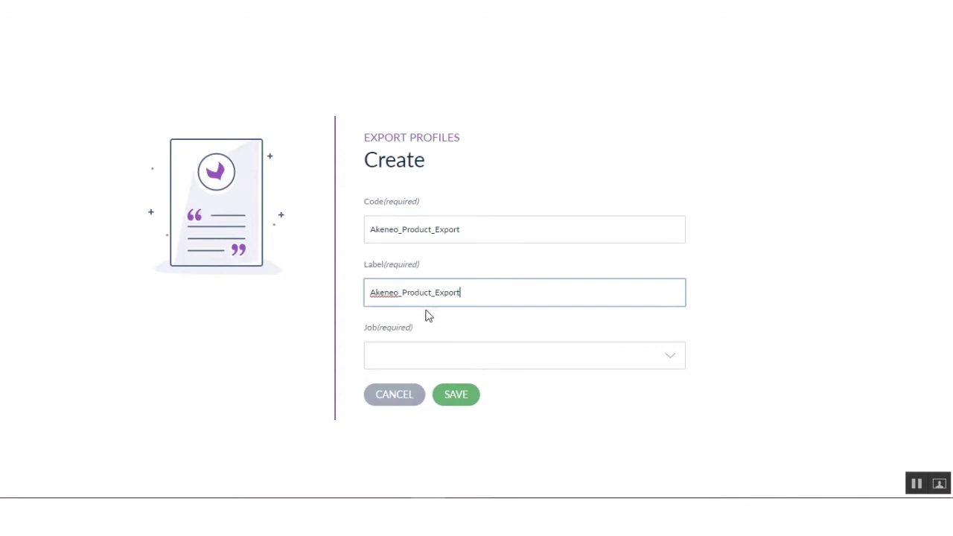
Choose Product export in CSV as the profile's job and save the new profile.
click(421, 362)
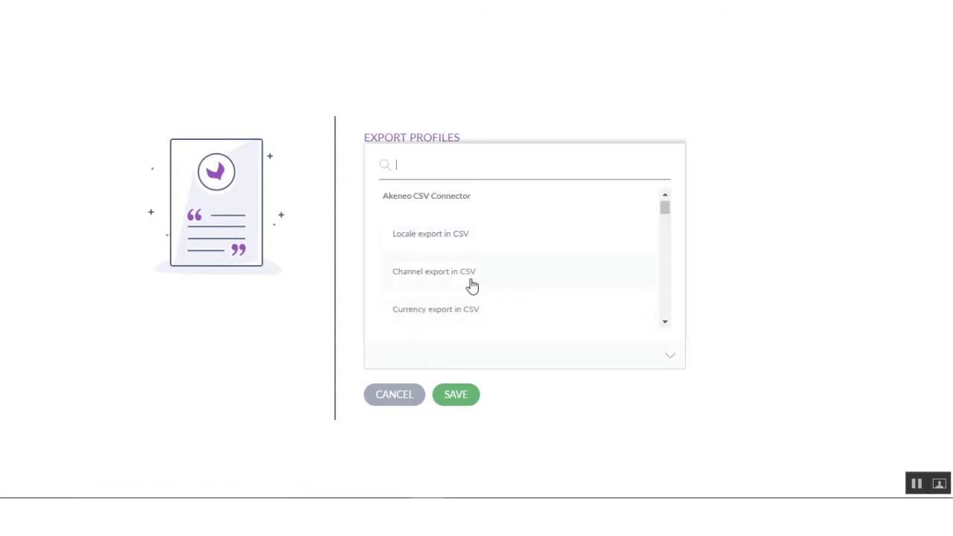
scroll(508, 286, down, 3)
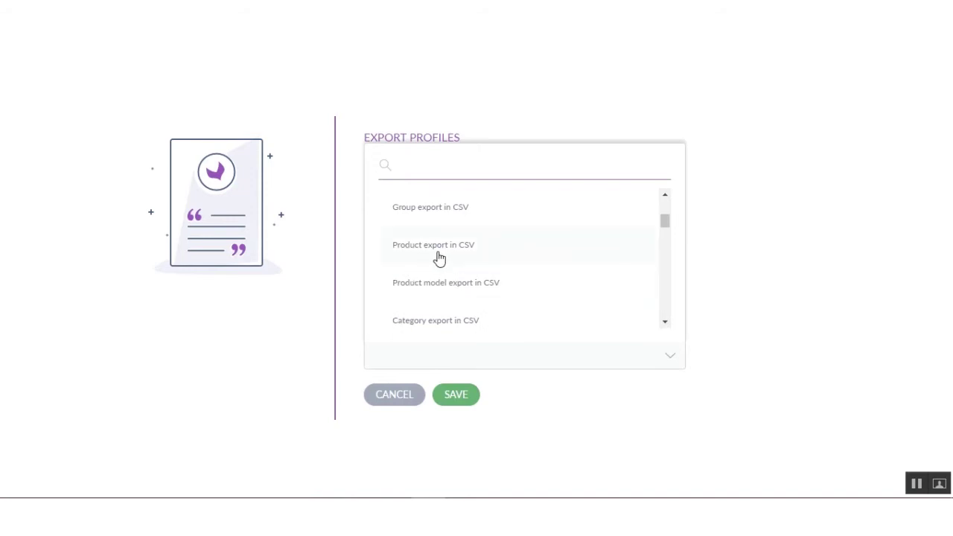
click(438, 251)
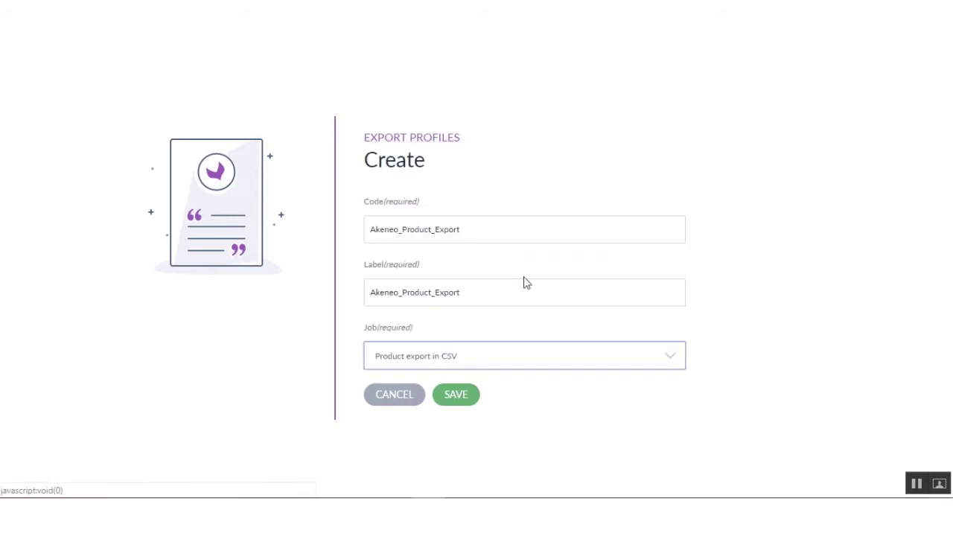
click(457, 395)
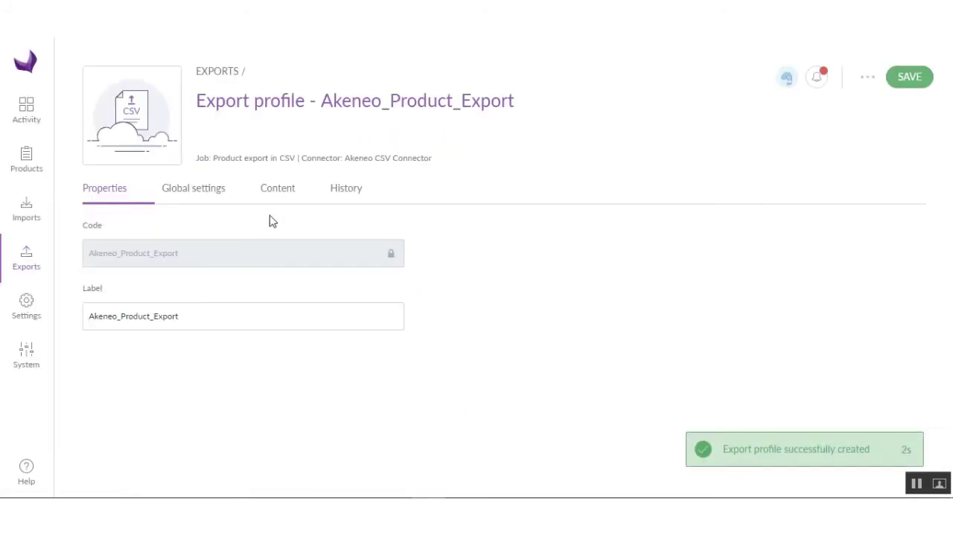
Set the delimiter to a comma in the profile's global settings, keeping the export of files and images enabled.
click(199, 192)
scroll(252, 347, down, 3)
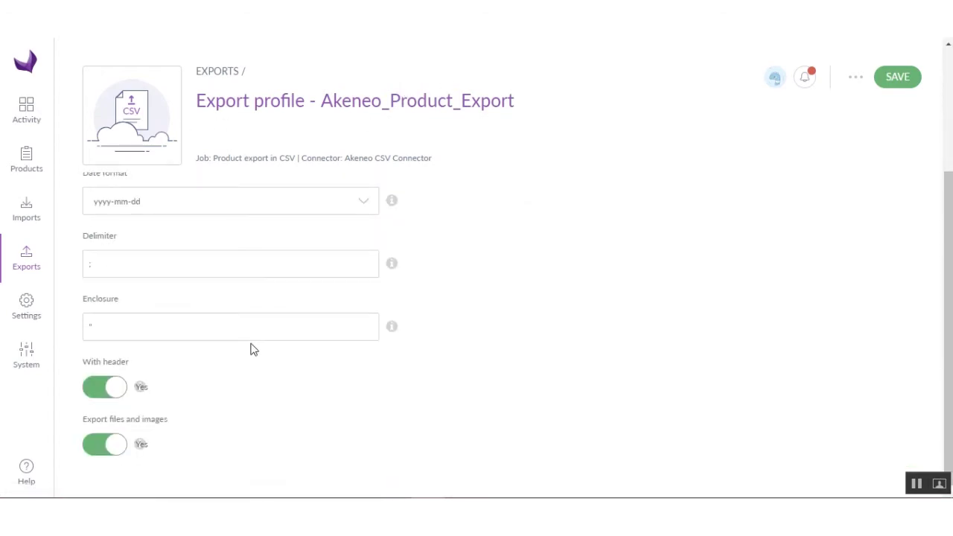
scroll(251, 347, up, 3)
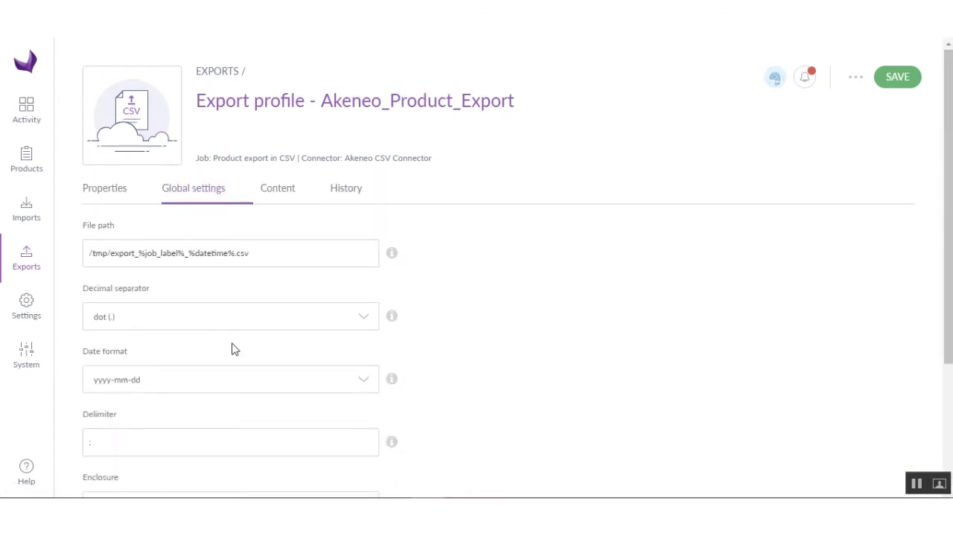
scroll(216, 356, down, 1)
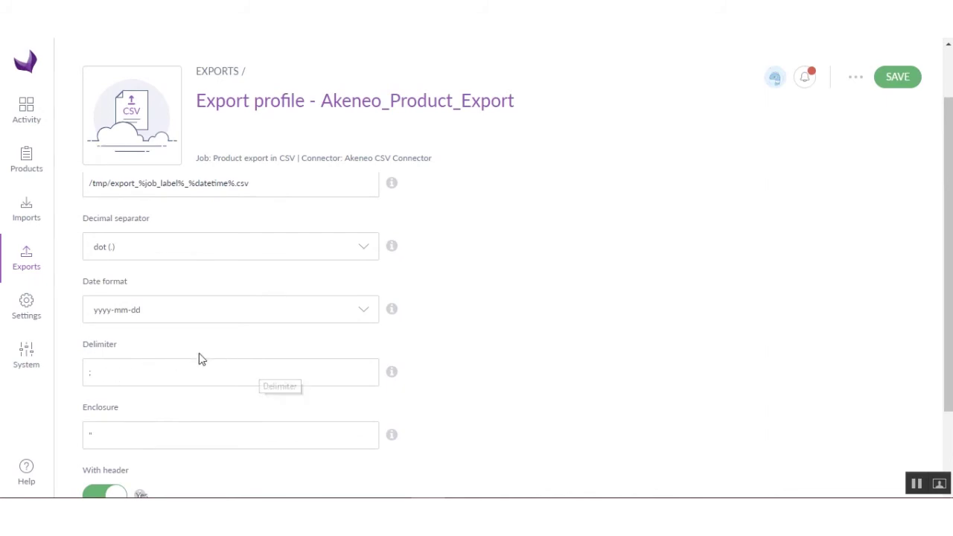
scroll(200, 356, down, 2)
scroll(221, 364, up, 3)
scroll(233, 363, down, 3)
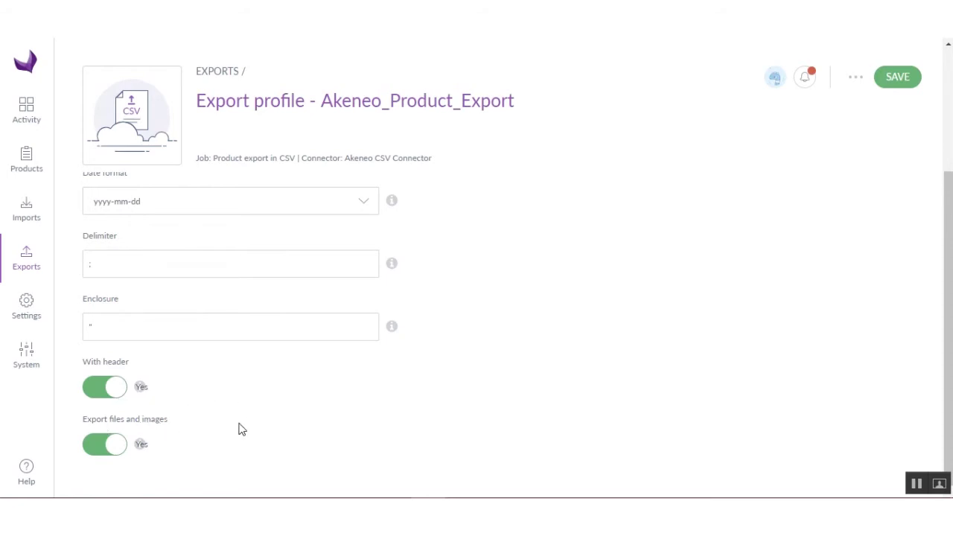
click(116, 449)
click(114, 446)
scroll(245, 407, up, 3)
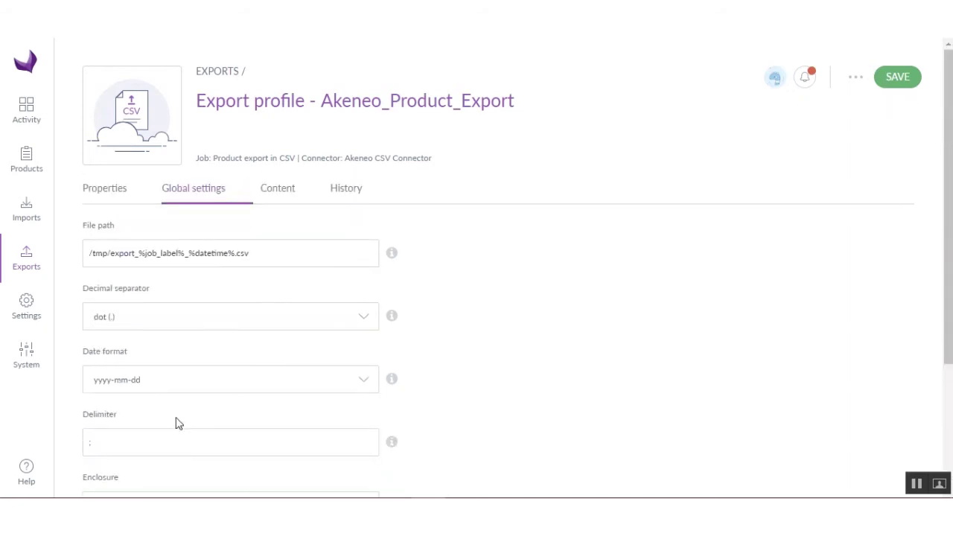
drag(115, 440, 82, 446)
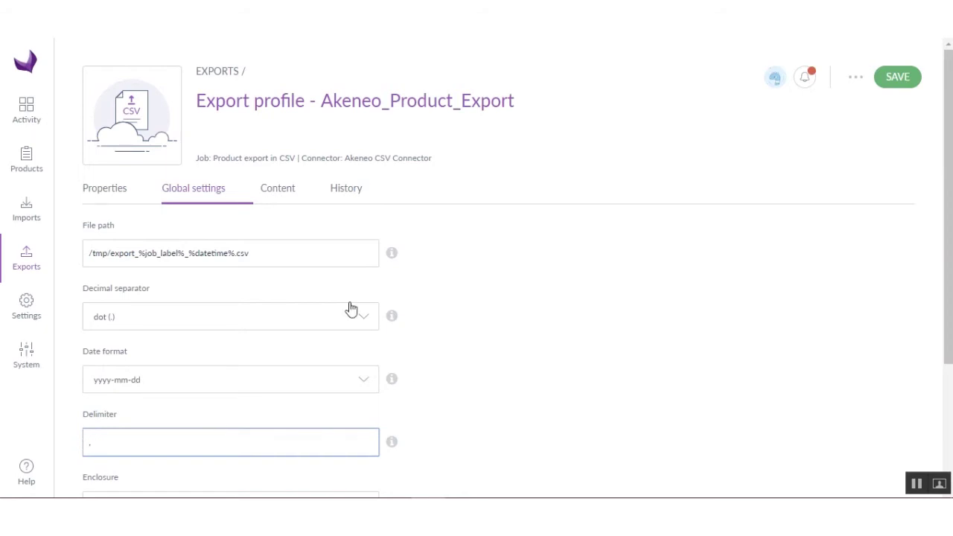
Set the export content's channel to Ecommerce.
click(289, 195)
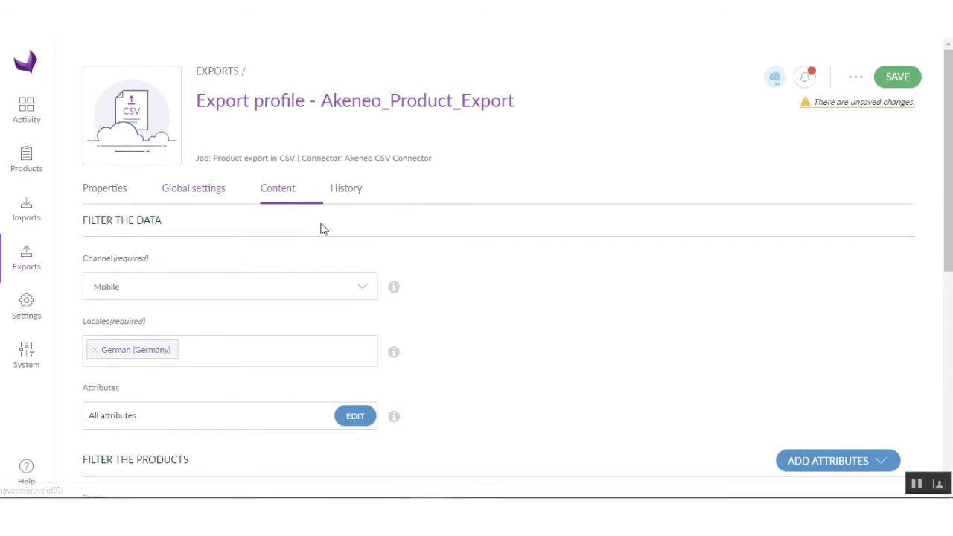
scroll(353, 255, down, 1)
click(251, 223)
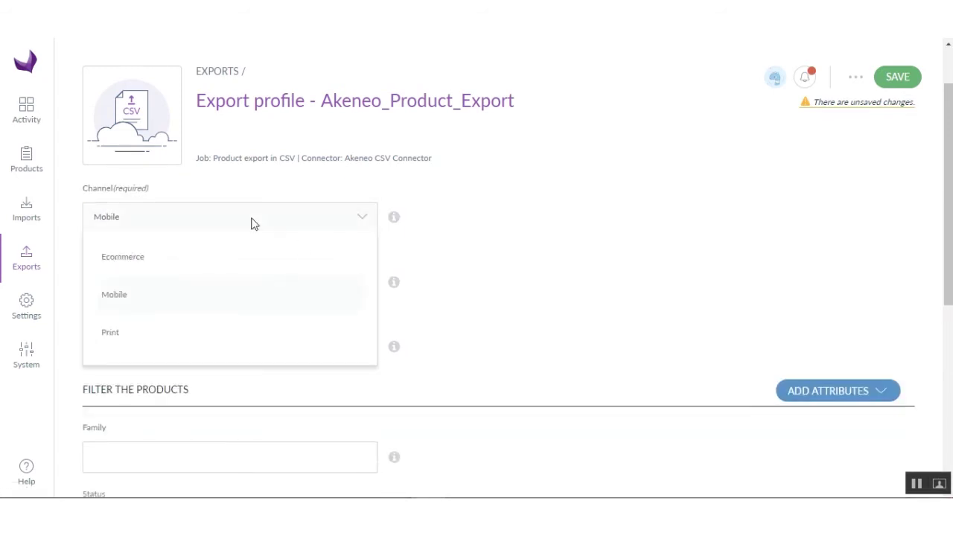
click(151, 264)
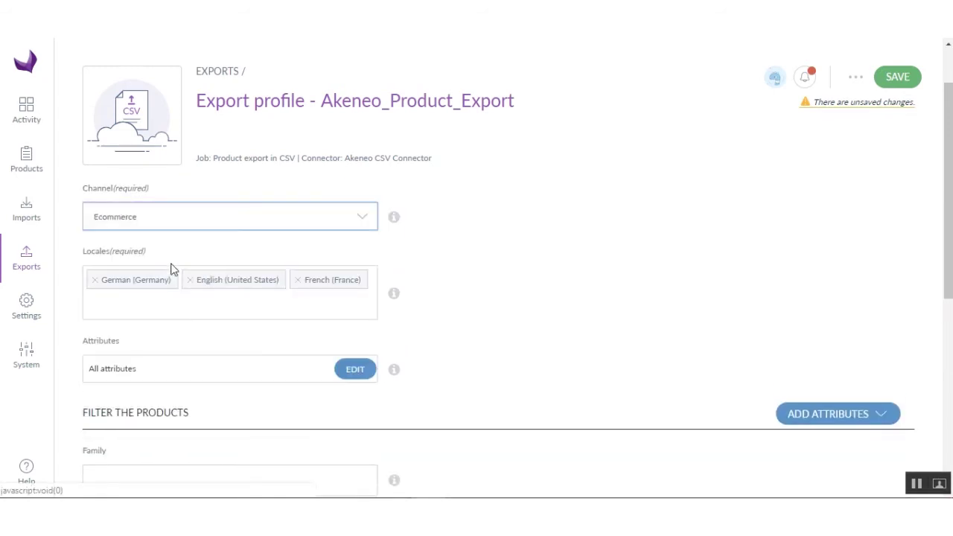
Filter the exported products by the Test Table family.
scroll(411, 312, down, 2)
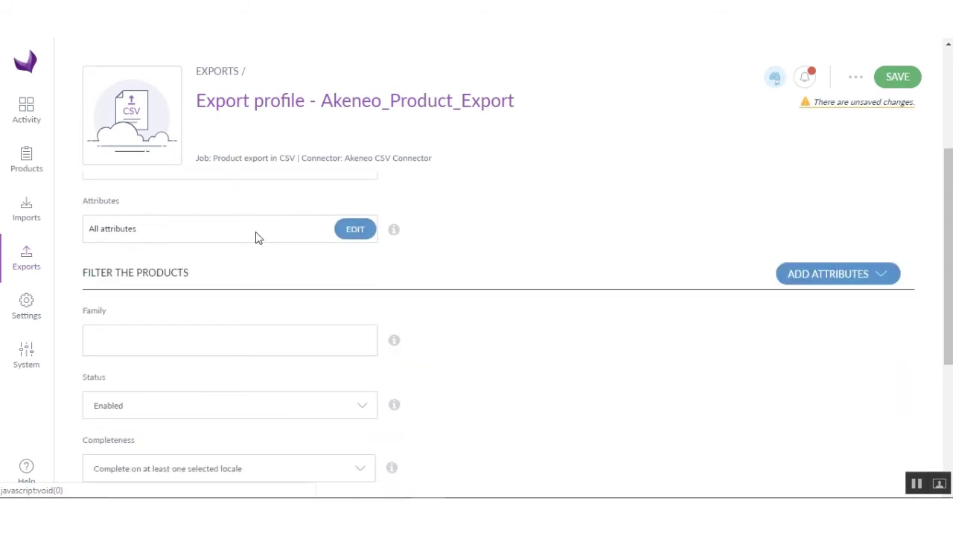
scroll(521, 290, down, 3)
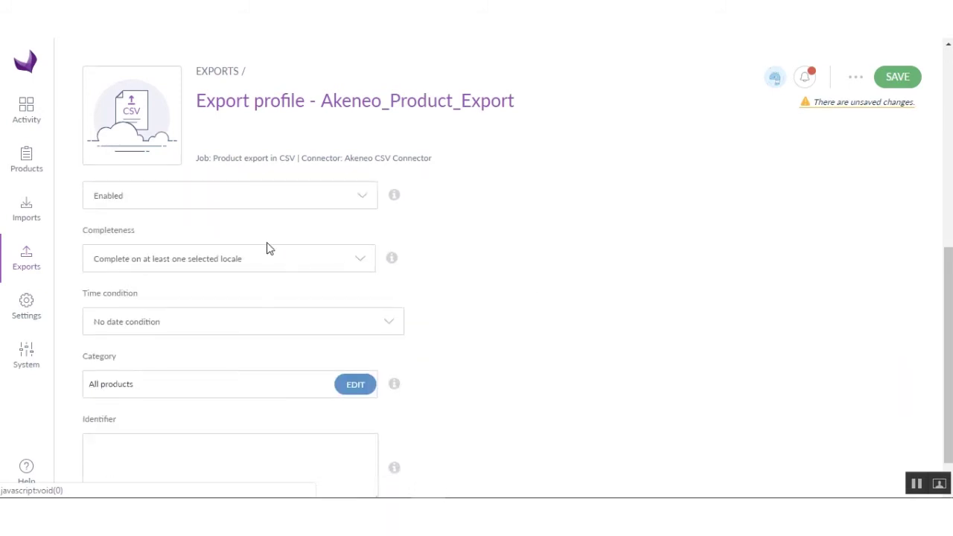
scroll(186, 257, up, 2)
click(127, 277)
text(test)
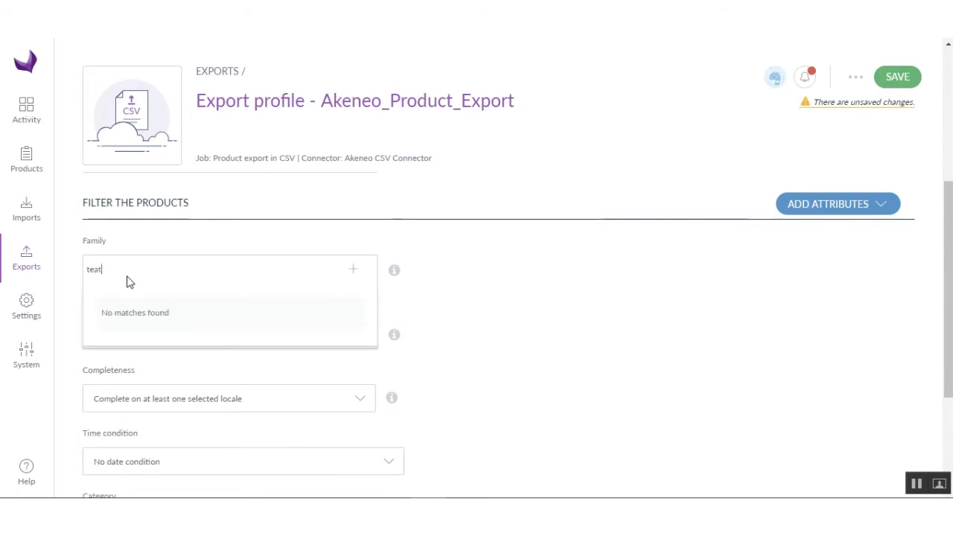
key(BackSpace)
key(BackSpace)
text(st)
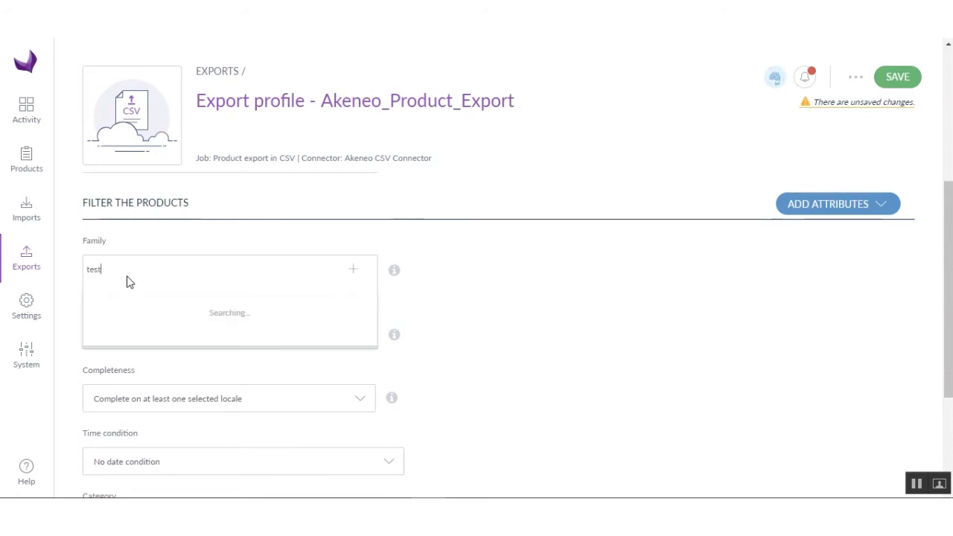
scroll(138, 406, down, 1)
click(130, 415)
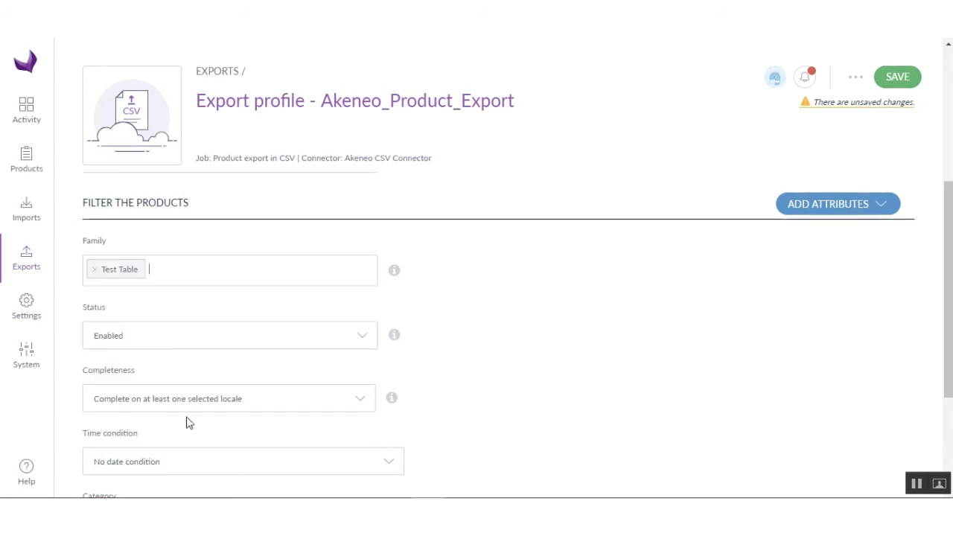
Restrict the export's category filter to Clothes11 and confirm the selection.
scroll(216, 287, down, 2)
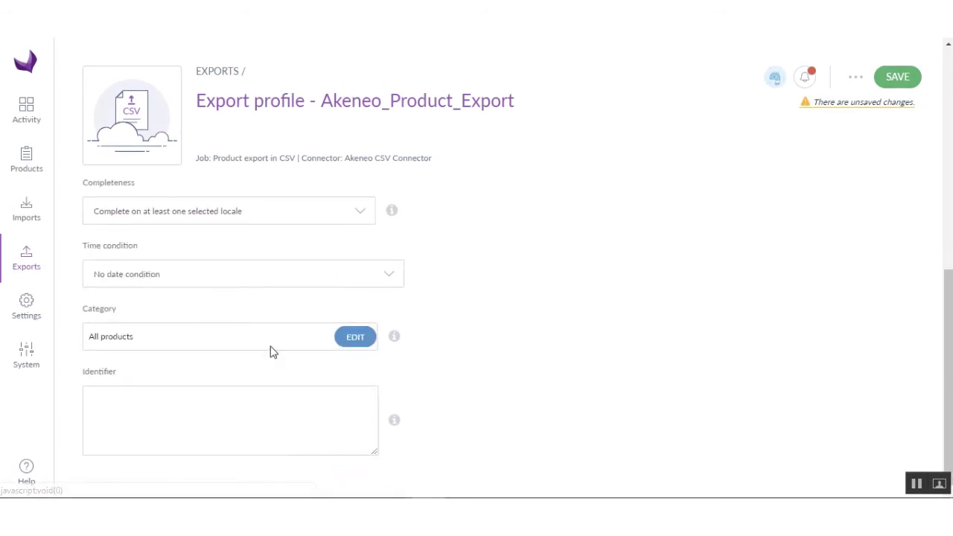
click(355, 337)
scroll(423, 346, down, 10)
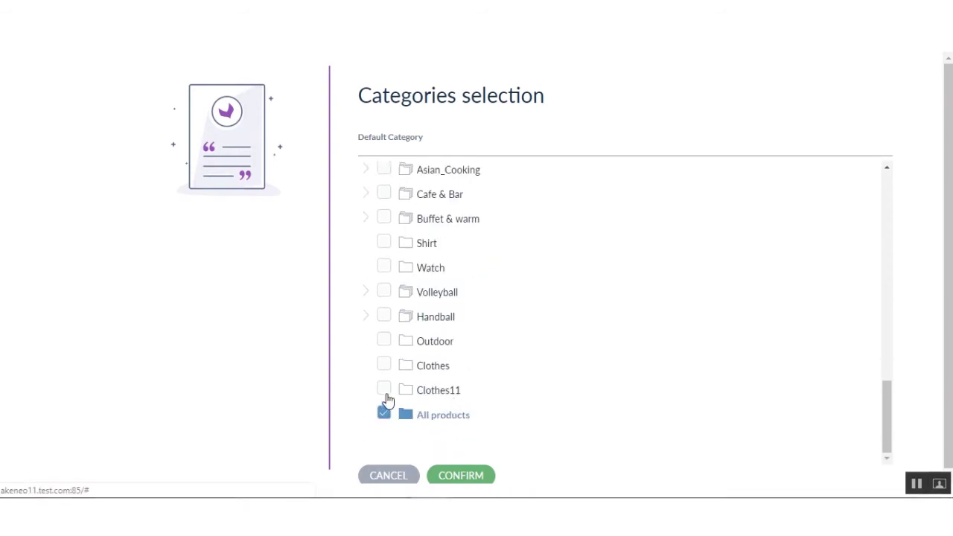
click(384, 390)
click(461, 475)
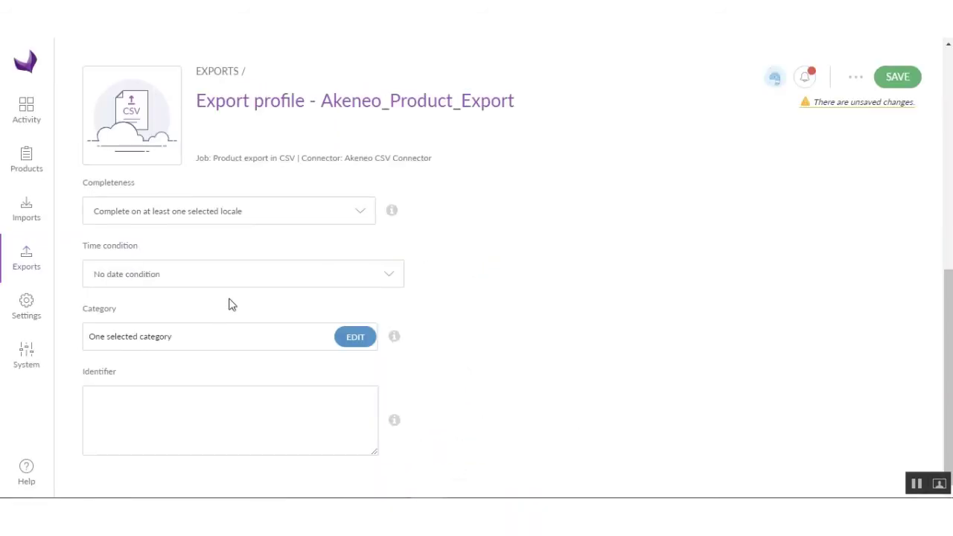
Save the Akeneo_Product_Export profile and run the export.
scroll(594, 295, up, 5)
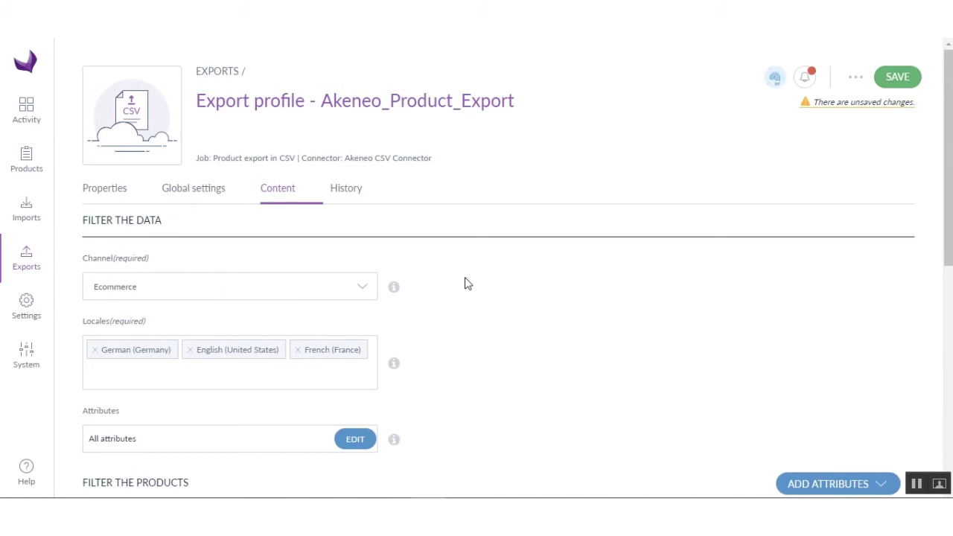
click(899, 78)
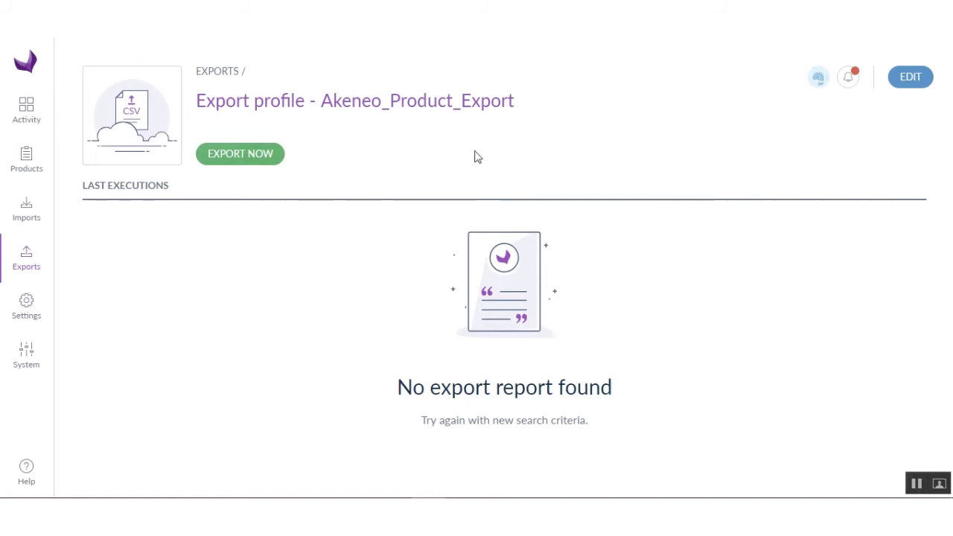
click(233, 159)
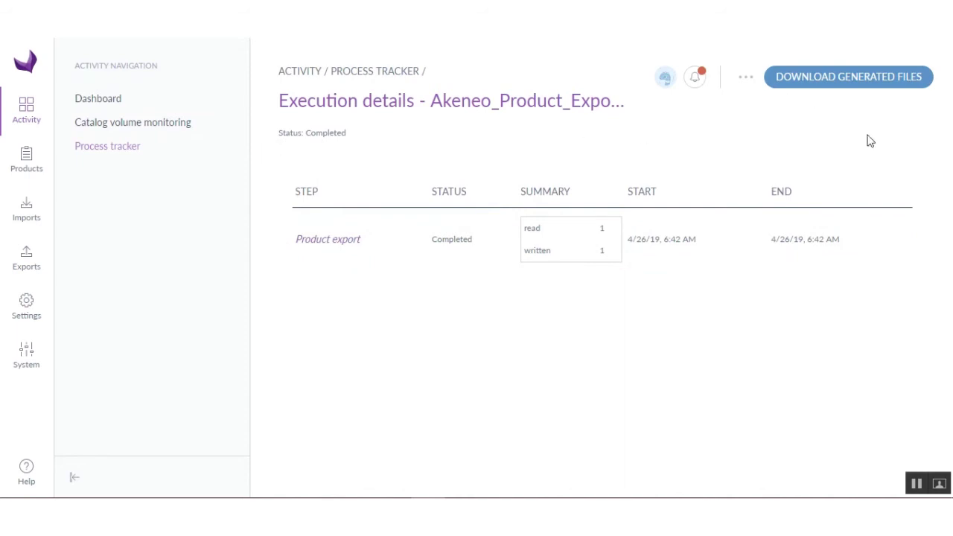
Download the generated CSV file and open it in OpenOffice Calc with Comma added as a separator.
click(832, 82)
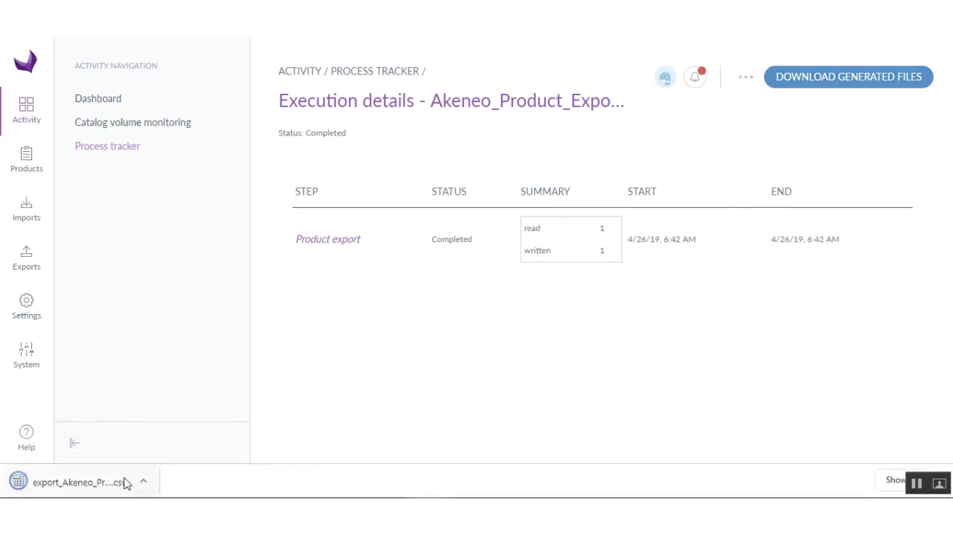
click(71, 481)
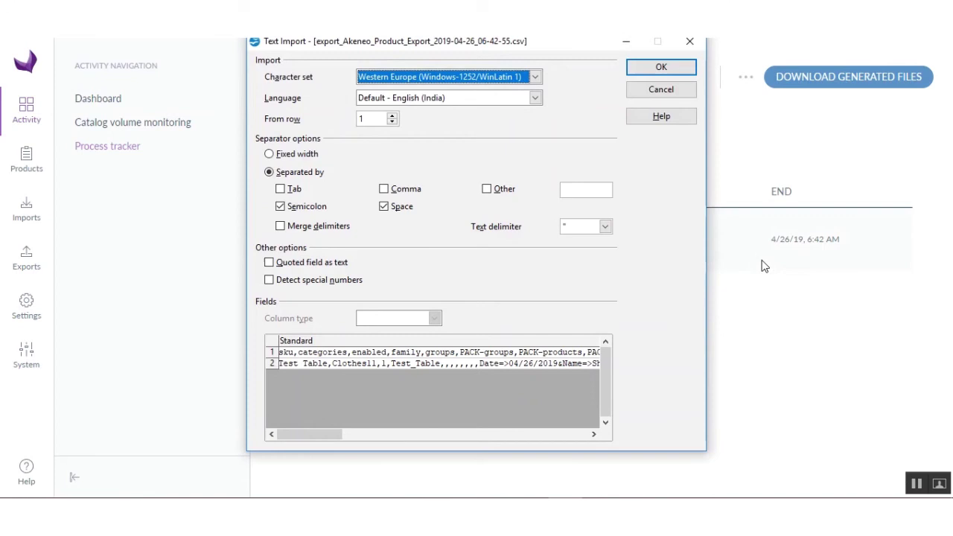
click(408, 191)
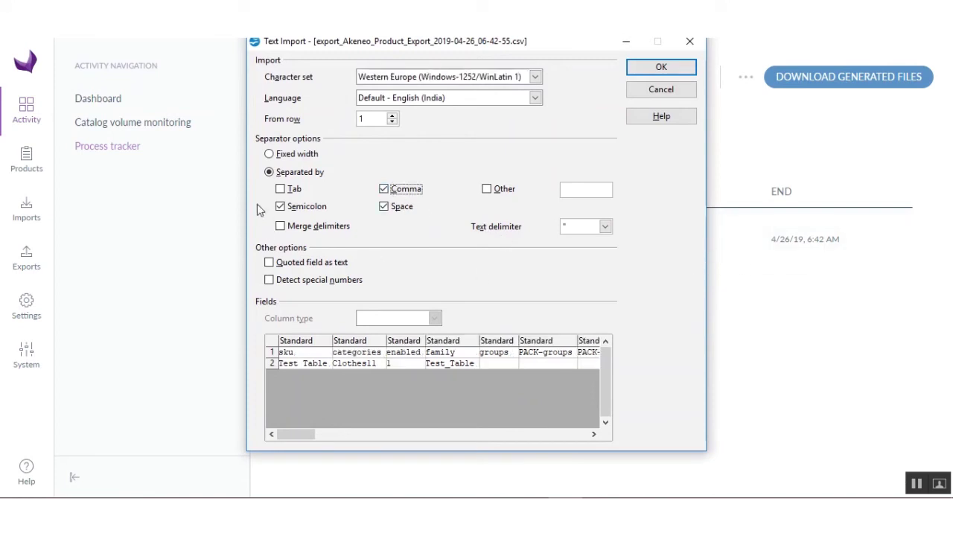
click(661, 67)
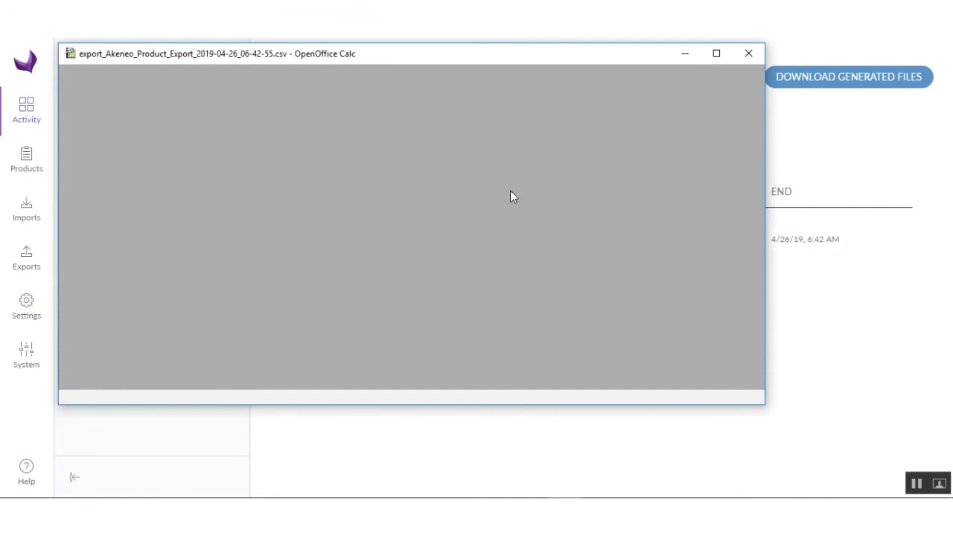
Examine the exported product row and its Table_demo column in the spreadsheet, and minimize Calc to return to the execution details.
scroll(187, 198, down, 5)
scroll(309, 277, up, 3)
scroll(309, 277, up, 2)
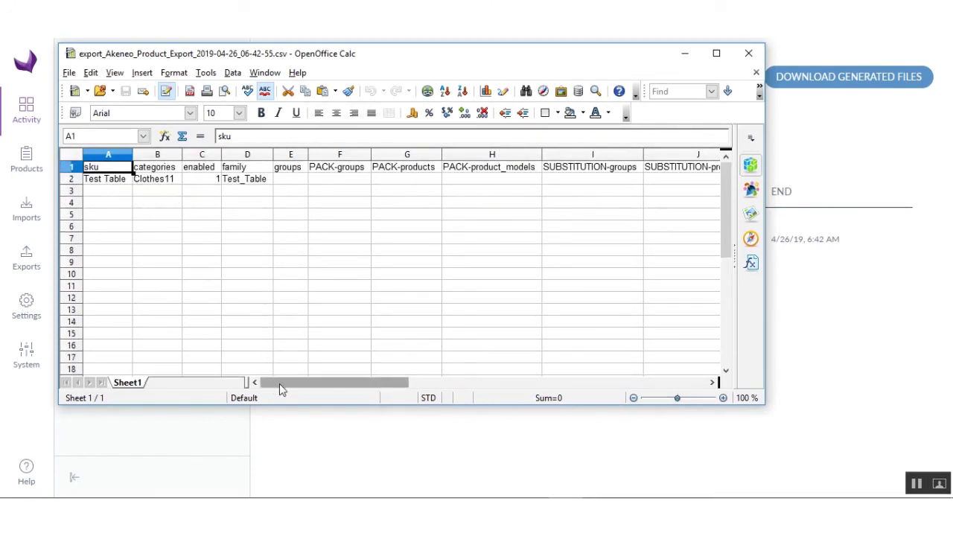
drag(279, 383, 506, 382)
click(374, 168)
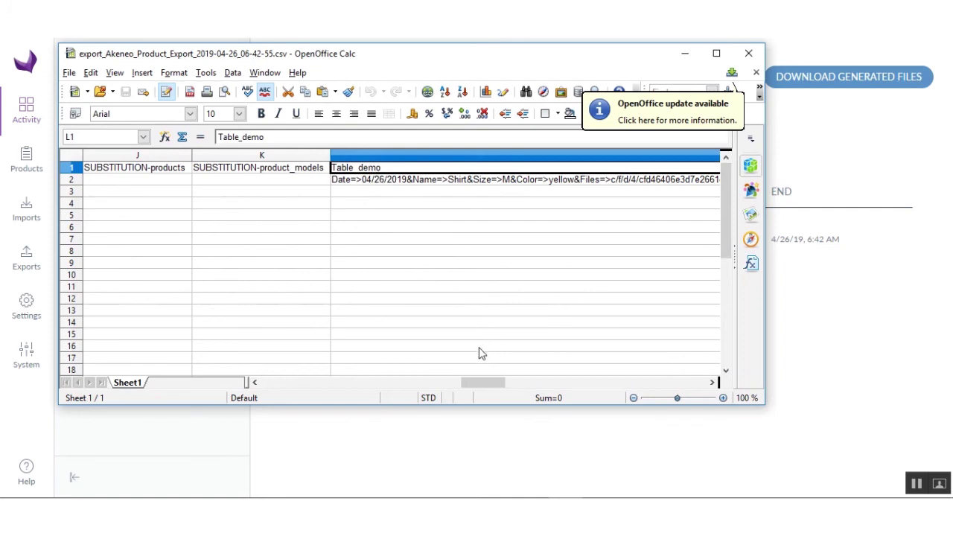
drag(472, 384, 192, 344)
click(683, 55)
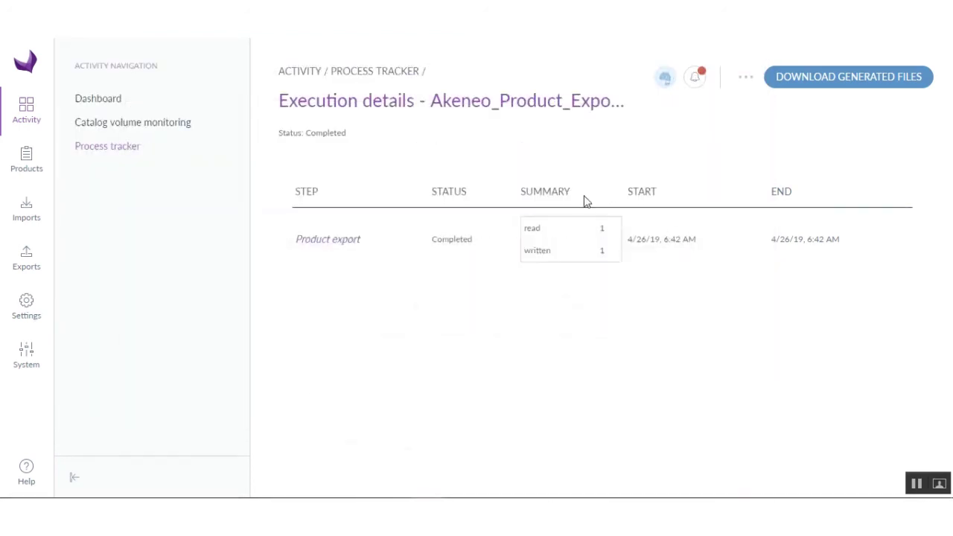